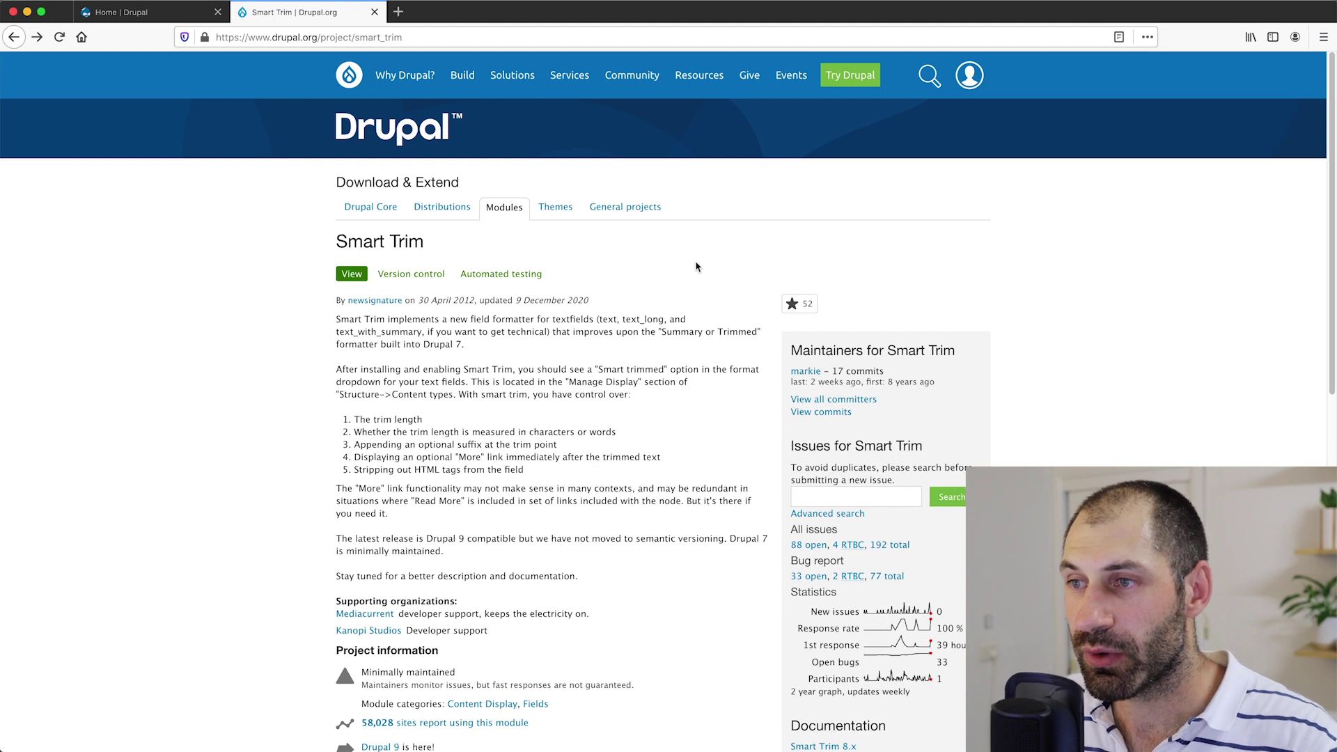
- Switch to the terminal and download the Smart Trim module by running lando composer require drupal/smart_trim
key(super+Tab)
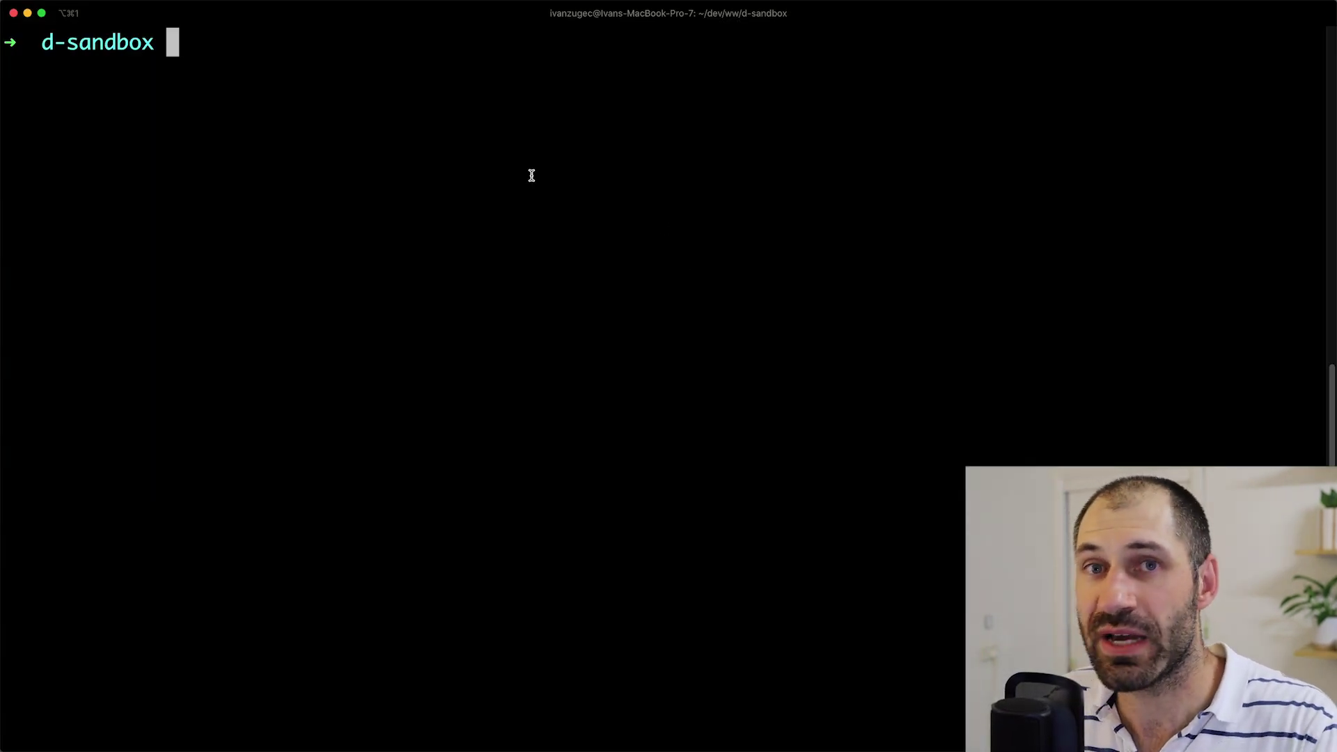
text(lando)
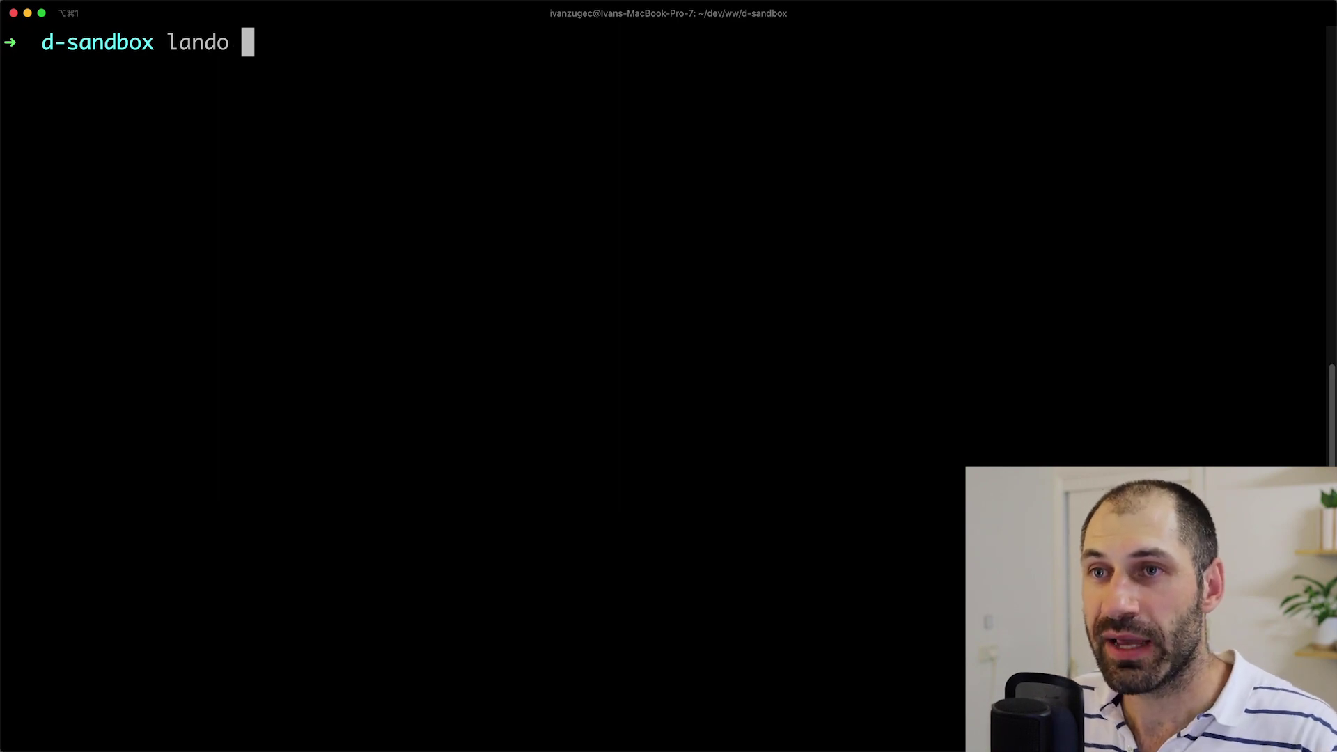
text(composer )
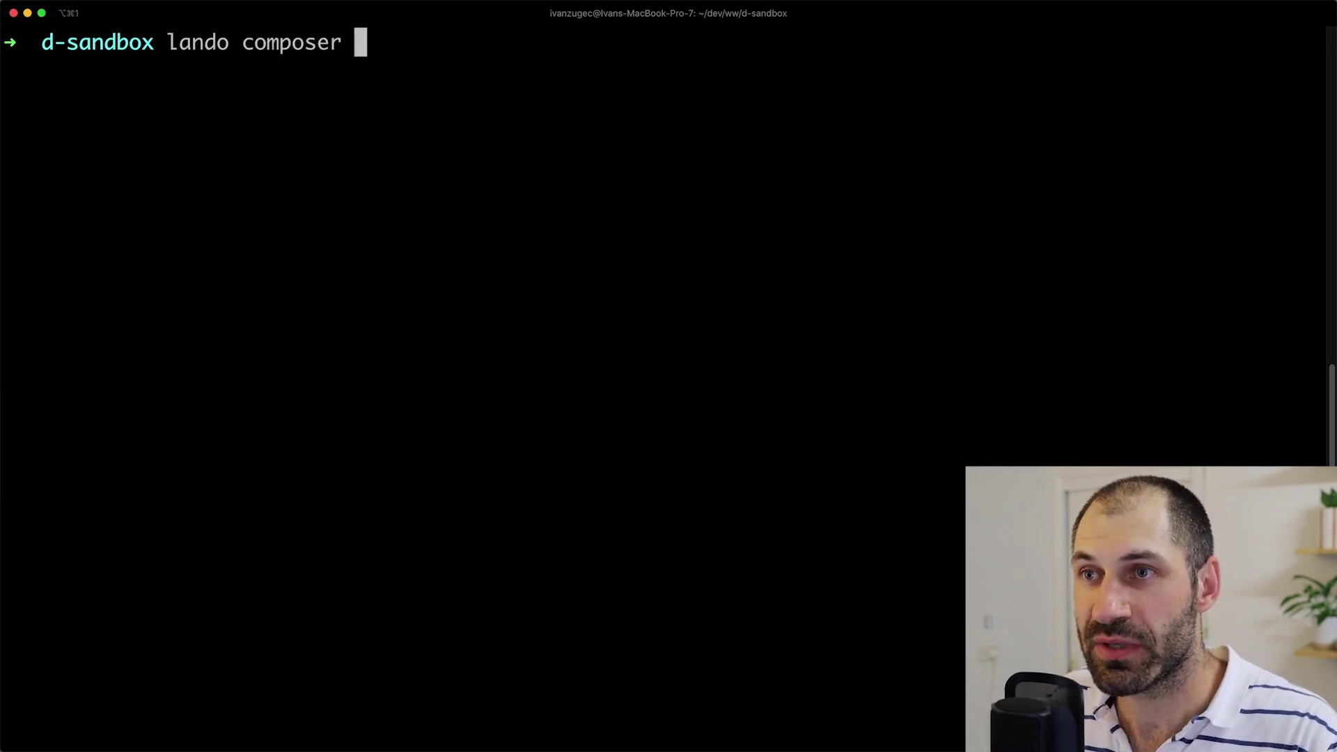
text(require drupa)
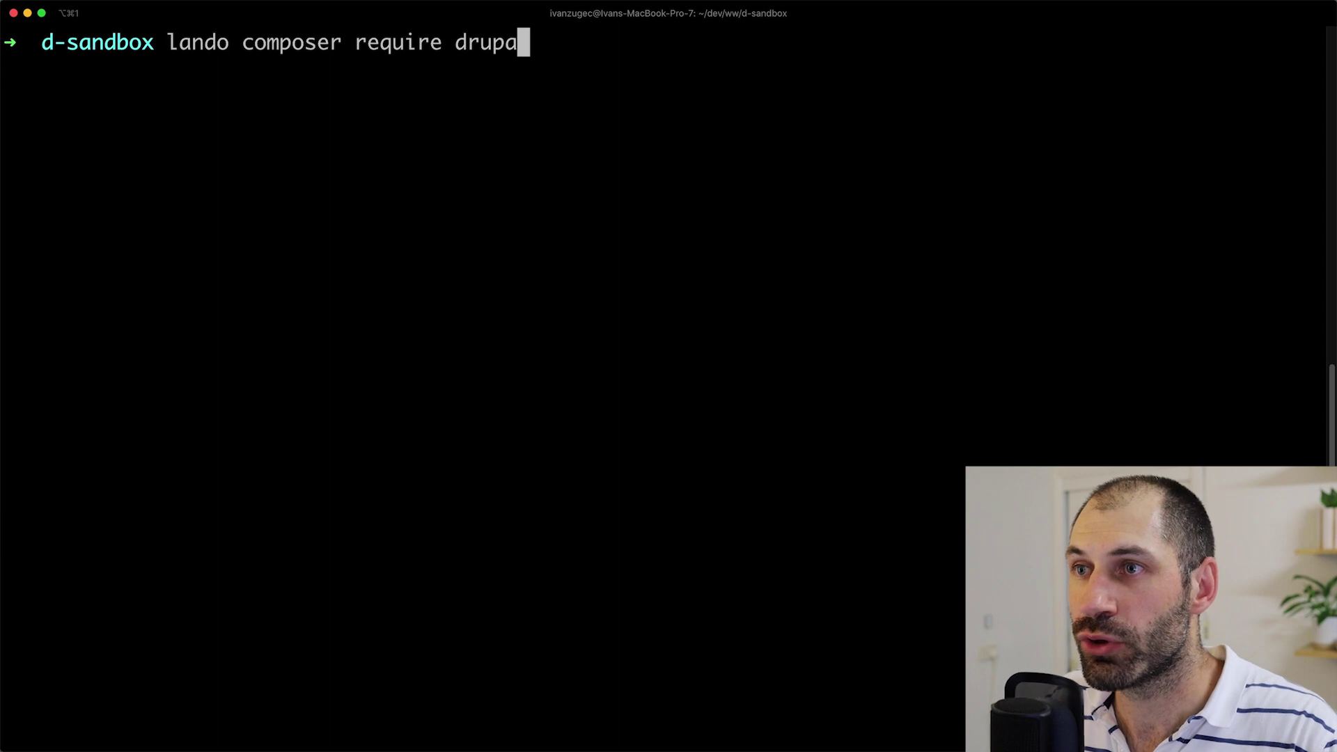
text(l/smart_)
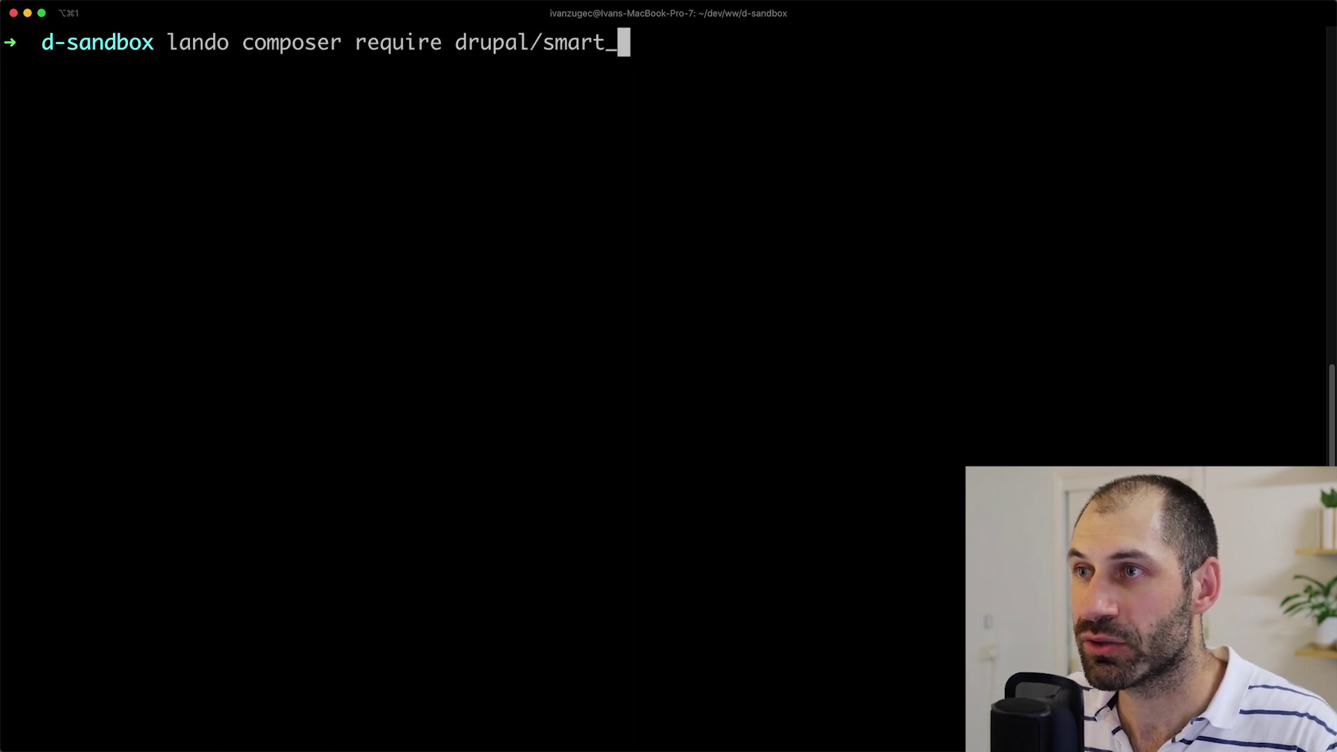
text(trim)
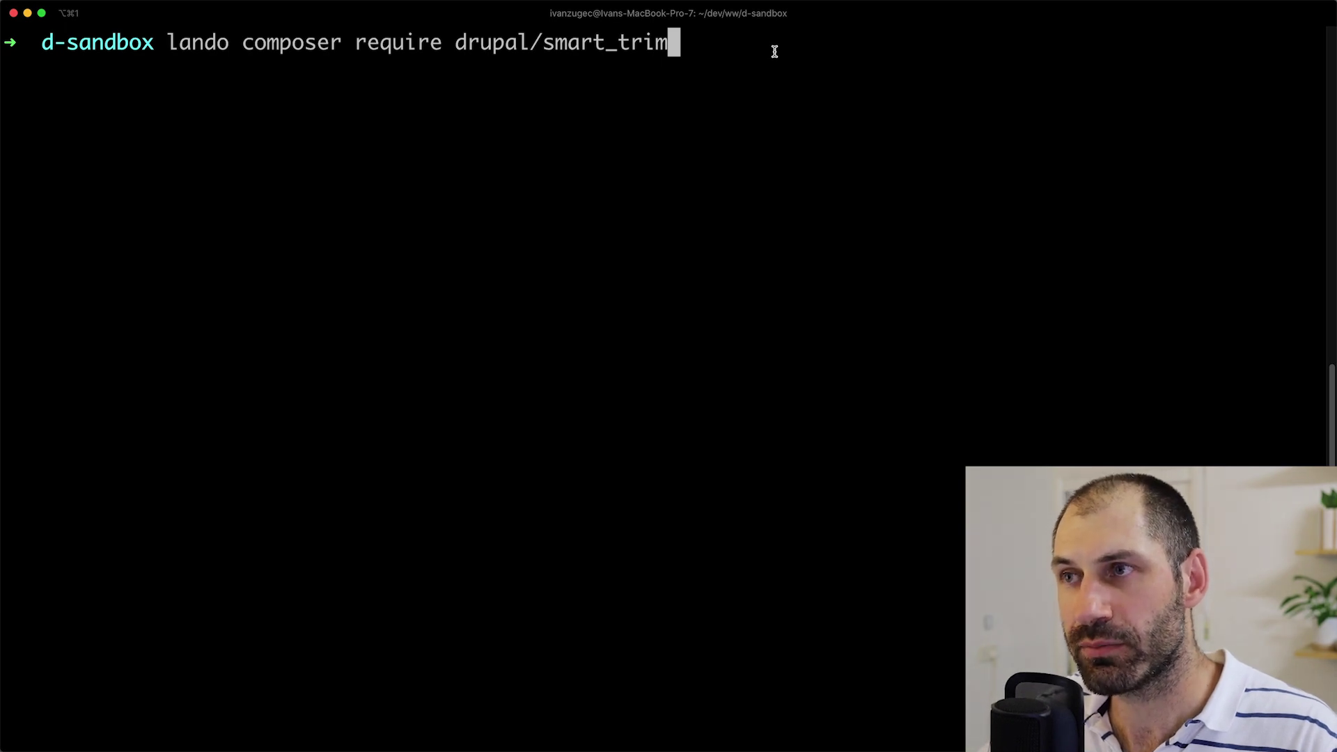
key(Return)
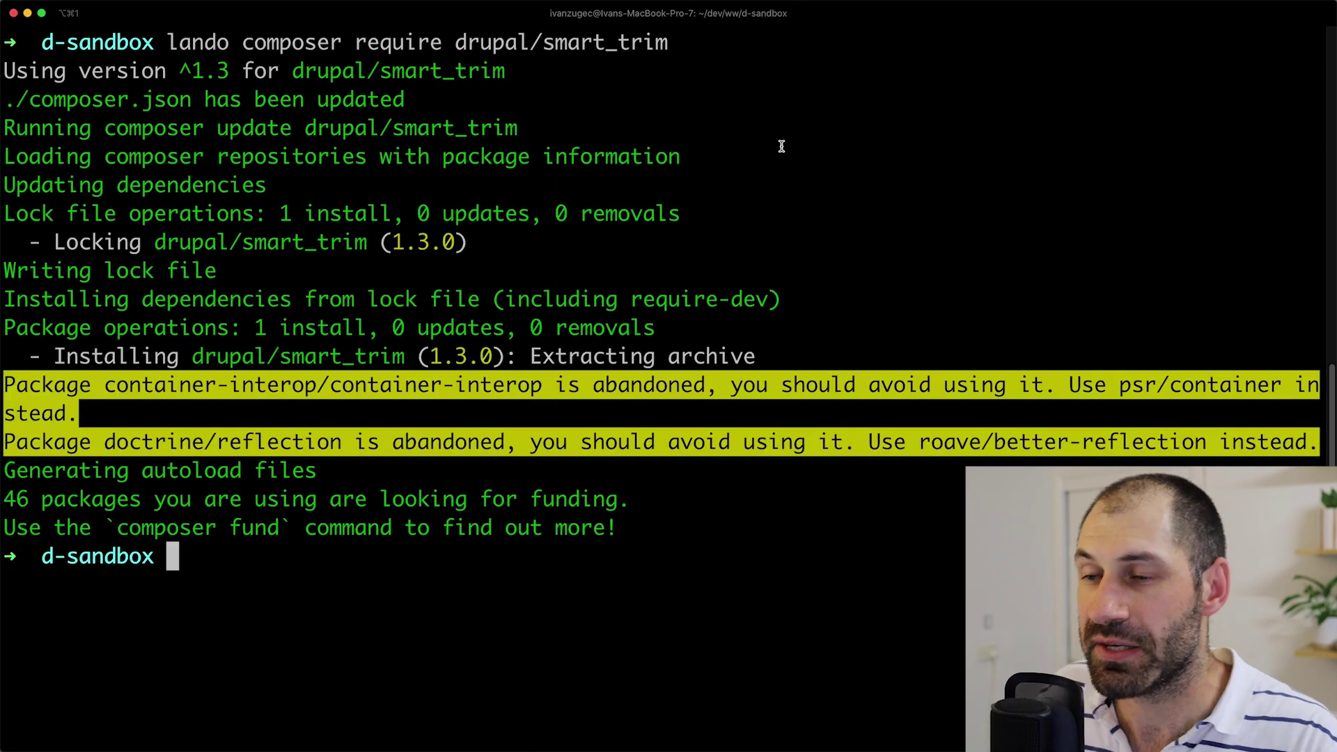
- Return to the browser and view the full text of Random article on the Drupal sandbox site
key(super+Tab)
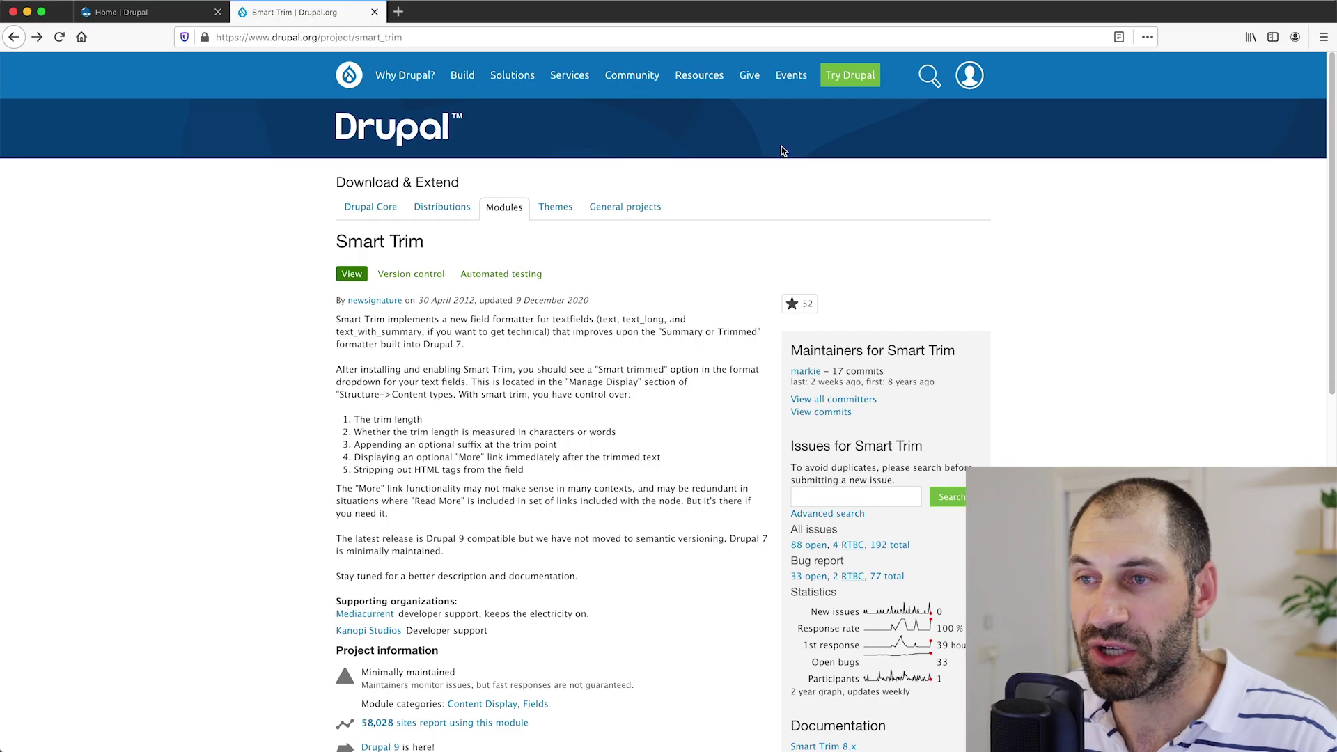
click(151, 14)
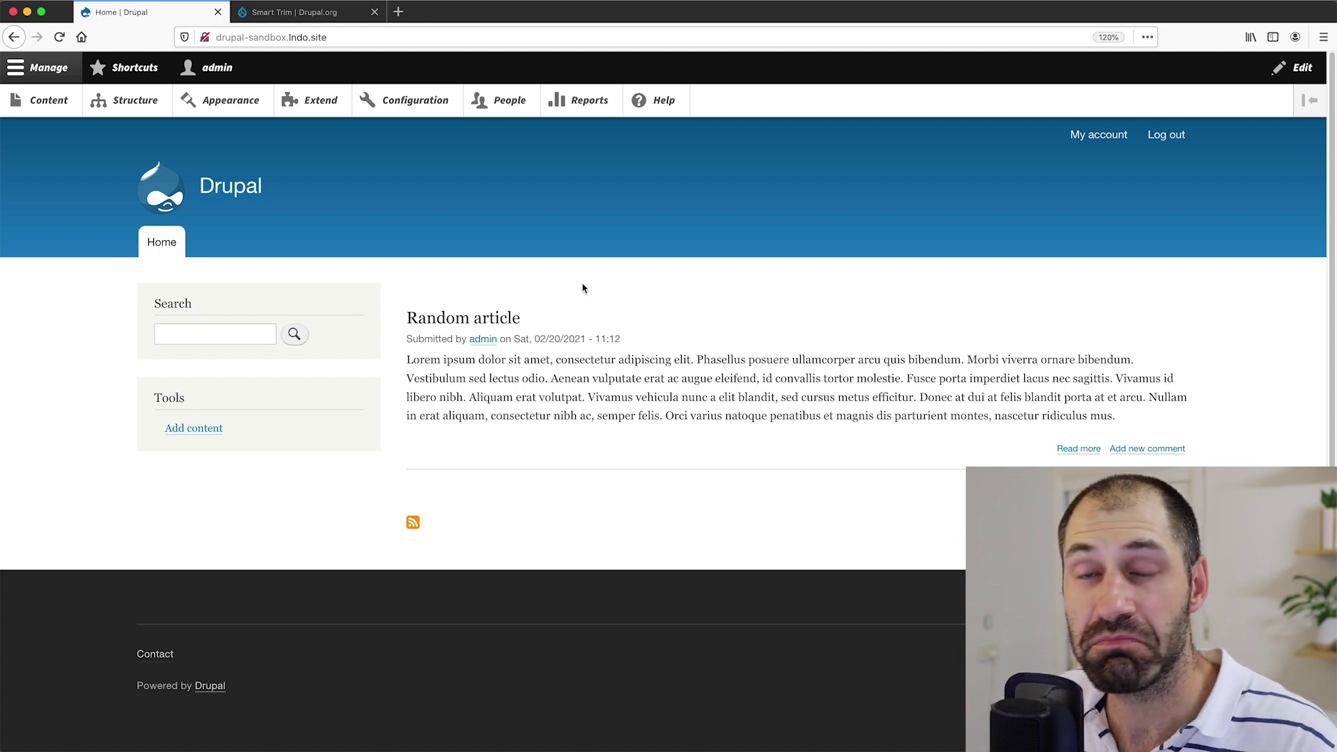
click(411, 321)
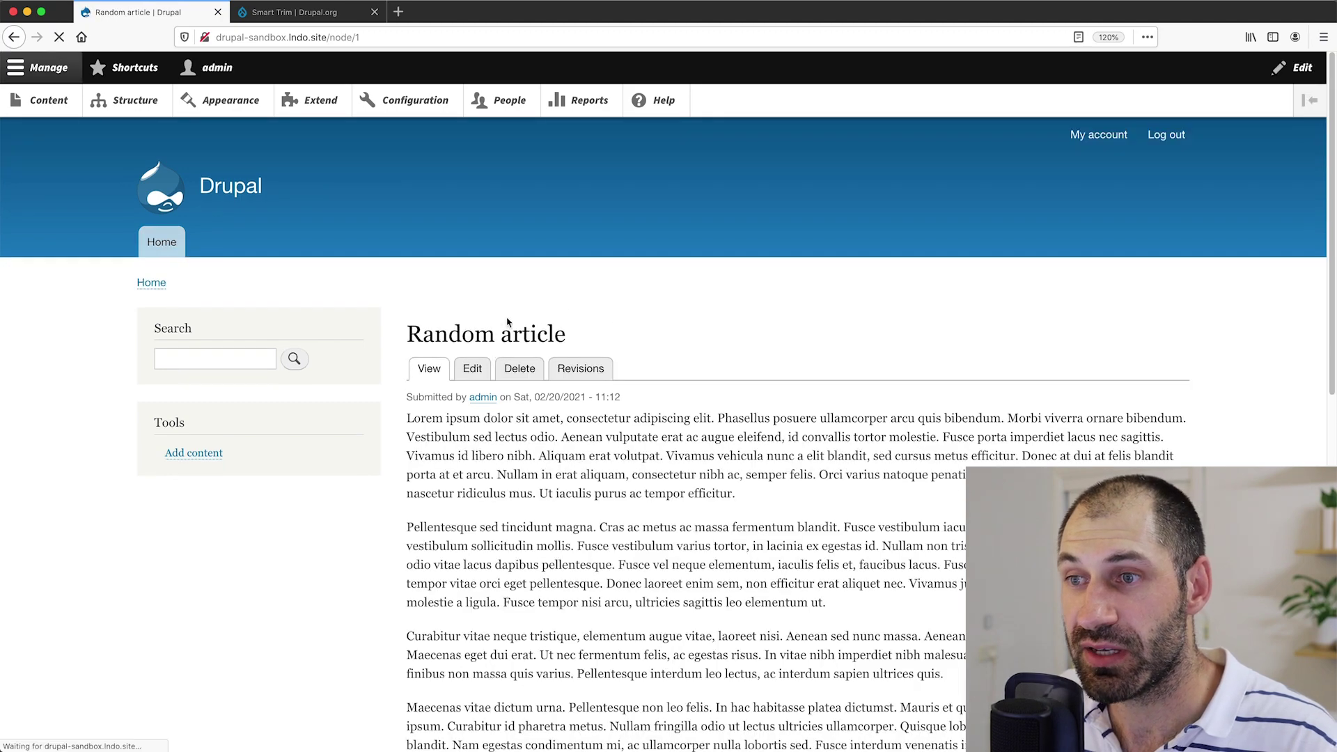
scroll(418, 348, down, 3)
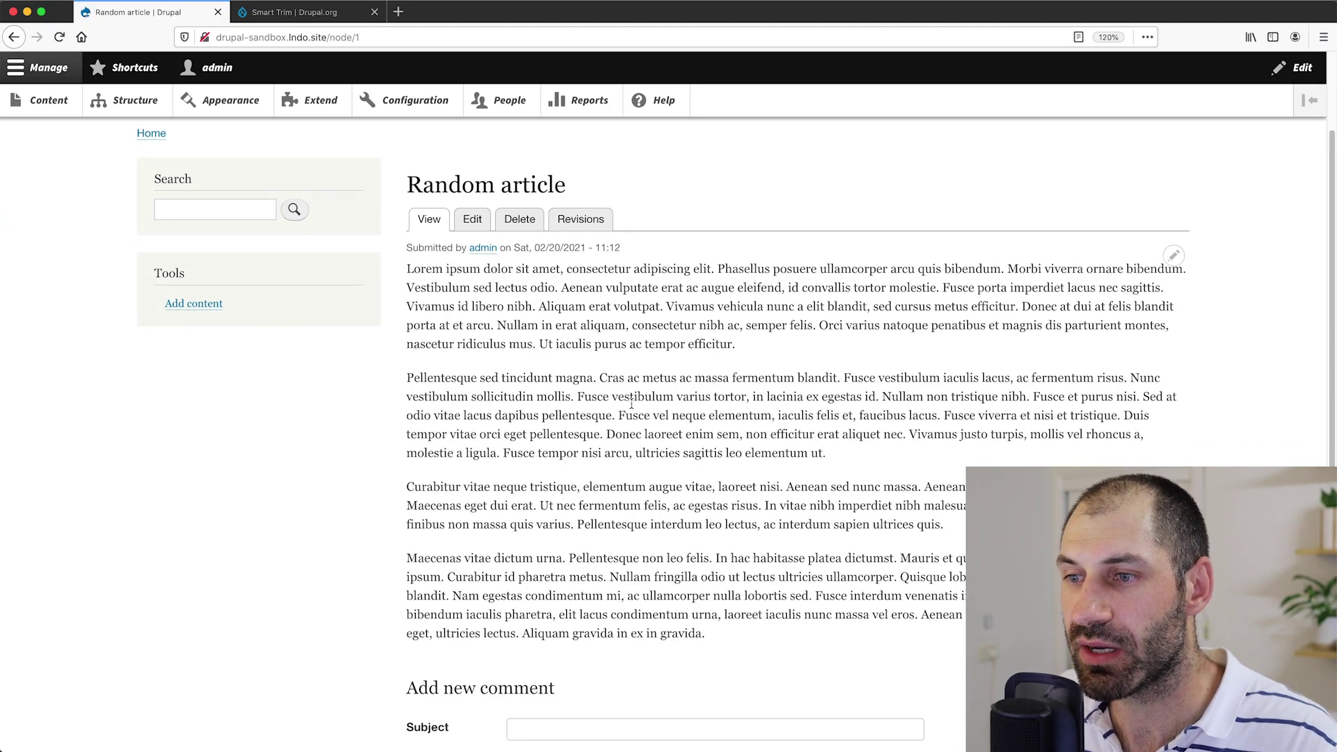
scroll(376, 265, up, 3)
- Filter the site's module list by "smart" and install the Smart Trim module
click(320, 102)
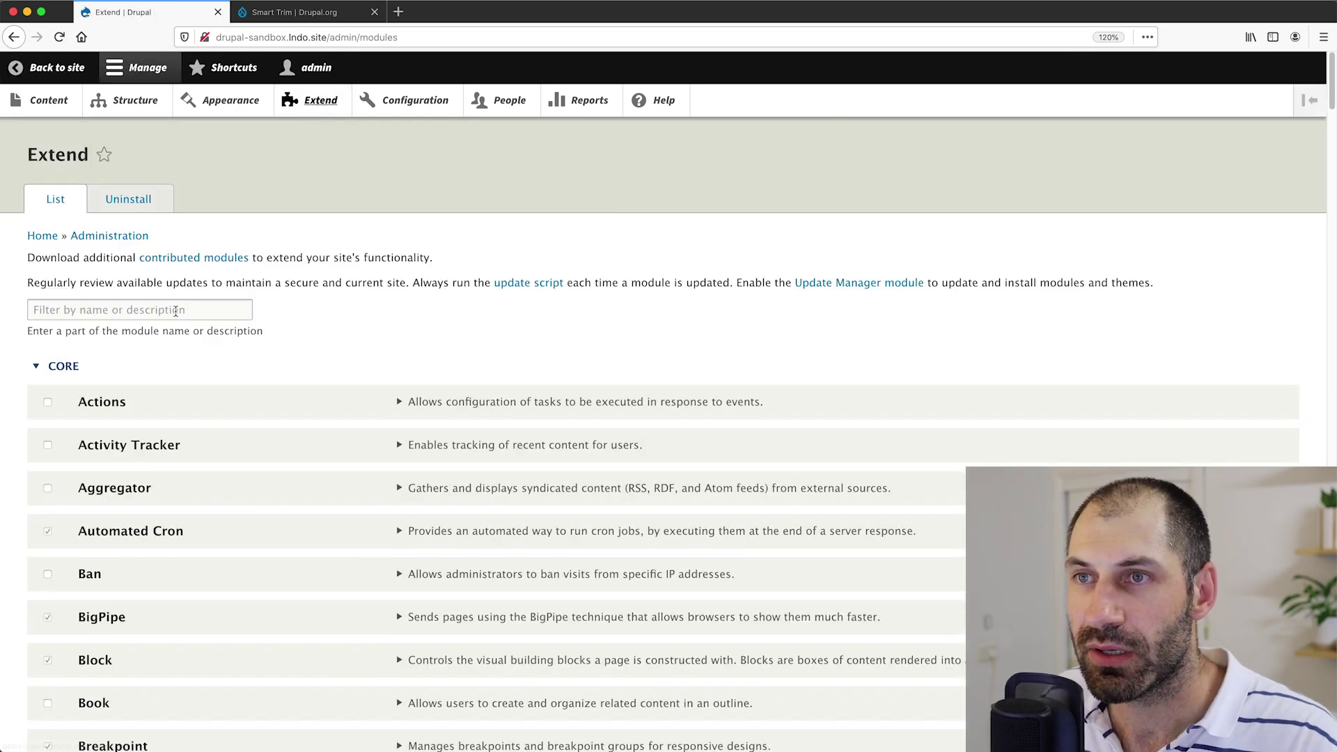
click(177, 311)
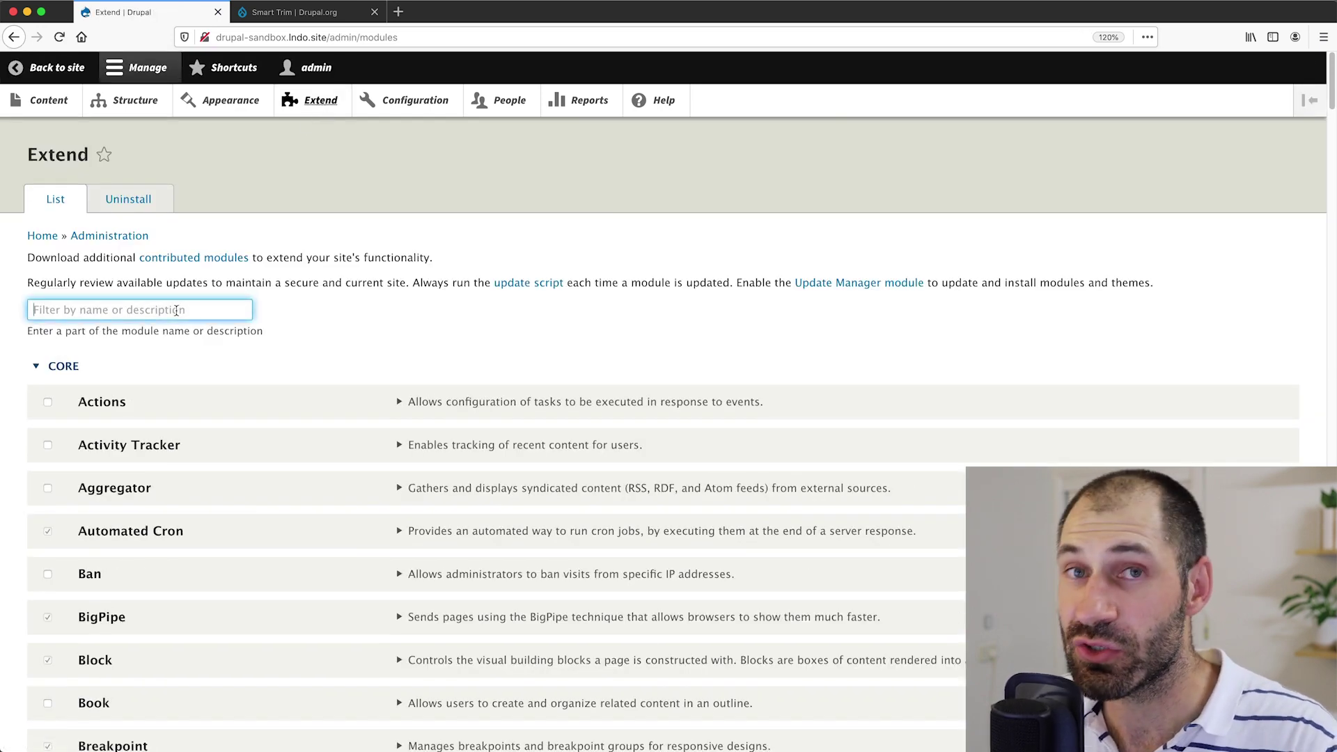
text(smart)
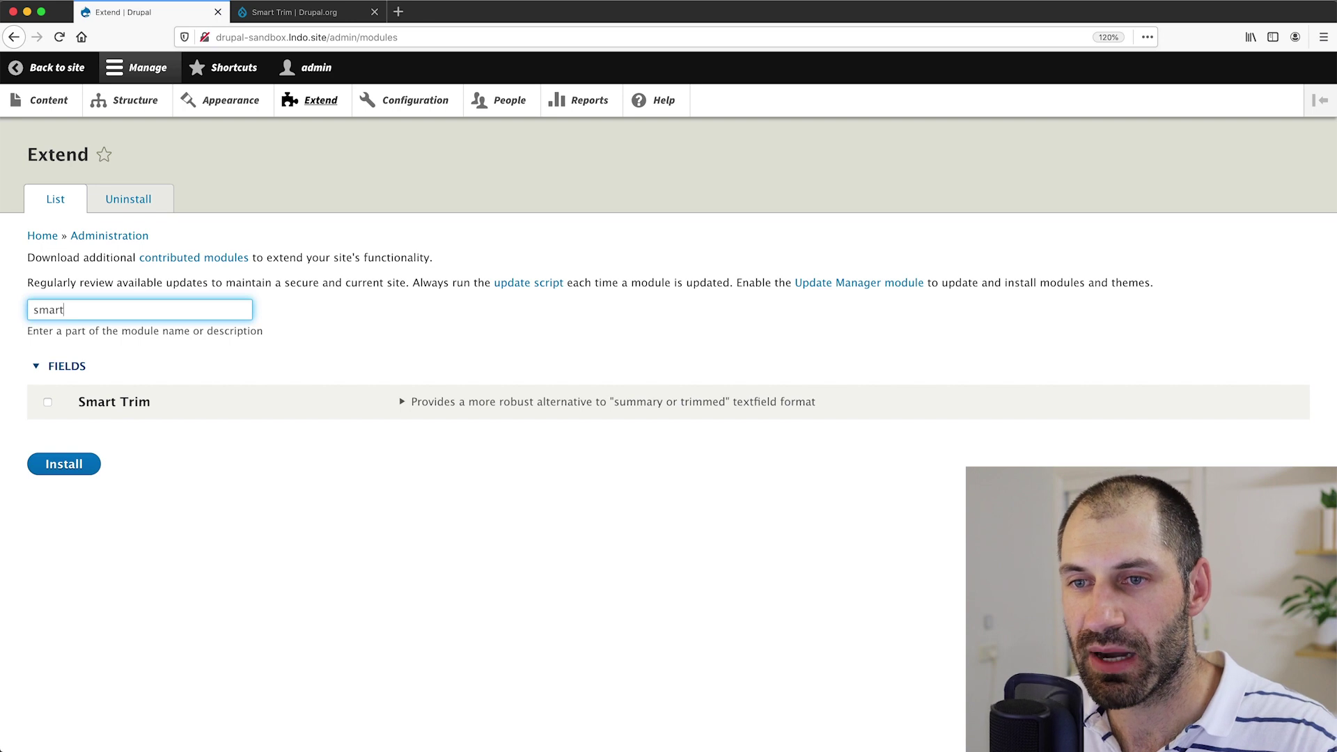
click(104, 402)
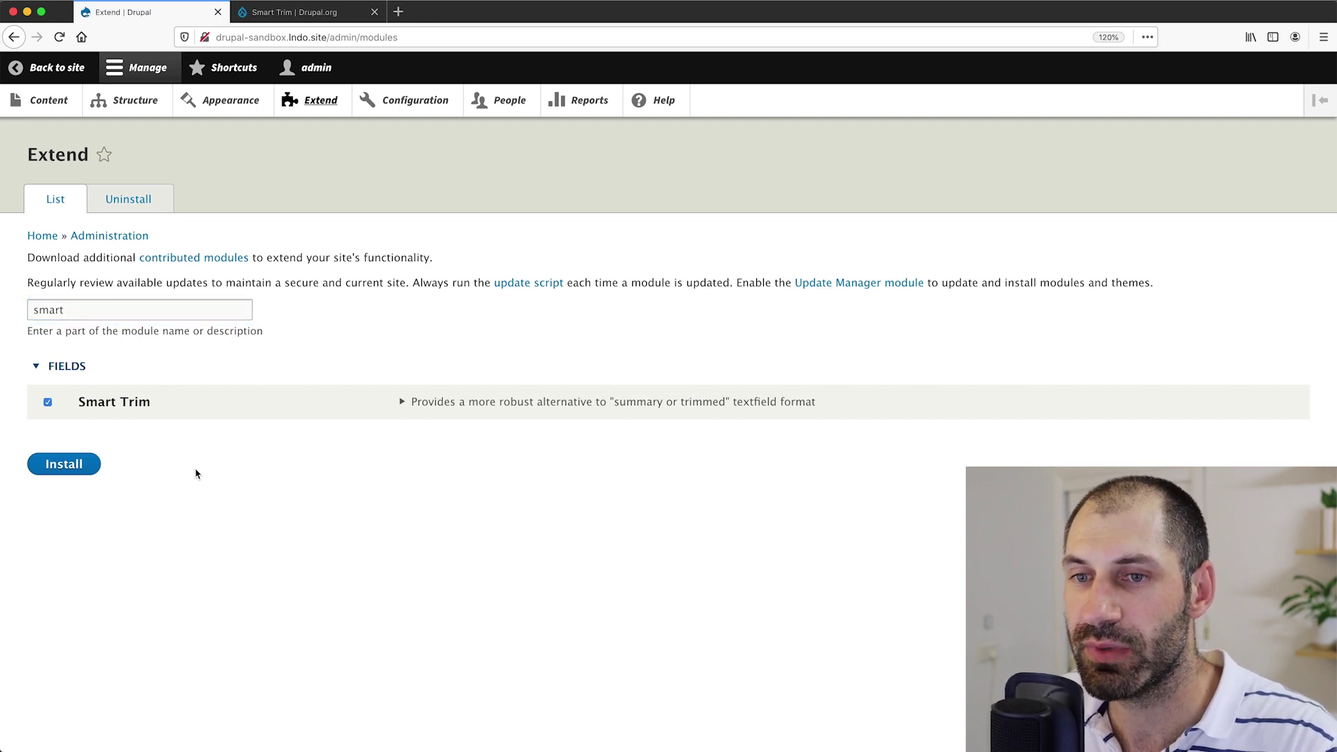
click(60, 466)
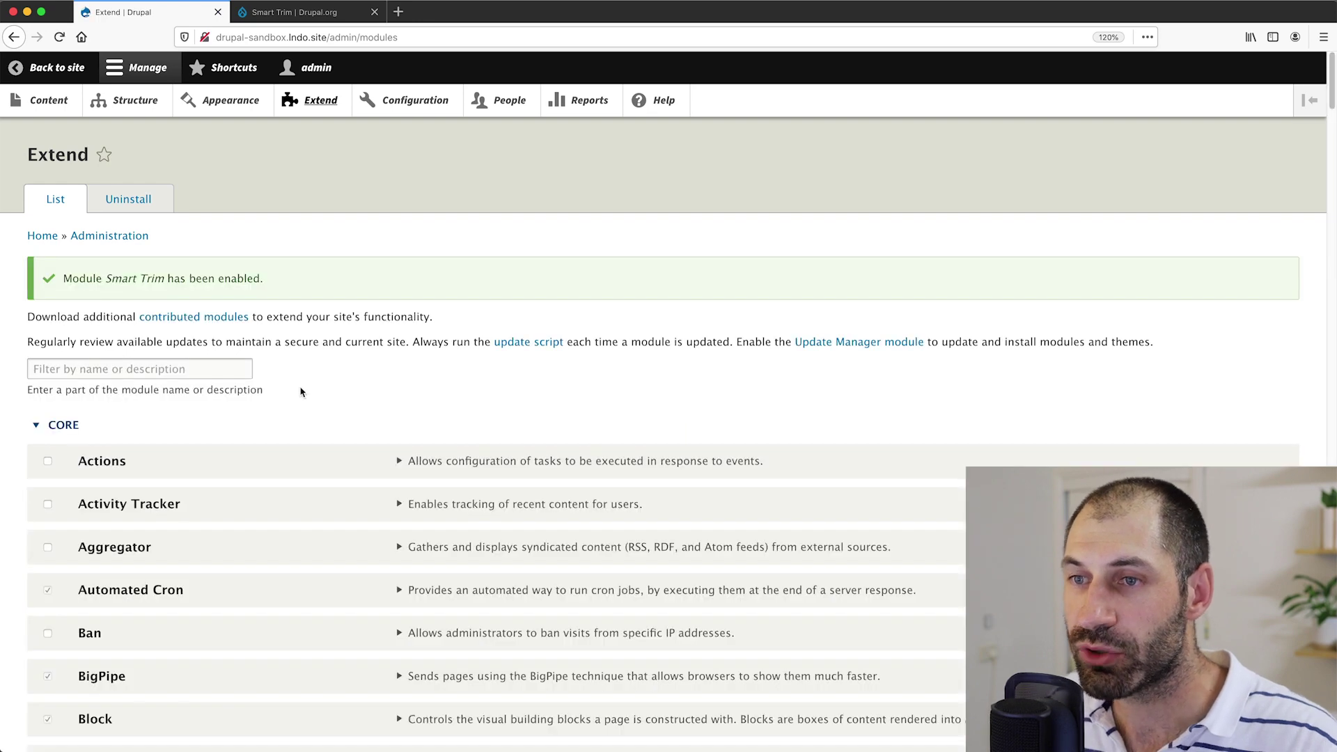
- Open the display settings of the Article content type
click(155, 99)
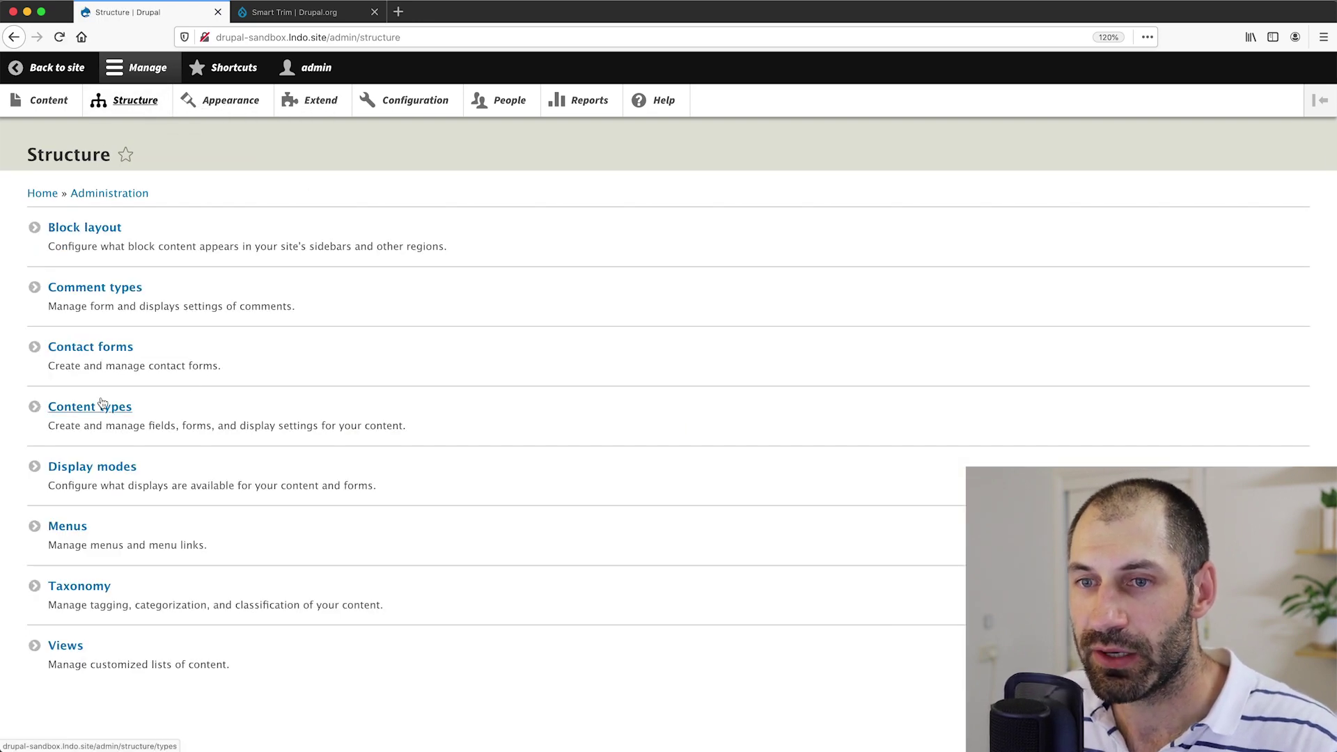
click(102, 403)
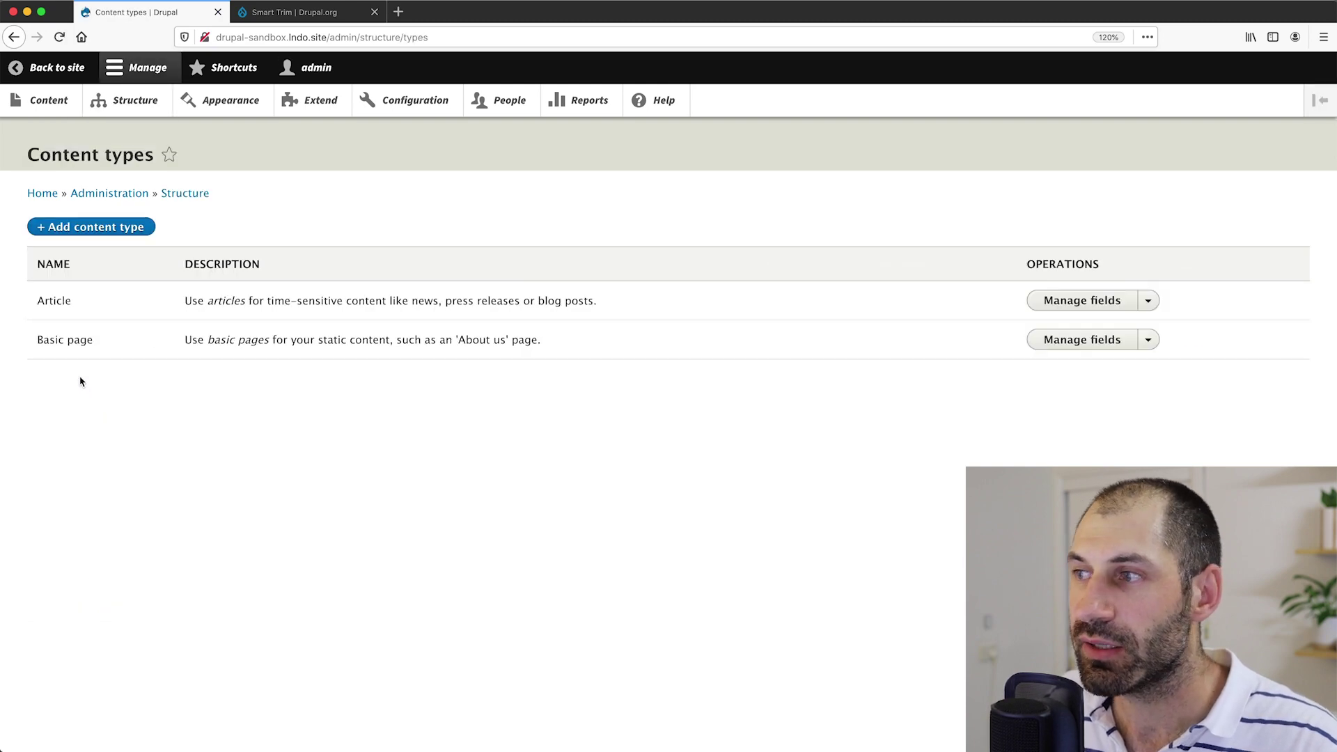
click(1149, 302)
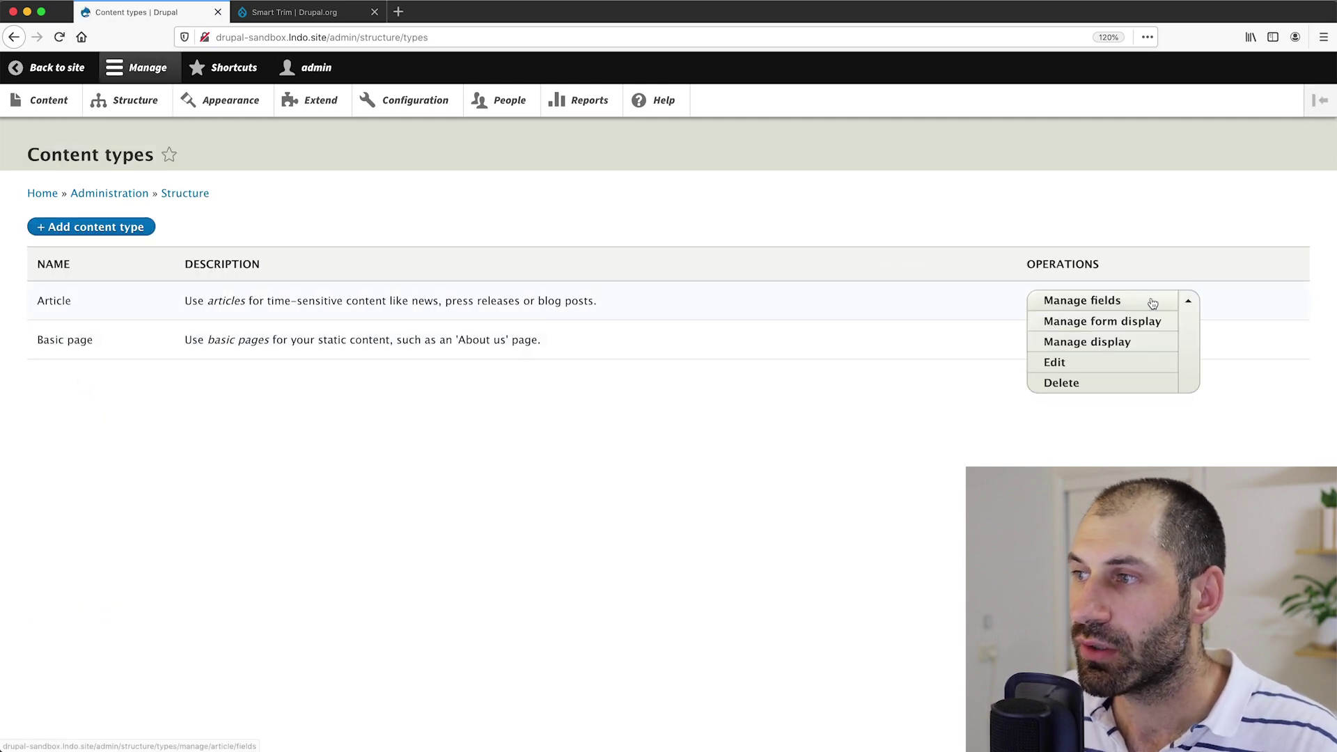
click(1117, 343)
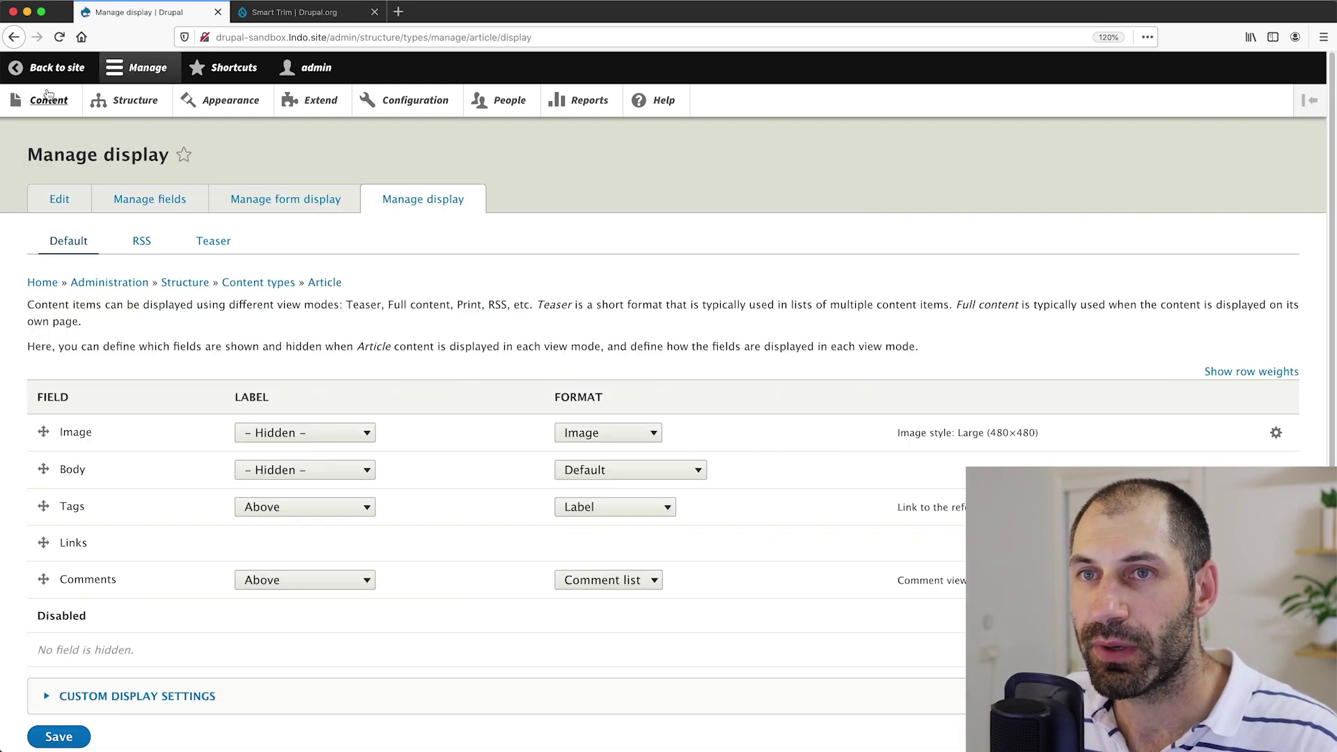
- Open the site in a separate browser tab and view the Random article teaser on the home page
super+click(63, 69)
click(296, 14)
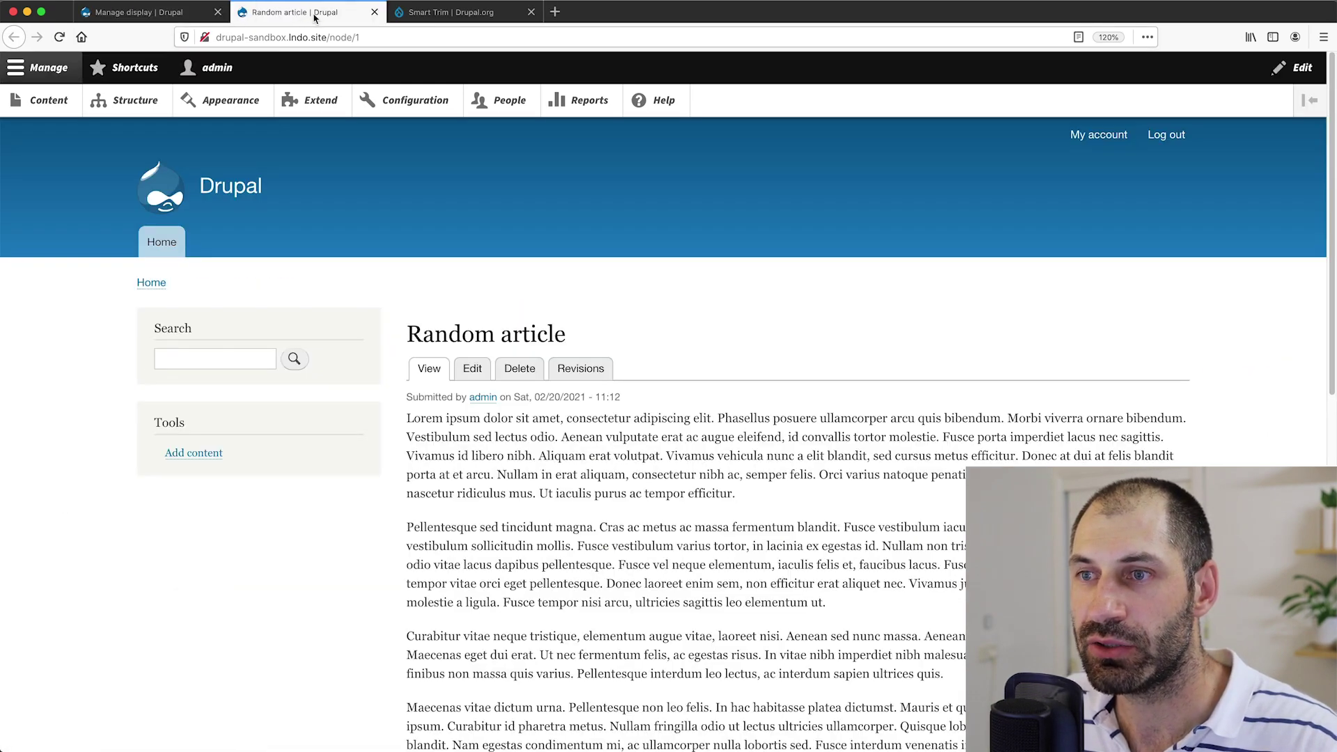
click(218, 189)
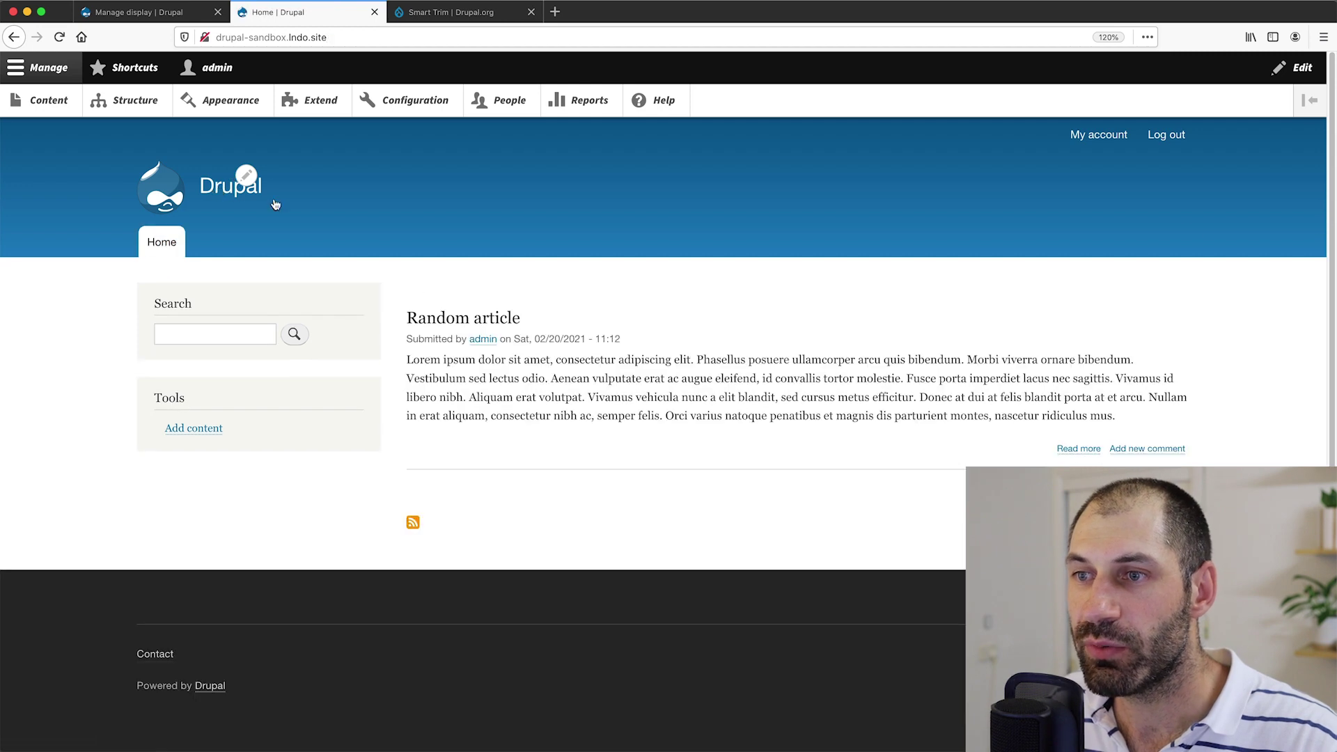
scroll(613, 297, down, 2)
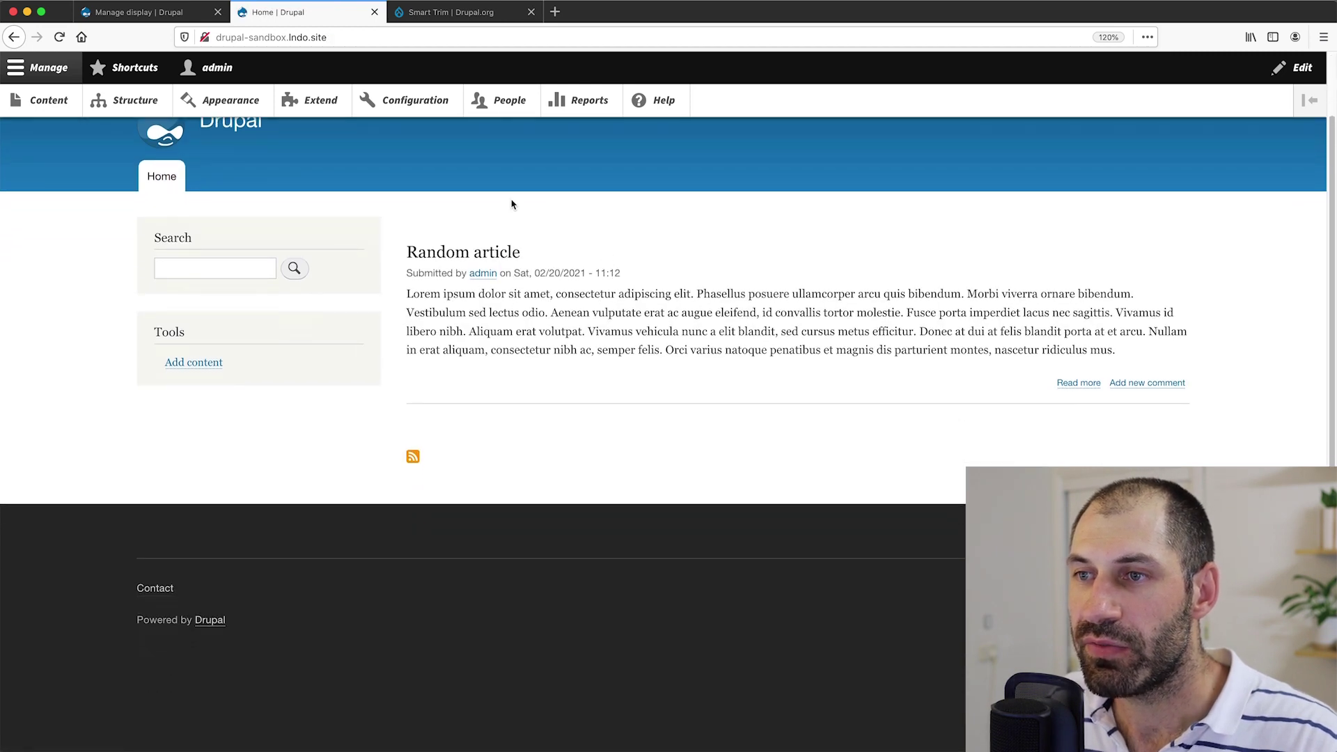
- Set the Body field's format to Smart trimmed in the Article content type's Teaser display
click(180, 13)
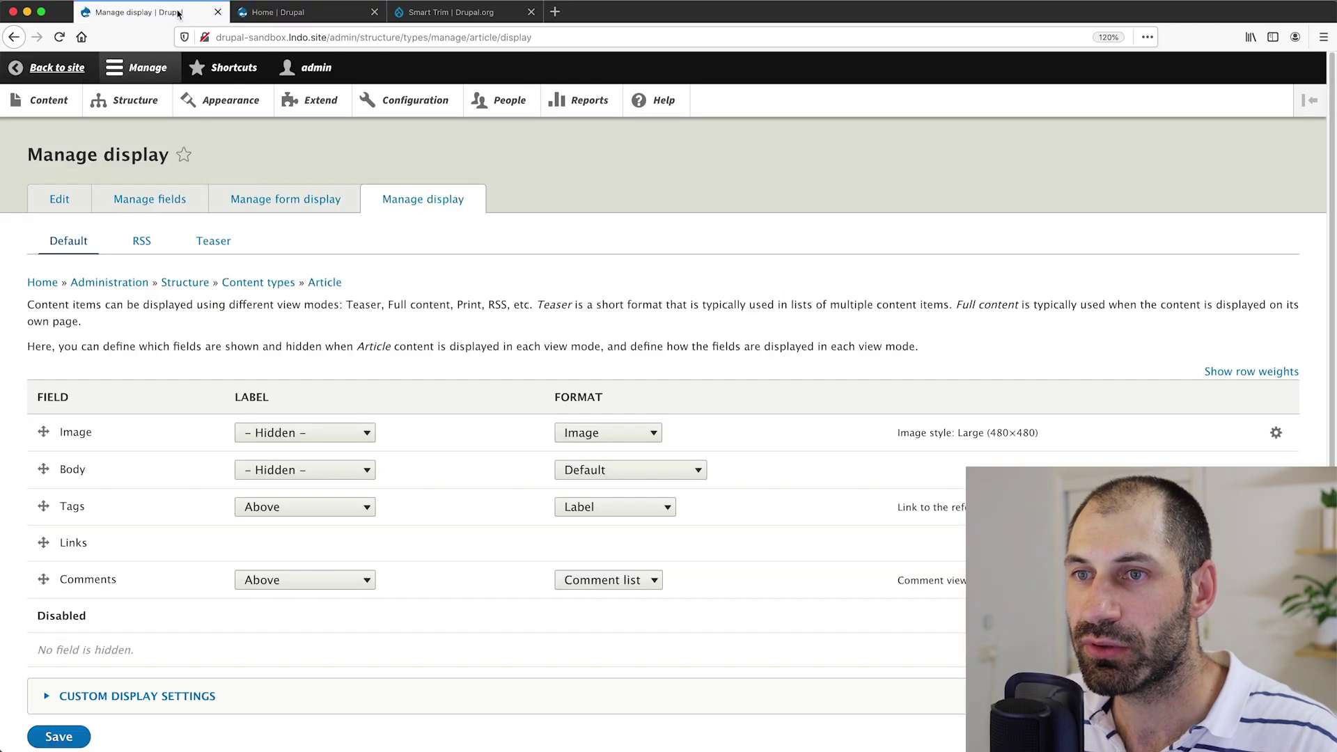
click(214, 245)
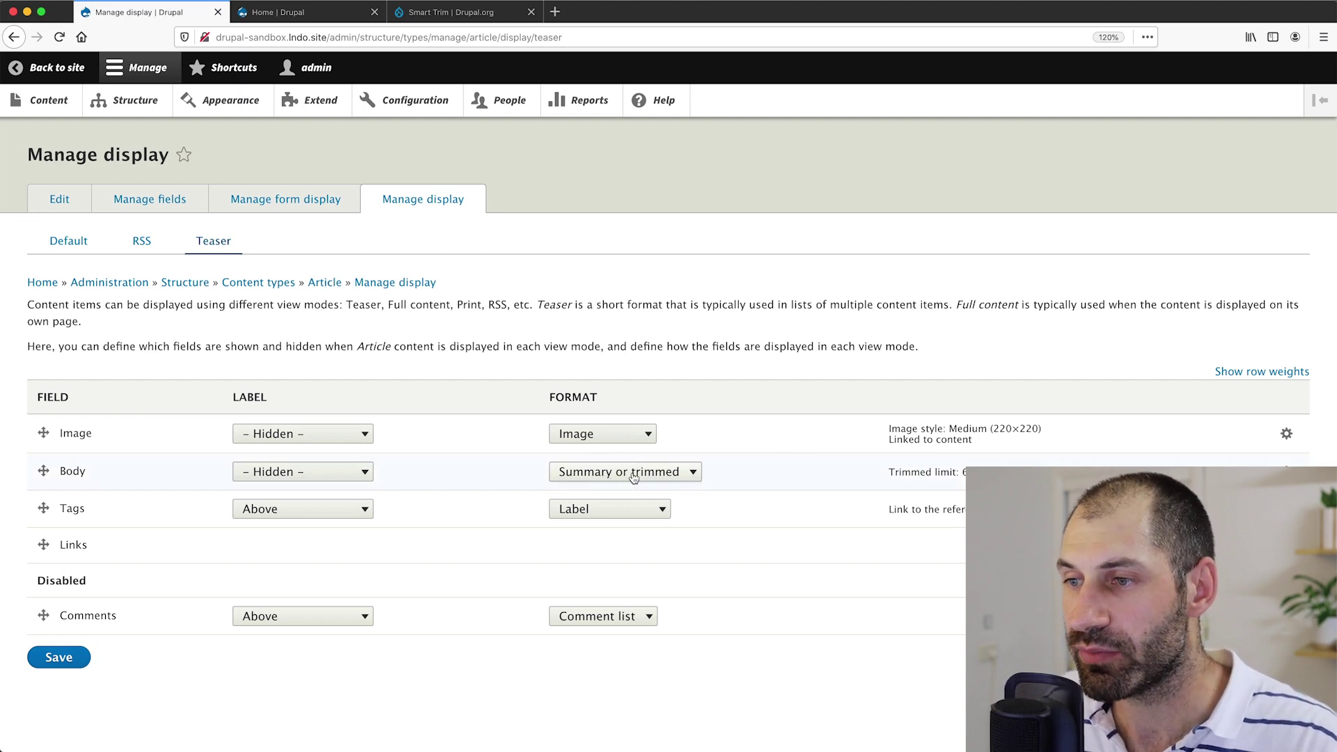
click(669, 474)
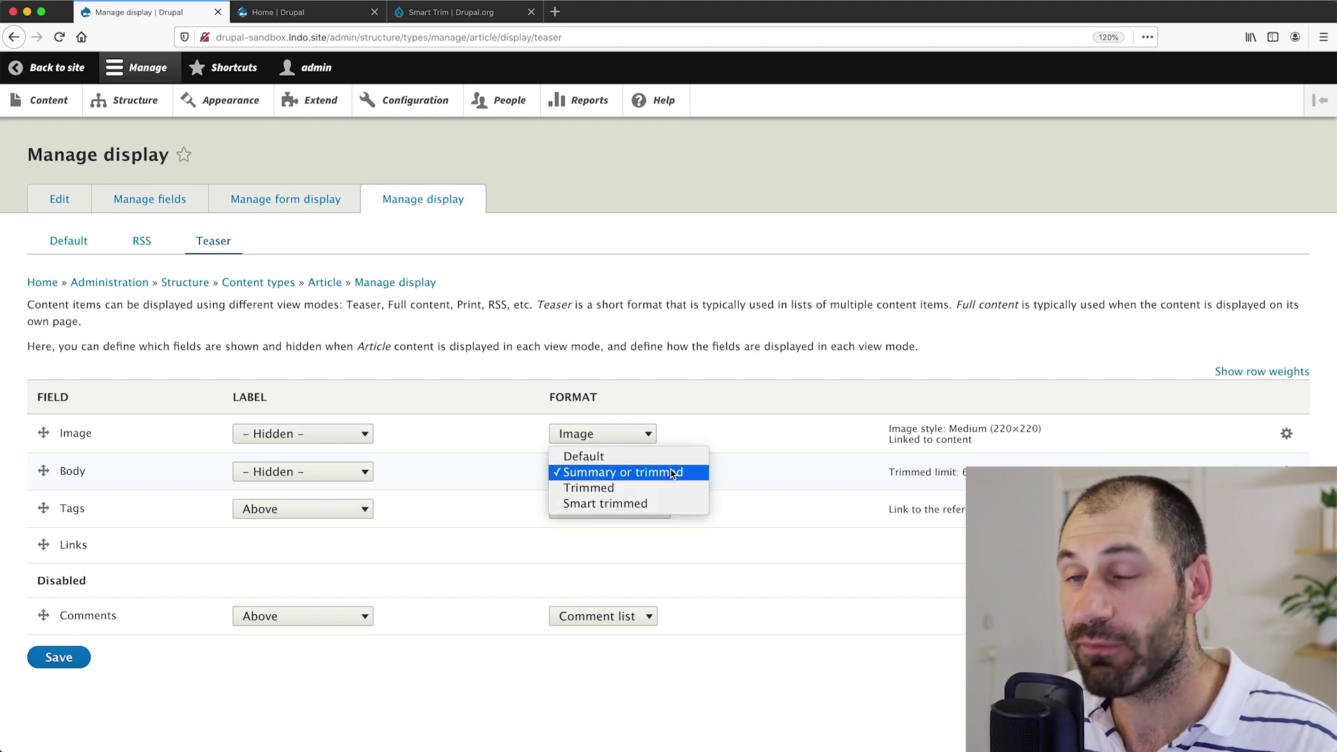
click(648, 504)
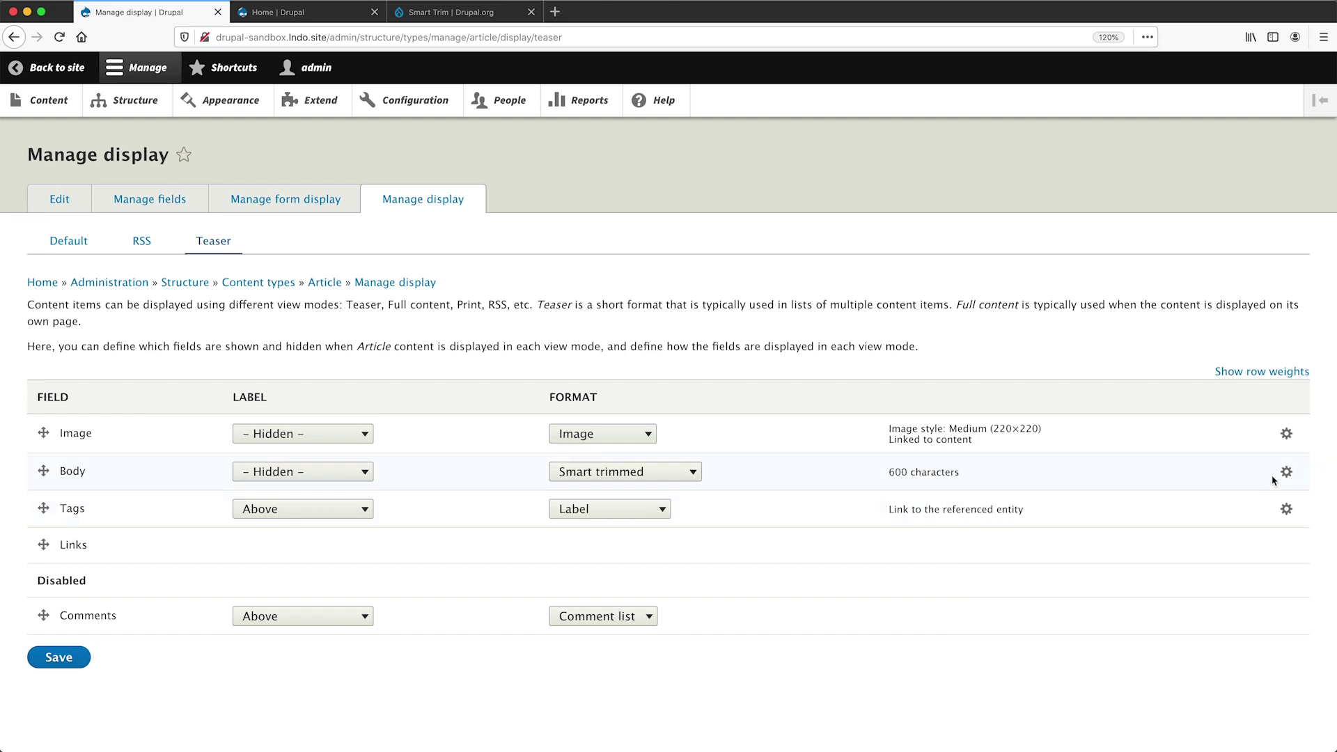
- Examine the Smart trimmed format settings of the Body field and close them without changes
click(1287, 473)
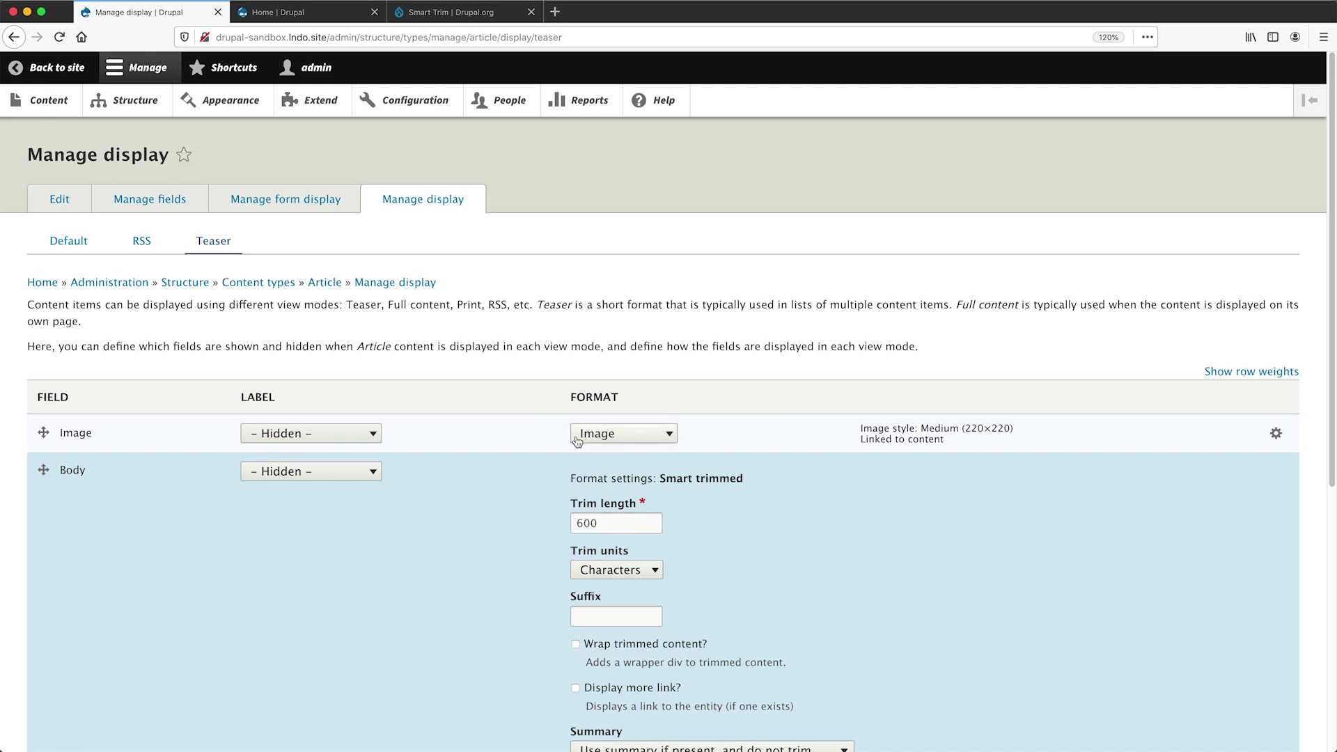
scroll(697, 446, down, 5)
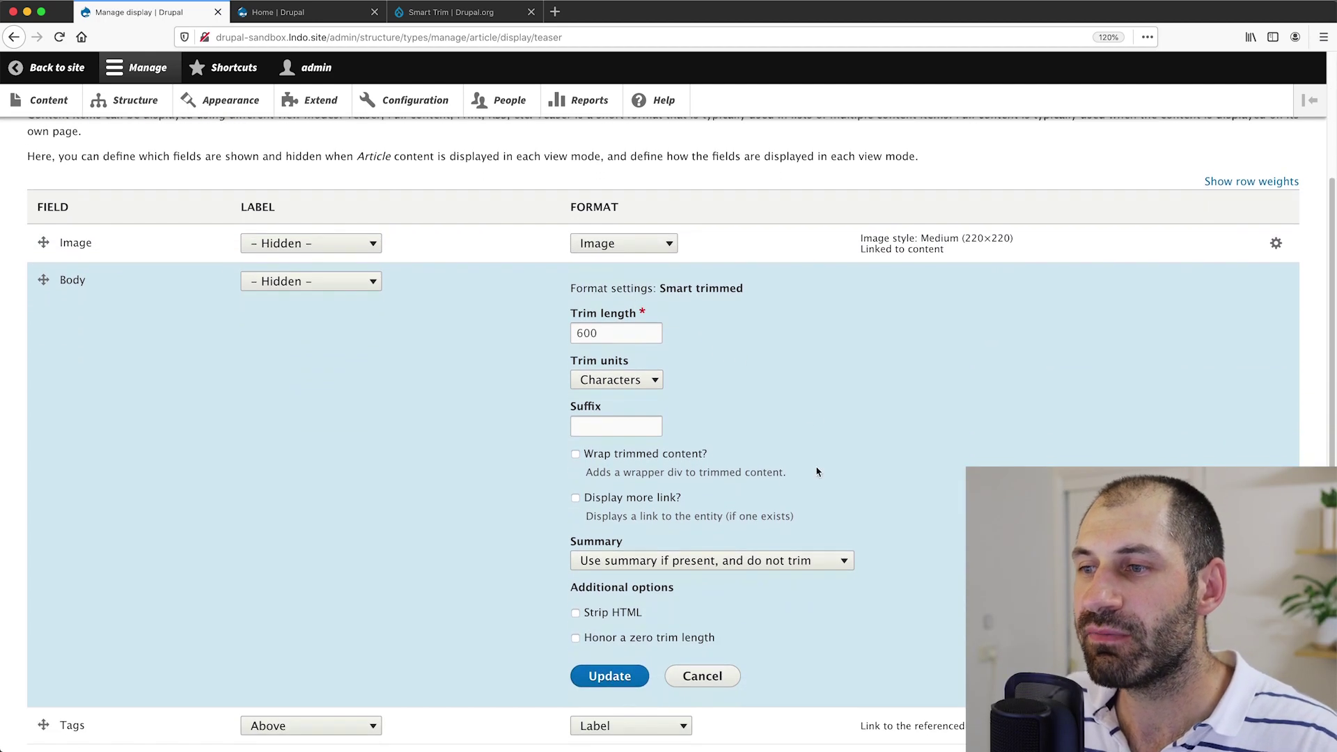
click(702, 677)
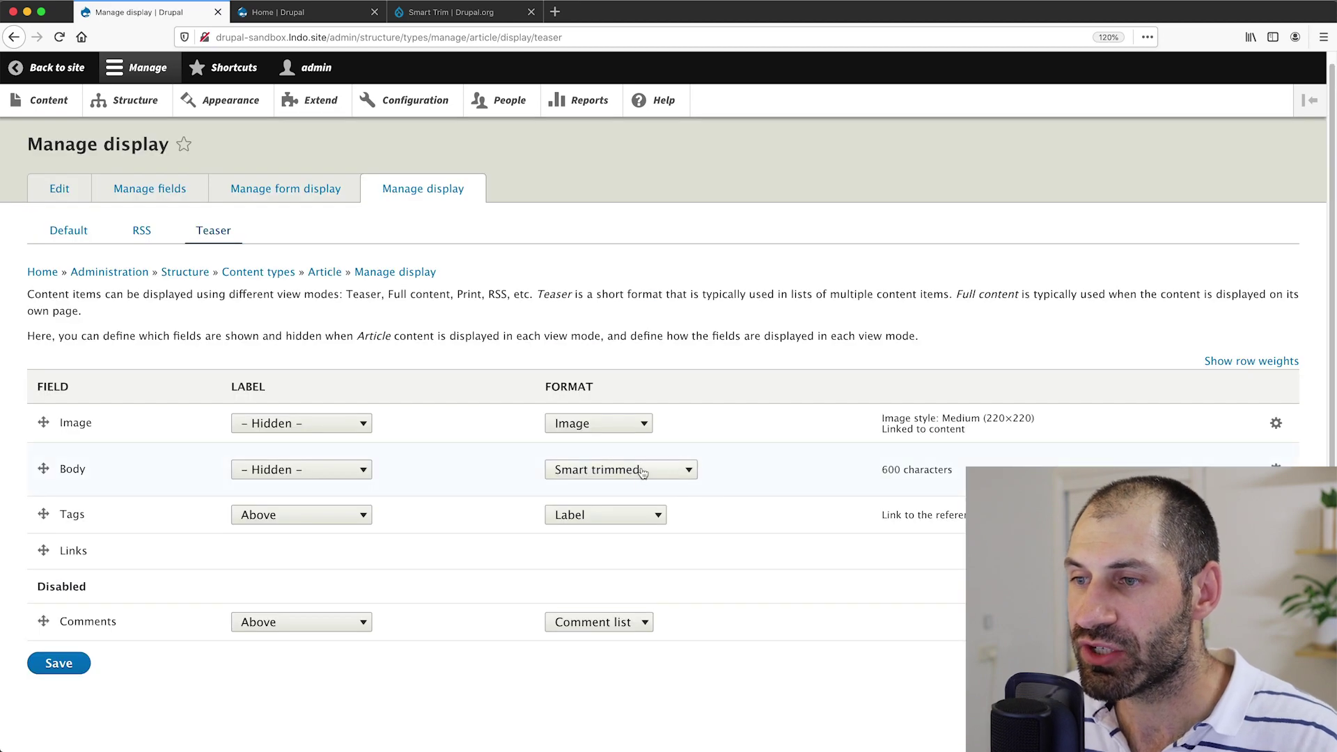
- Switch the Body field to Summary or trimmed, inspect its trimmed limit setting, and close it without changes
click(642, 469)
click(642, 439)
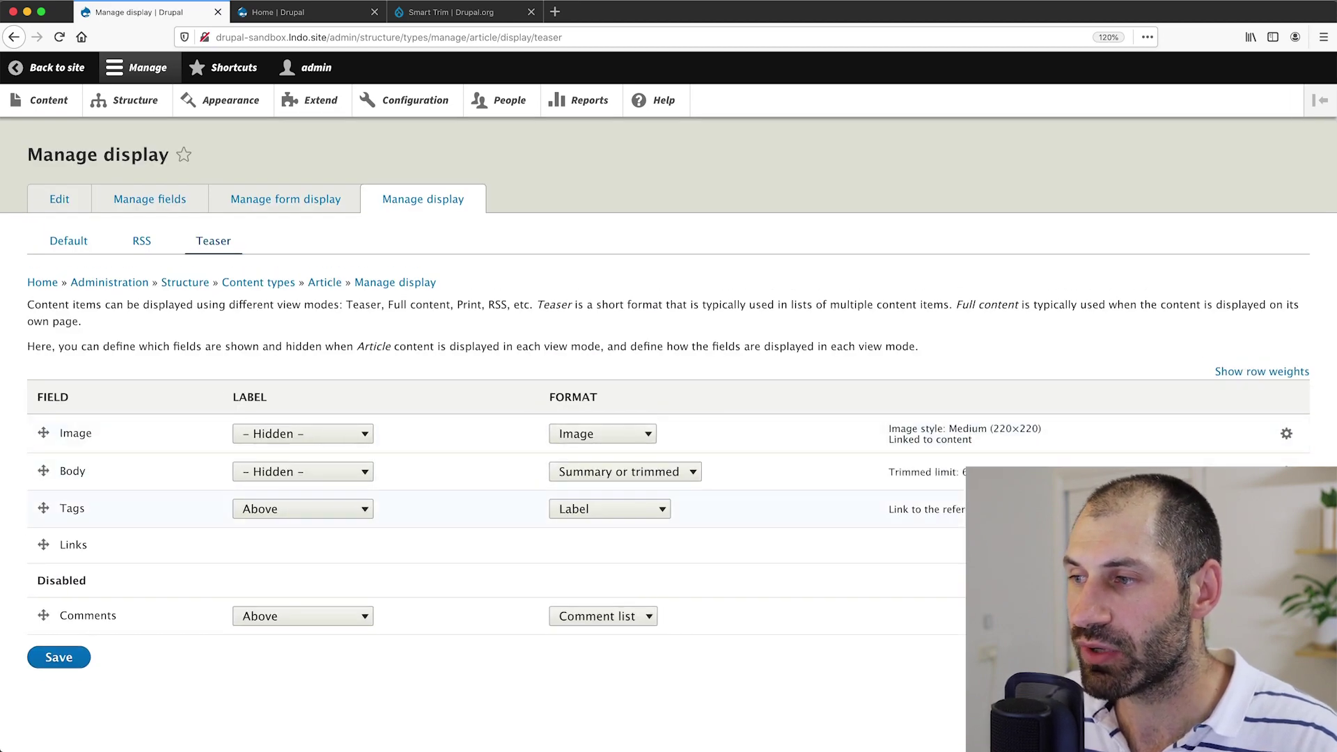
click(1286, 471)
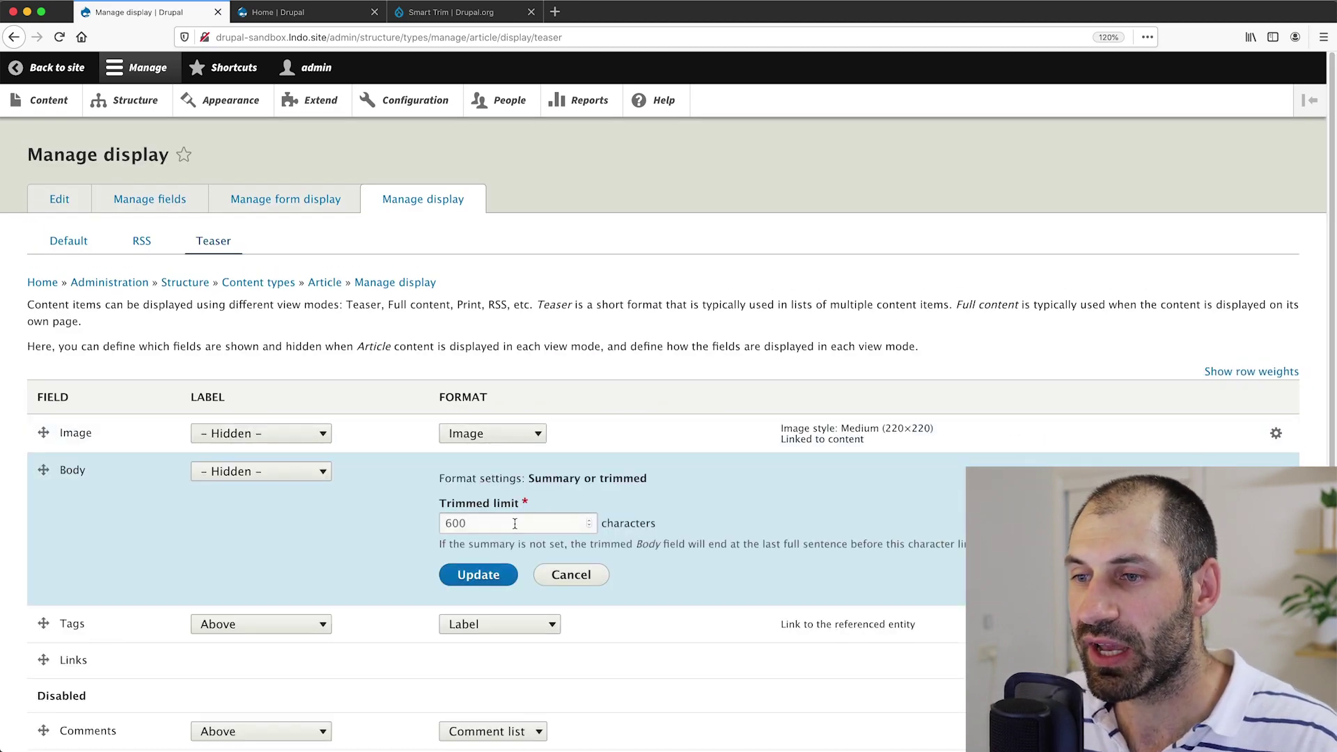
double_click(510, 526)
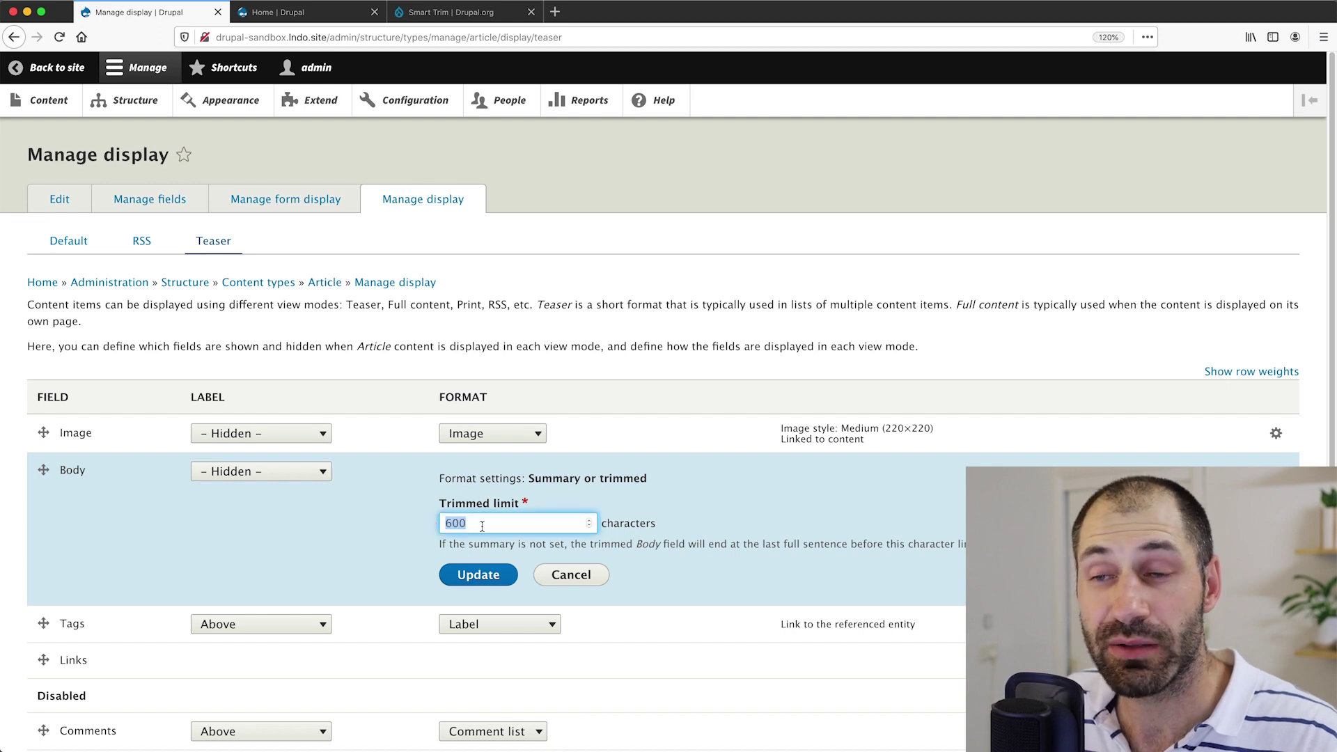
click(593, 578)
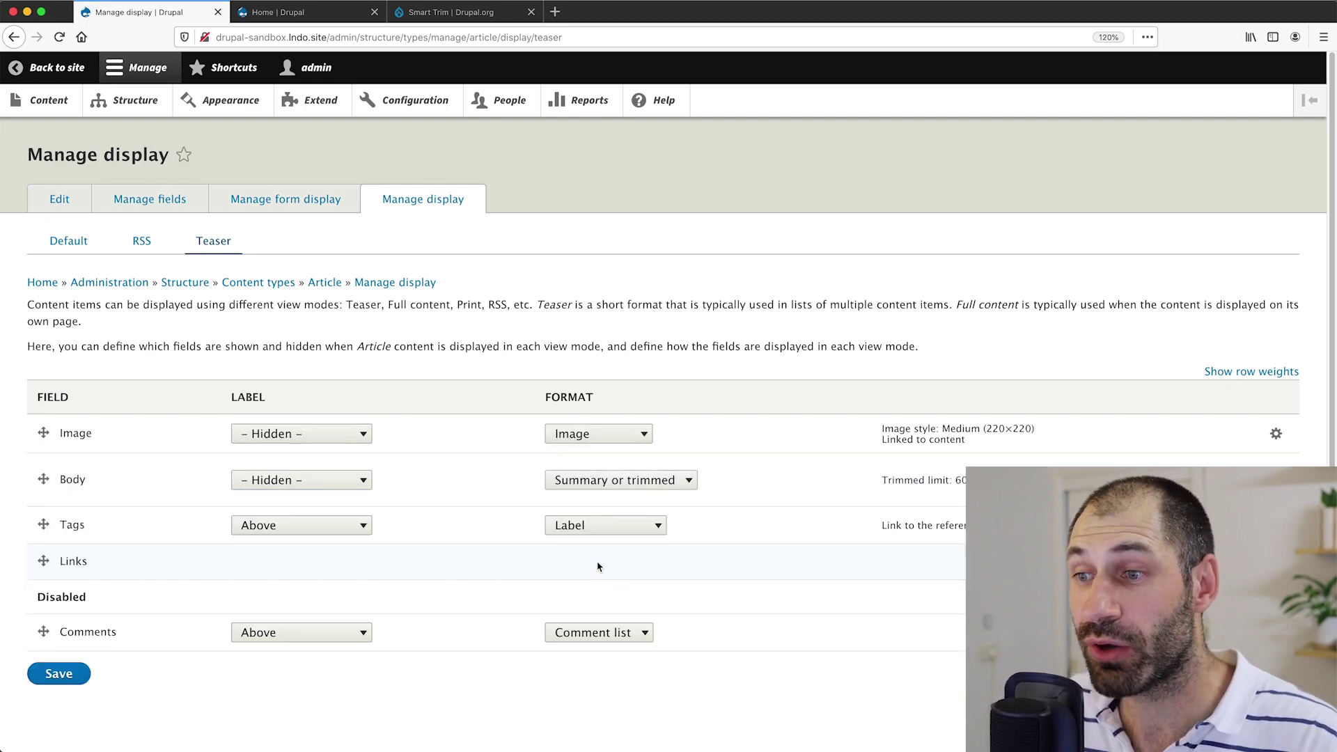
- Switch the Body field's format back to Smart trimmed in the Teaser display
click(631, 485)
click(631, 514)
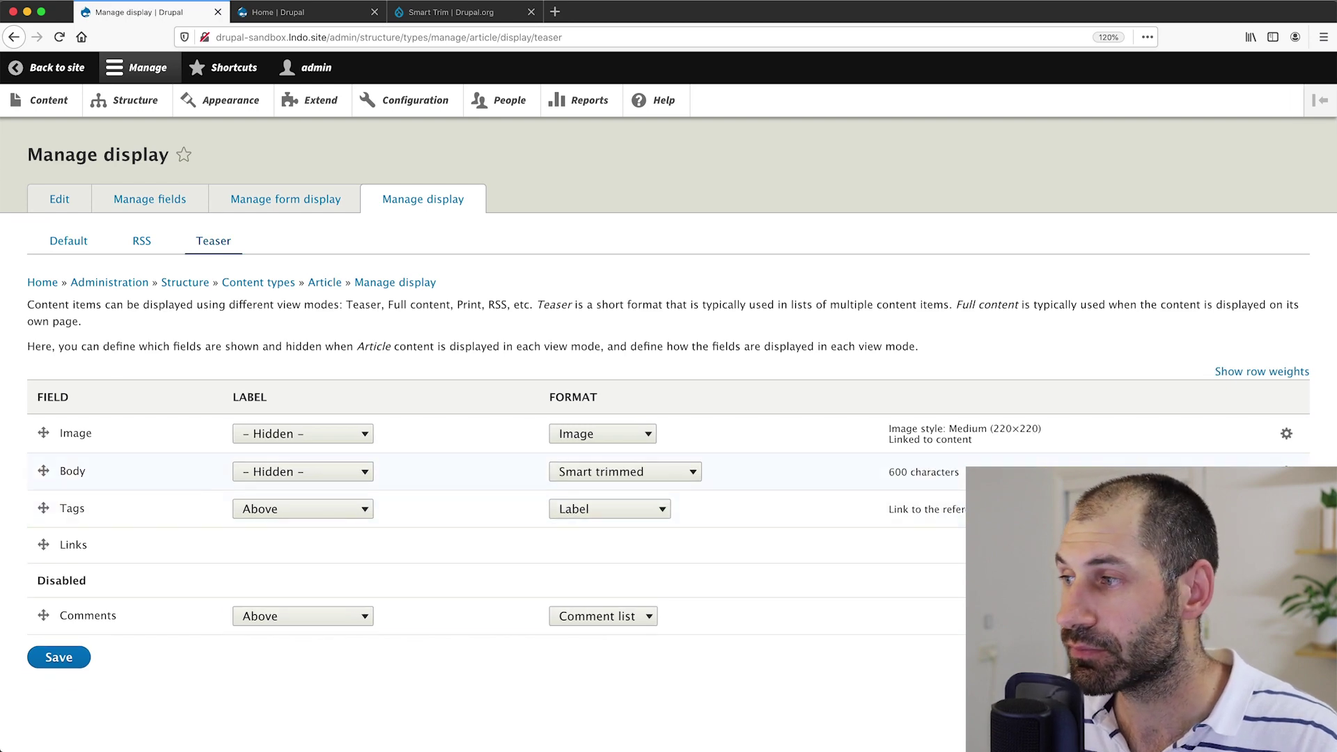
- Set the Body field's Smart trimmed format to a trim length of 100 with Words as the trim units
click(1285, 461)
scroll(744, 430, down, 3)
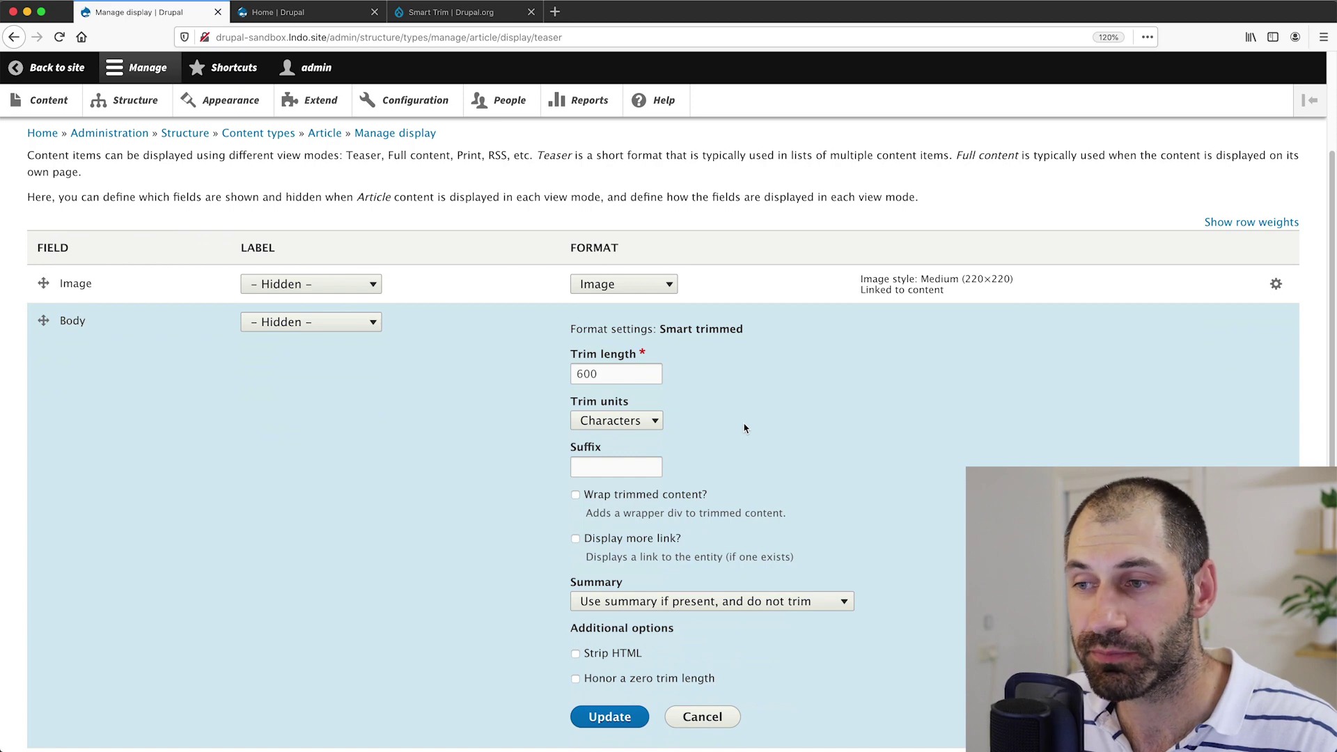
scroll(774, 418, down, 1)
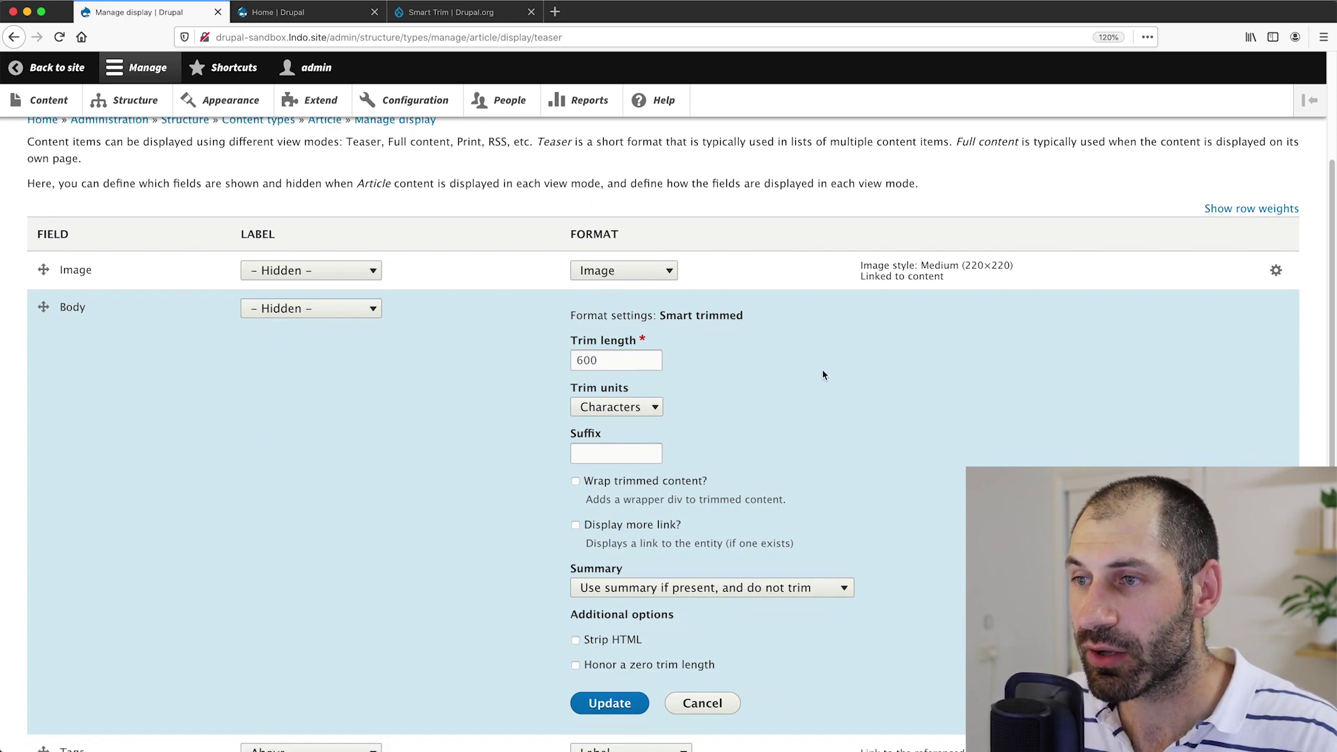
scroll(599, 334, down, 1)
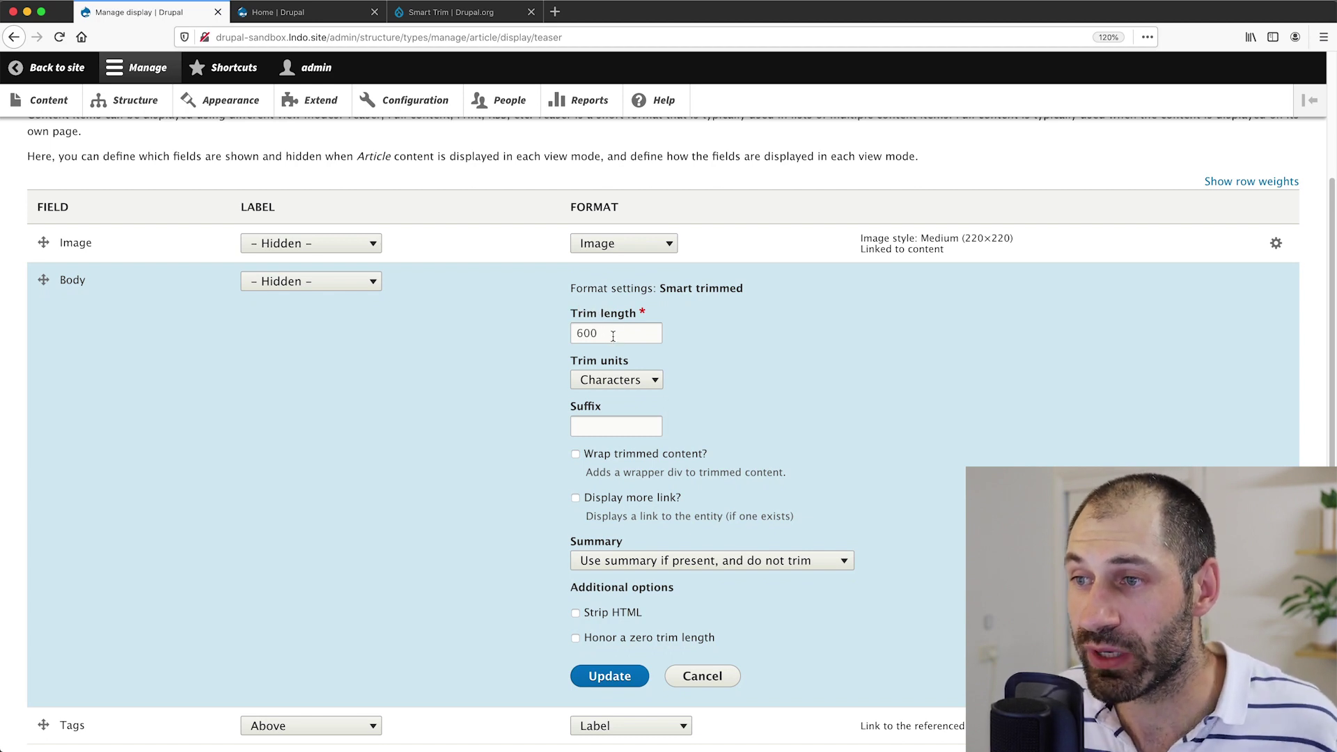
click(629, 382)
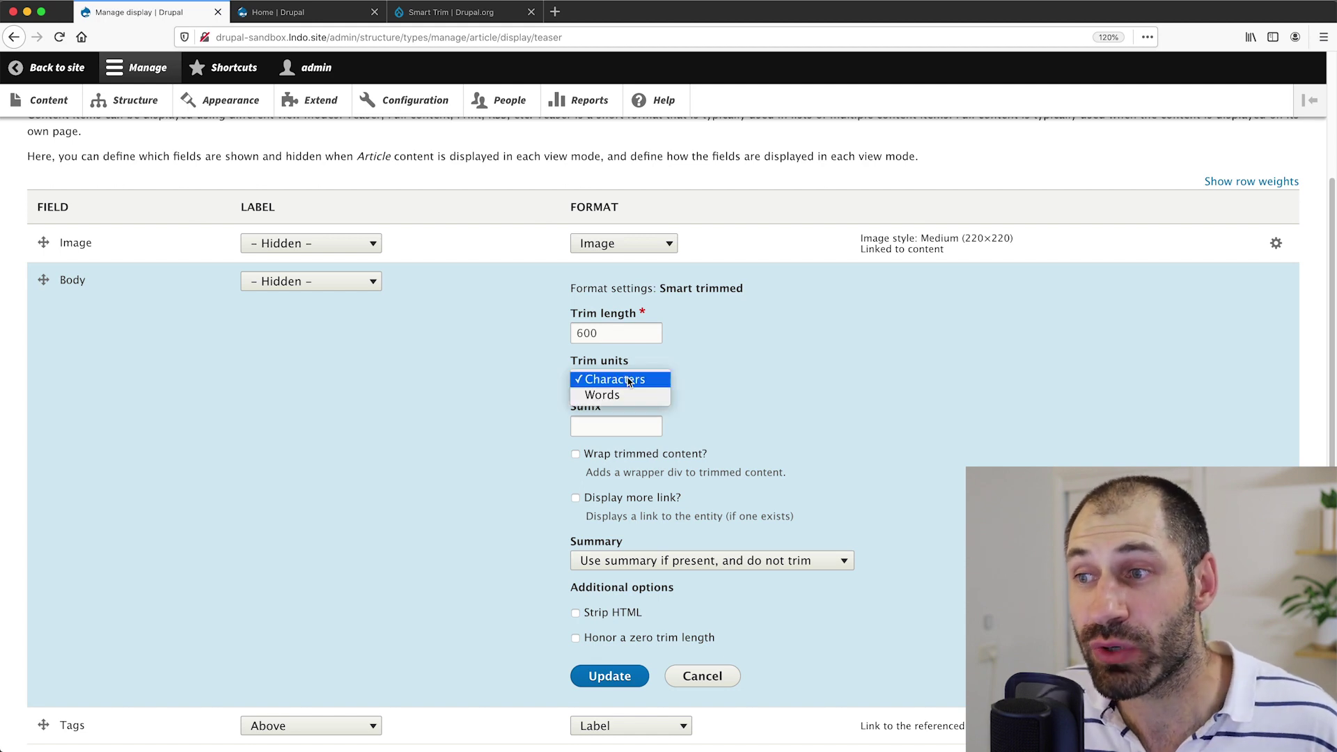
click(698, 368)
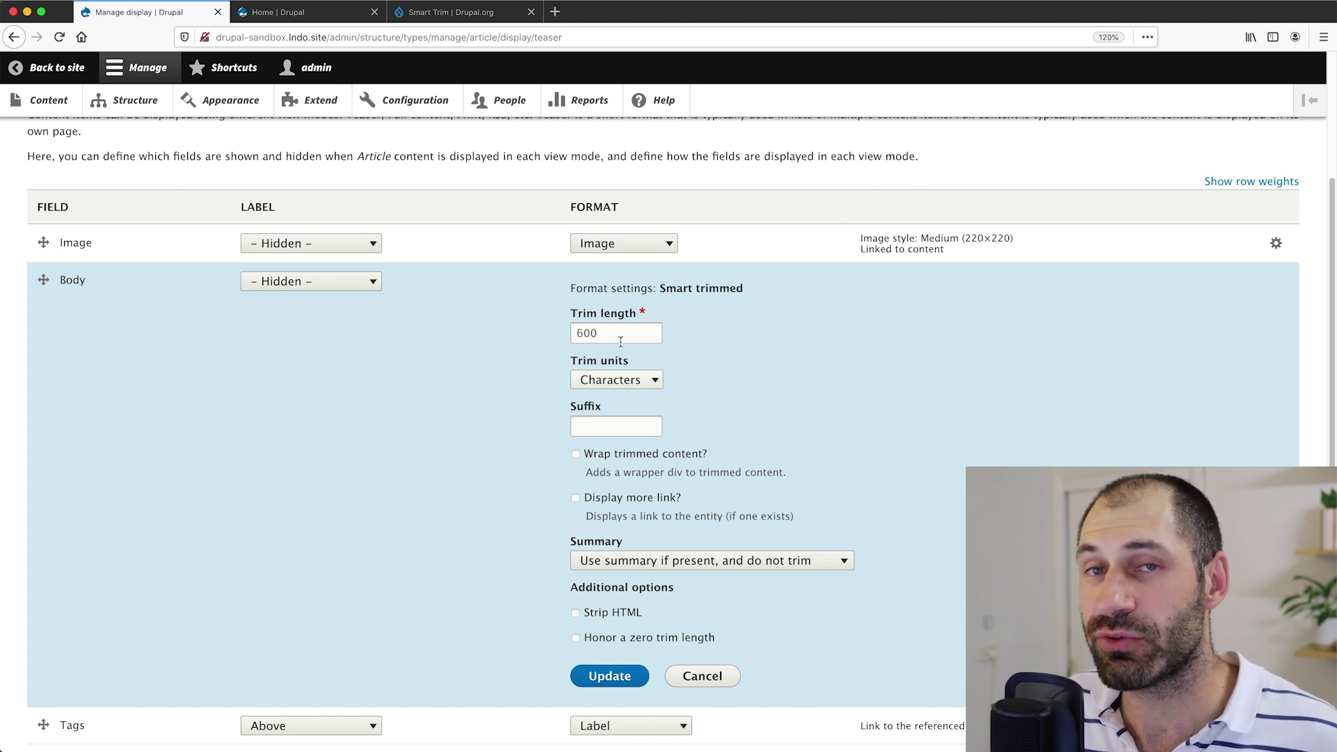
click(616, 380)
click(606, 391)
double_click(604, 332)
text(100)
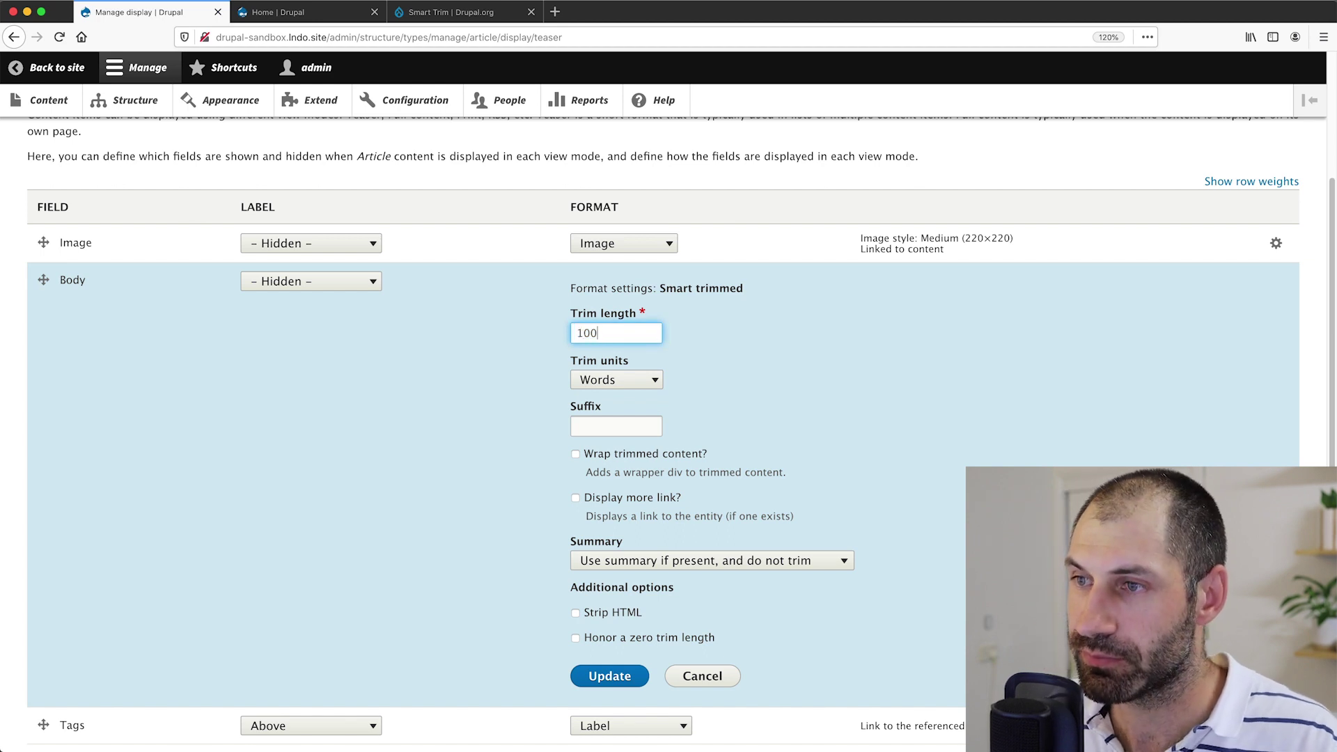
click(759, 355)
- Enable wrapping of the trimmed content and apply the Body field's format settings
scroll(696, 313, down, 1)
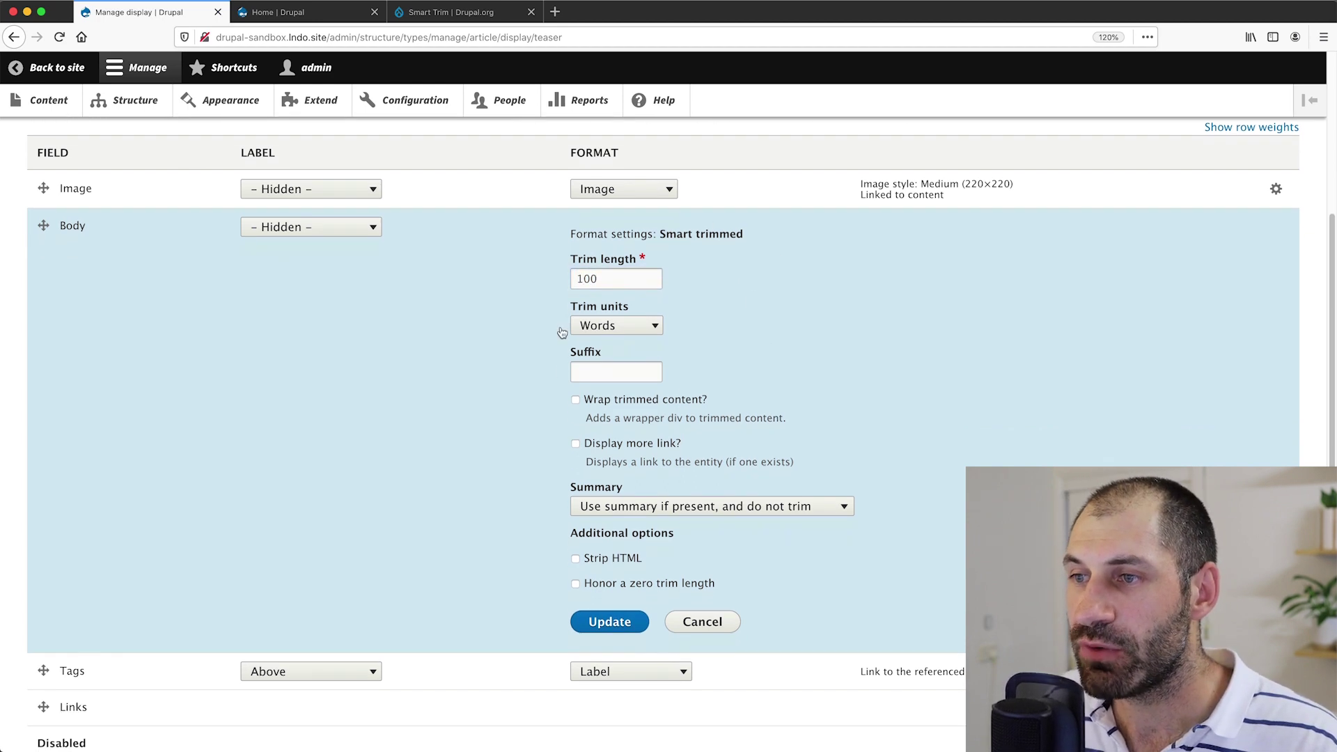
click(619, 372)
click(588, 401)
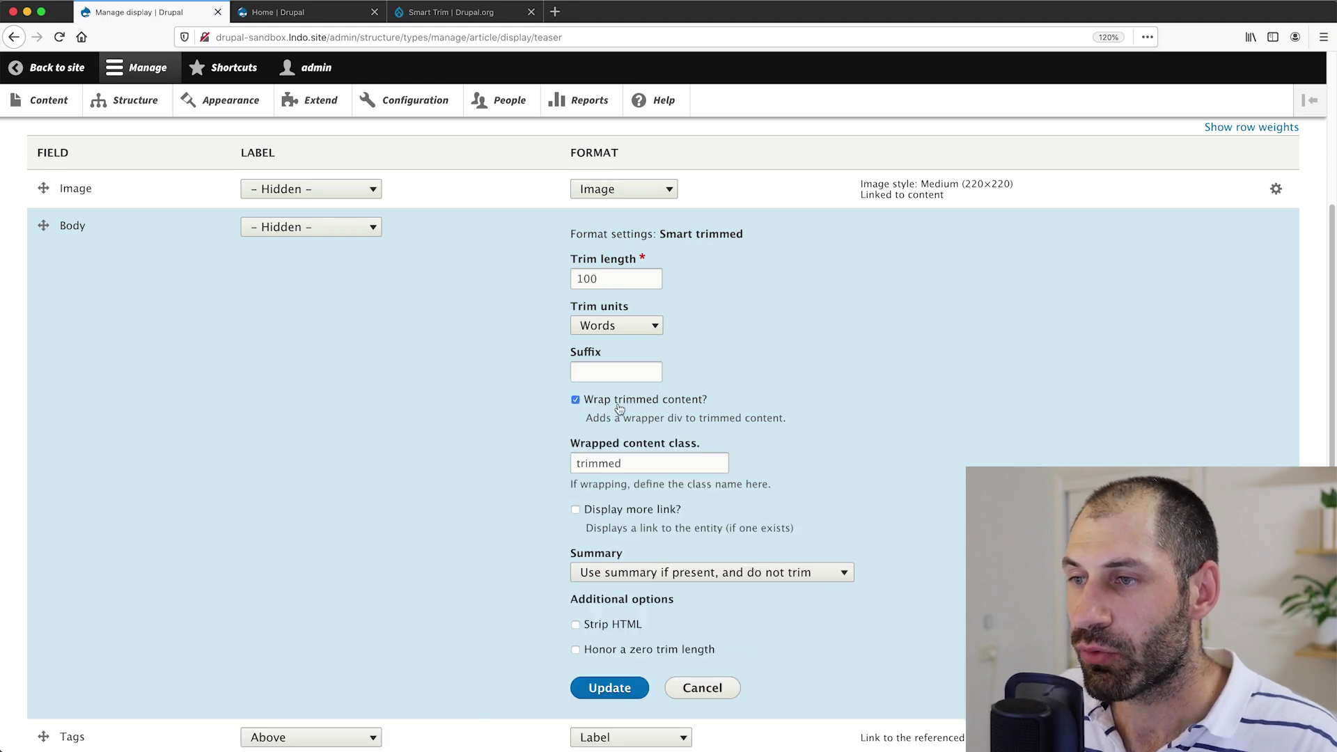
click(627, 688)
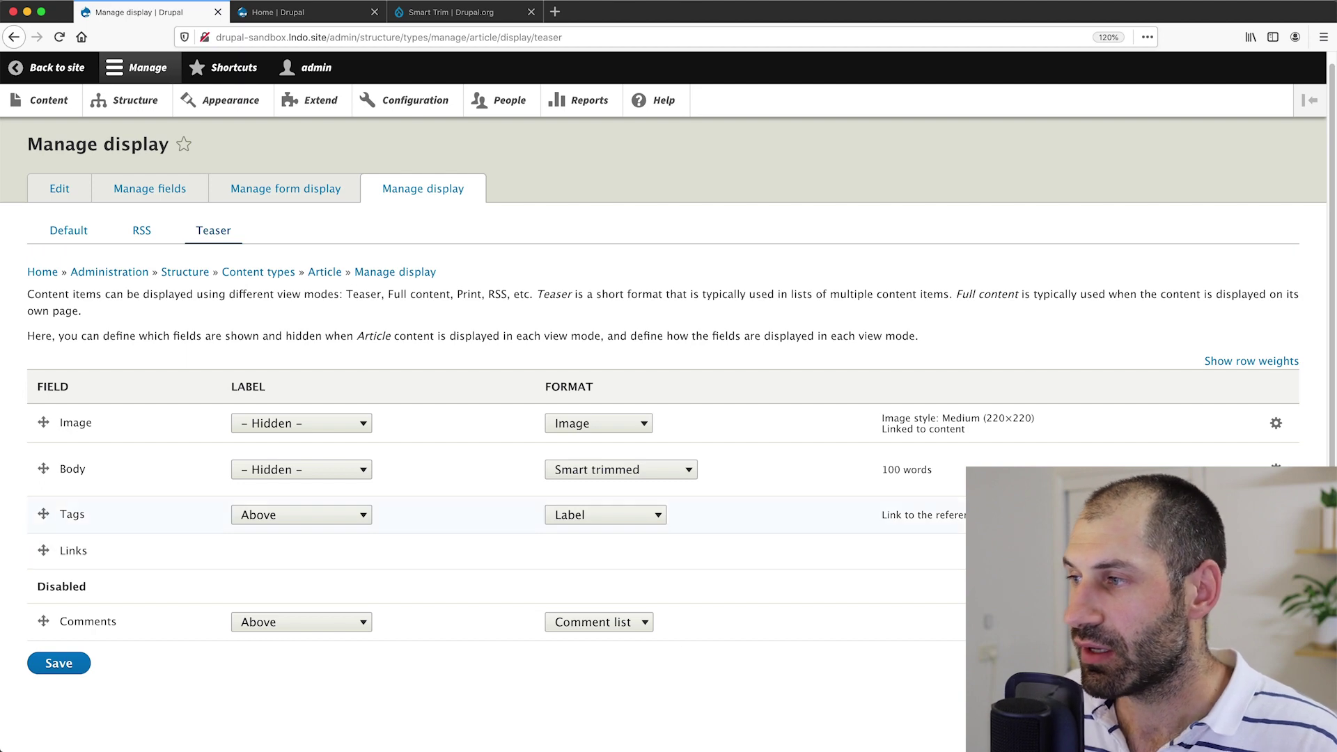
- Review the wrapped content class in the Body field's Smart trimmed settings and close them without changes
click(1277, 469)
scroll(548, 404, down, 3)
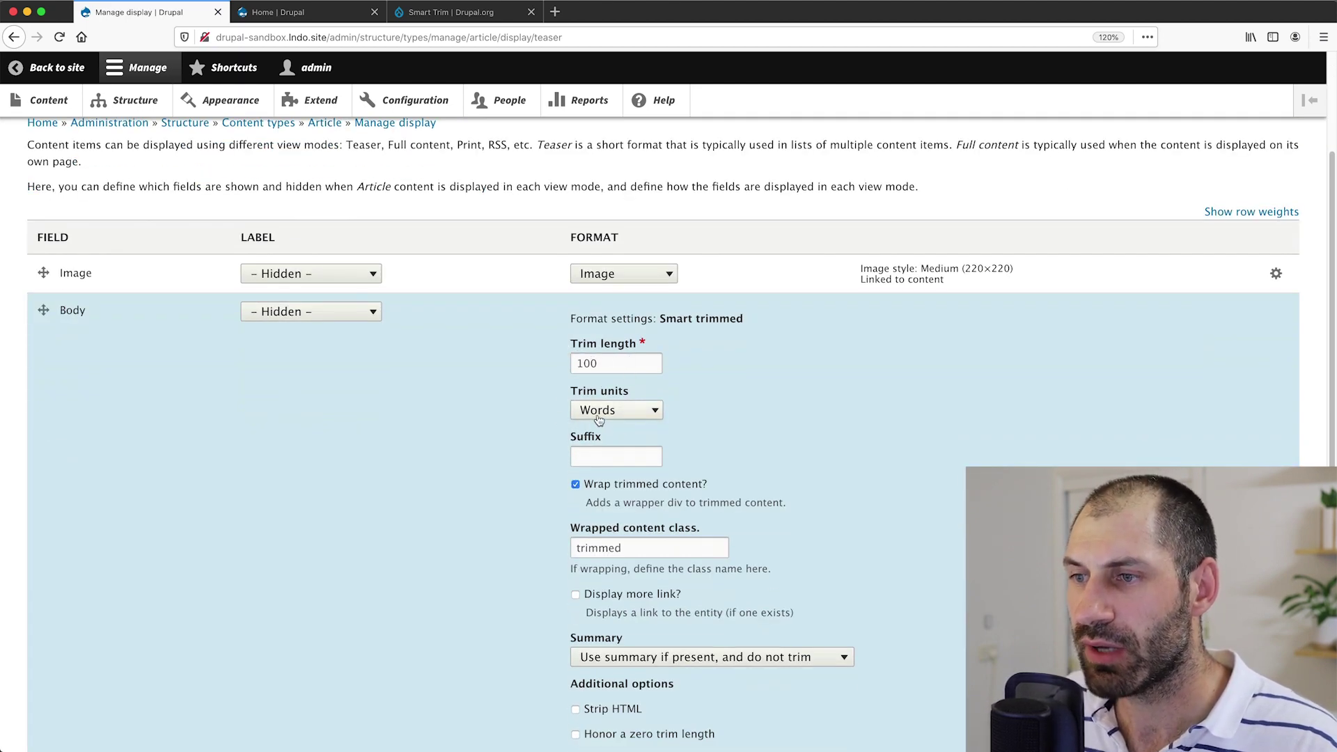
scroll(667, 509, down, 1)
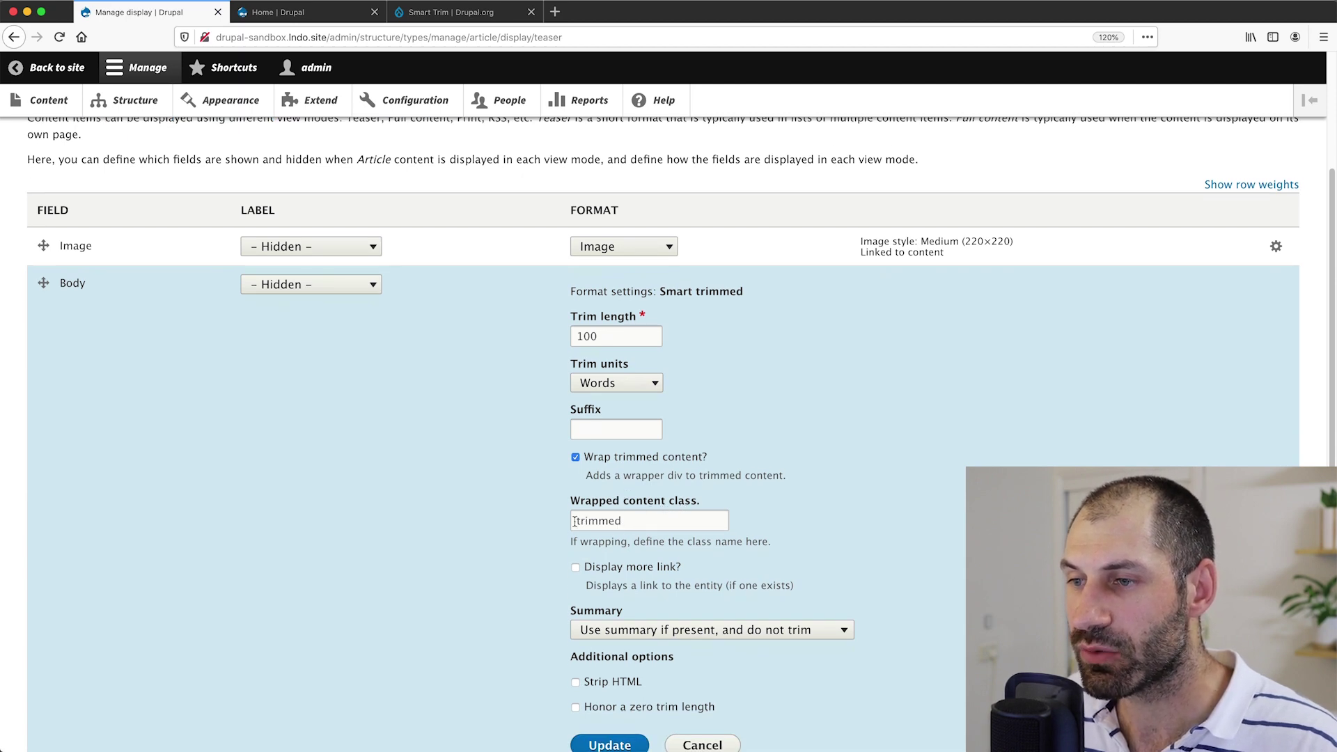
scroll(650, 519, down, 5)
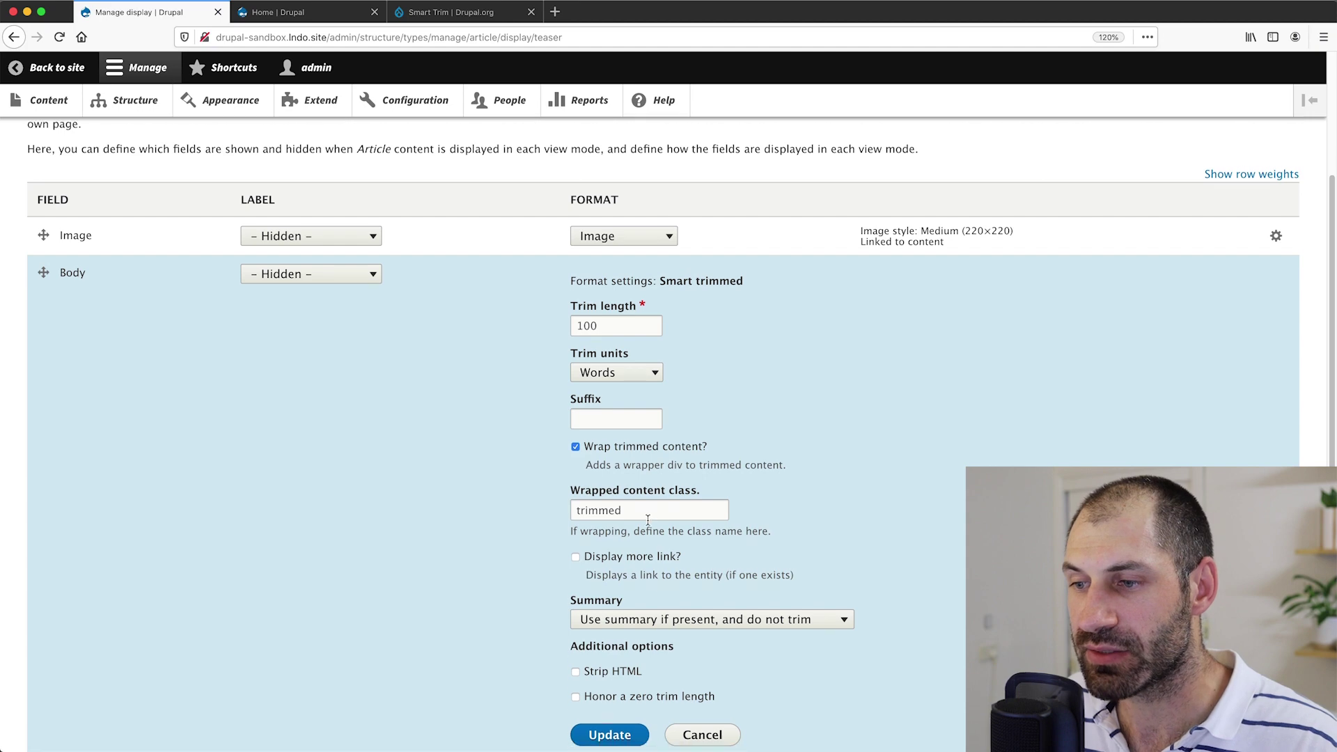
click(610, 596)
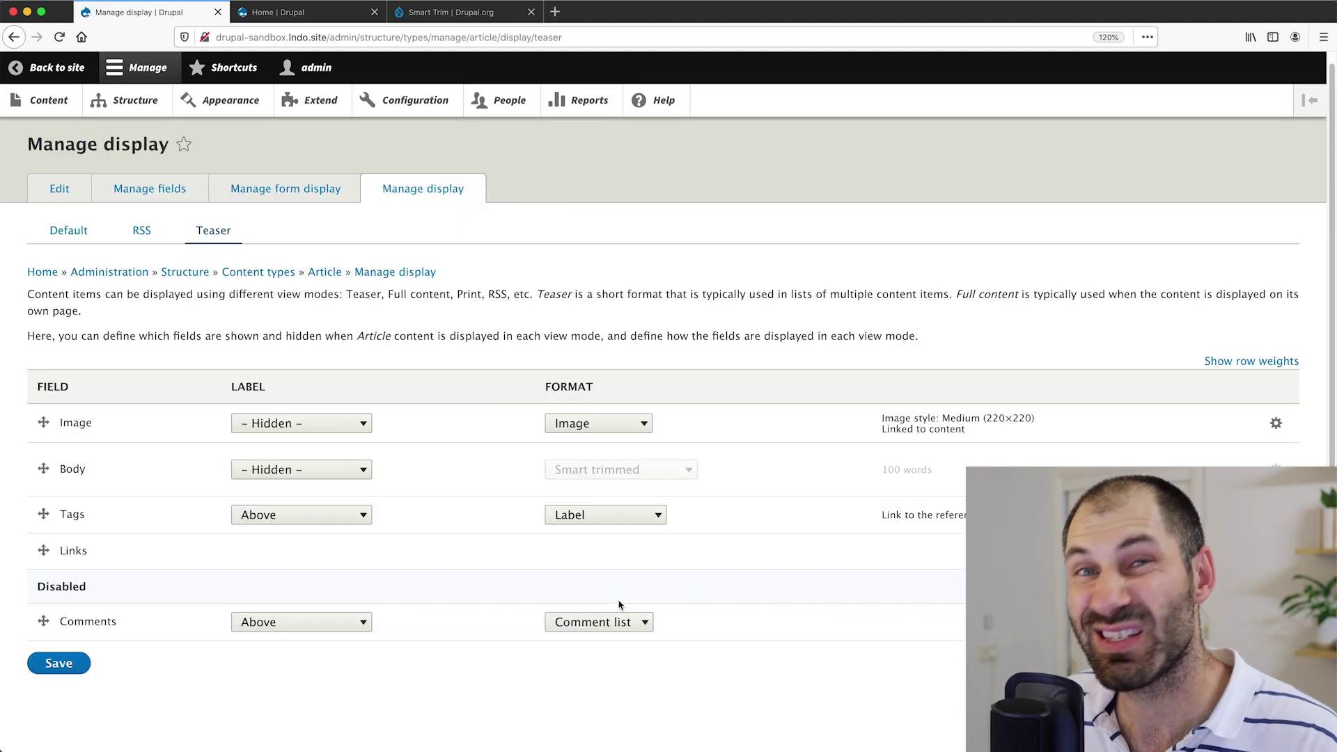
- Save the Article Teaser display and reload the site's home page to check the trimmed teaser
click(44, 665)
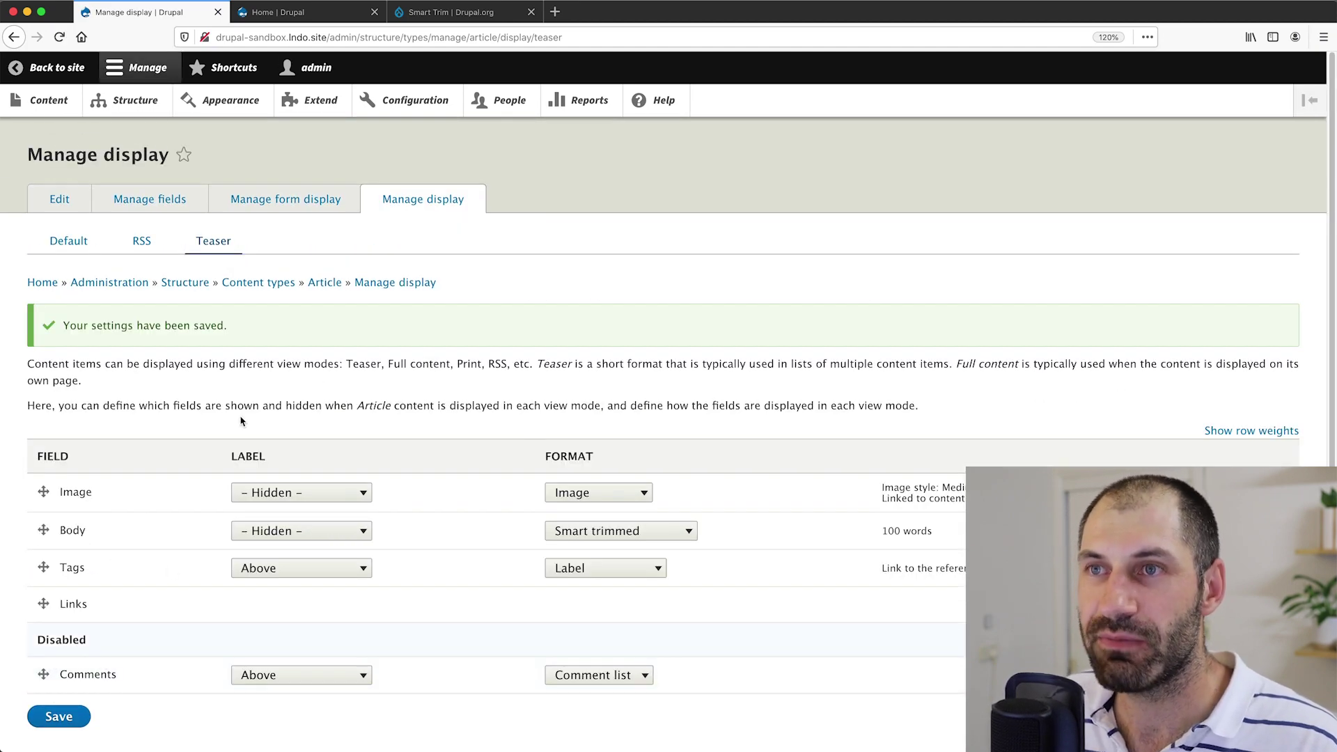
click(299, 11)
key(super+r)
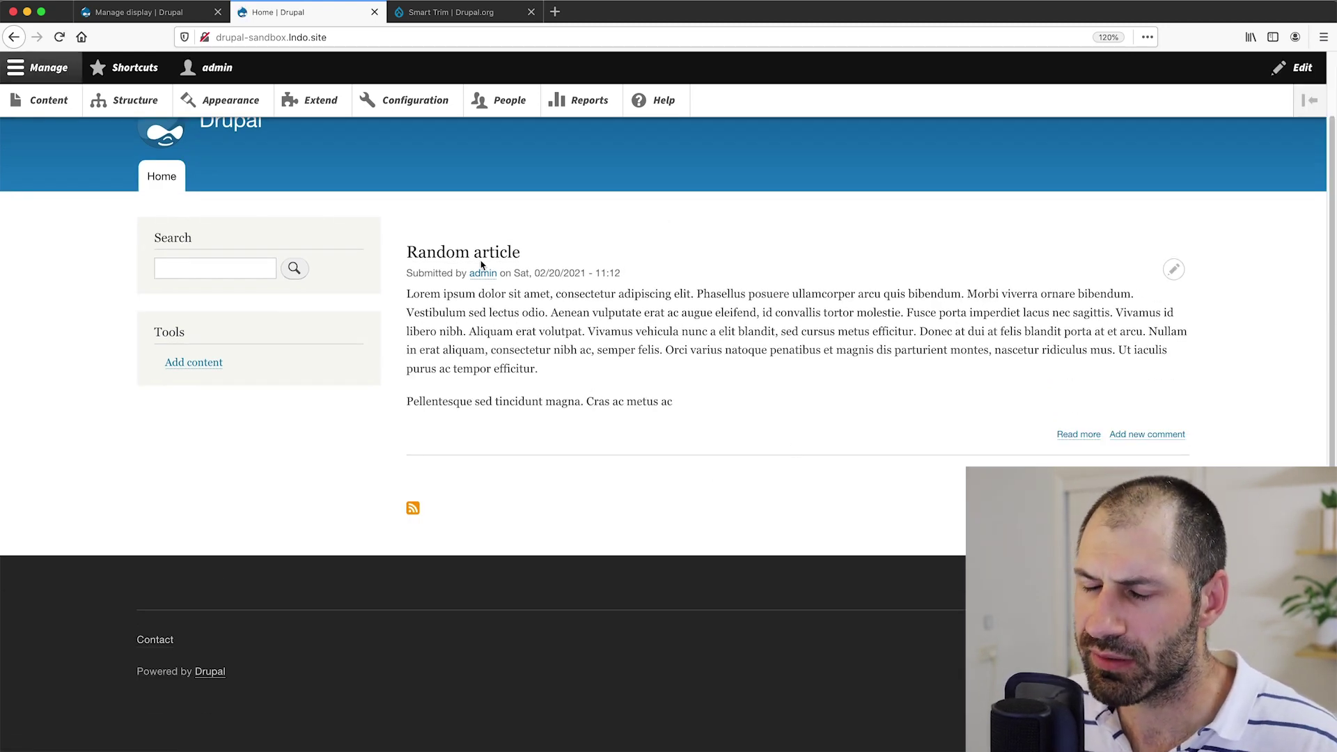
- Set the Body field's trim length to 20 words and save the Teaser display
click(139, 12)
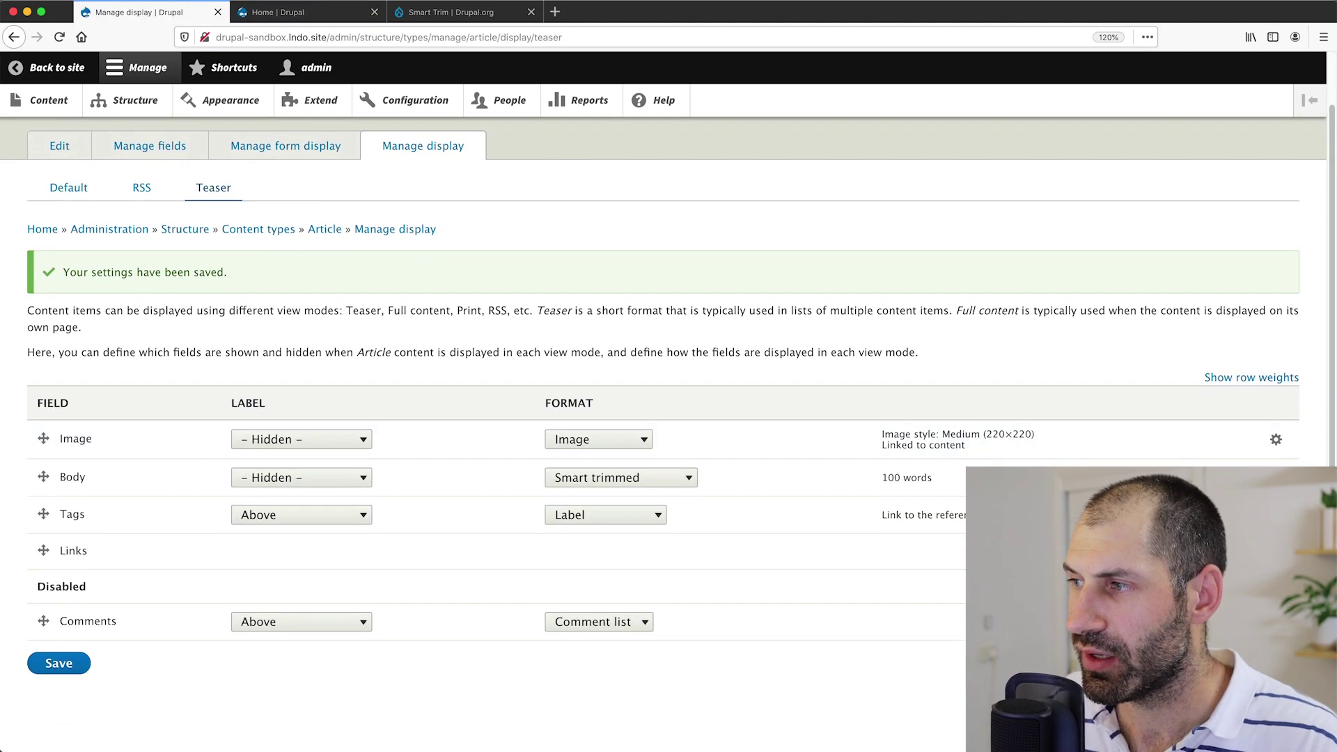
click(1276, 477)
double_click(622, 534)
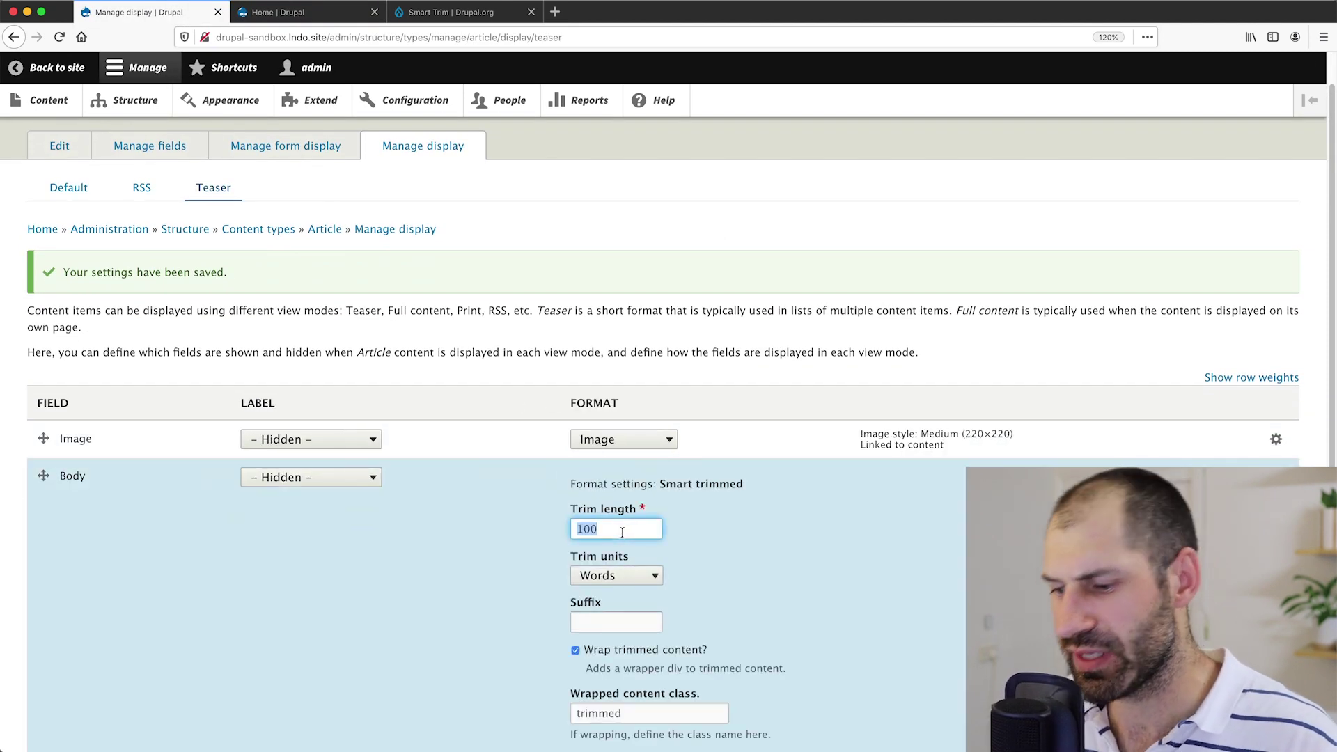
text(20)
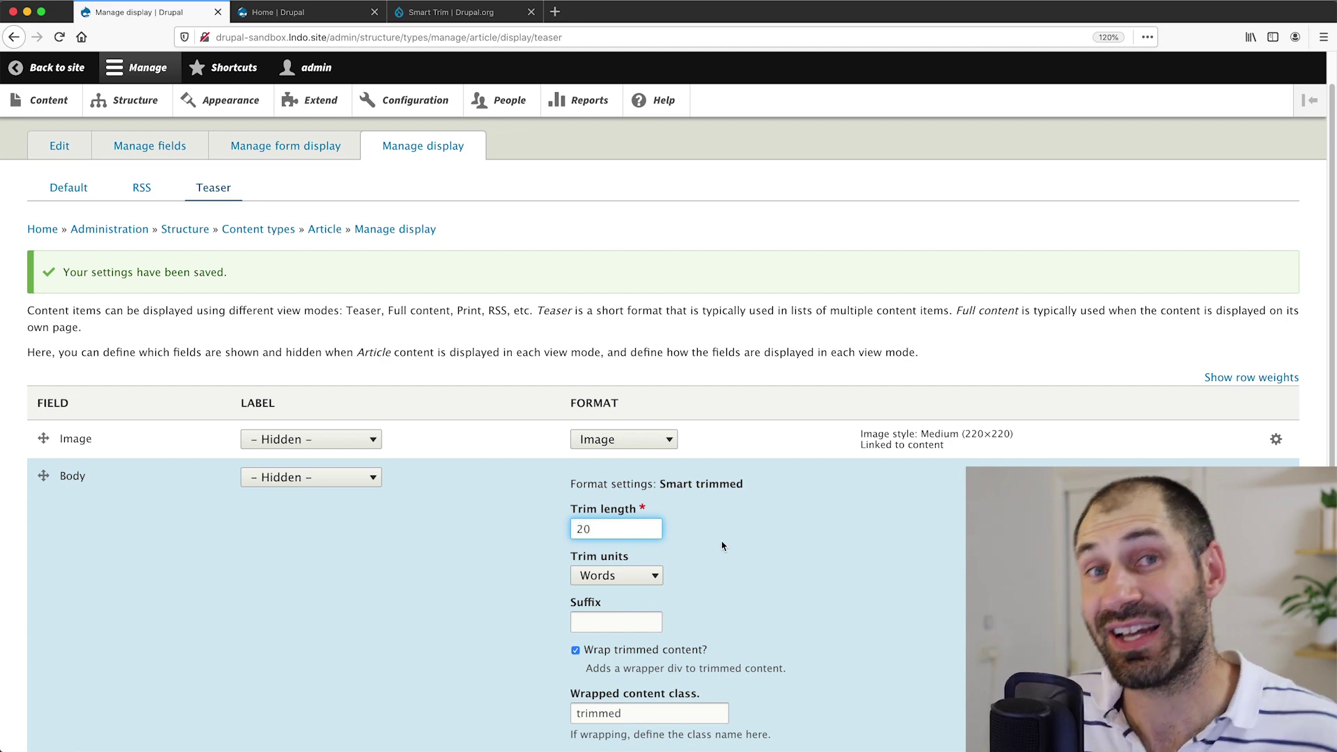
scroll(740, 546, down, 8)
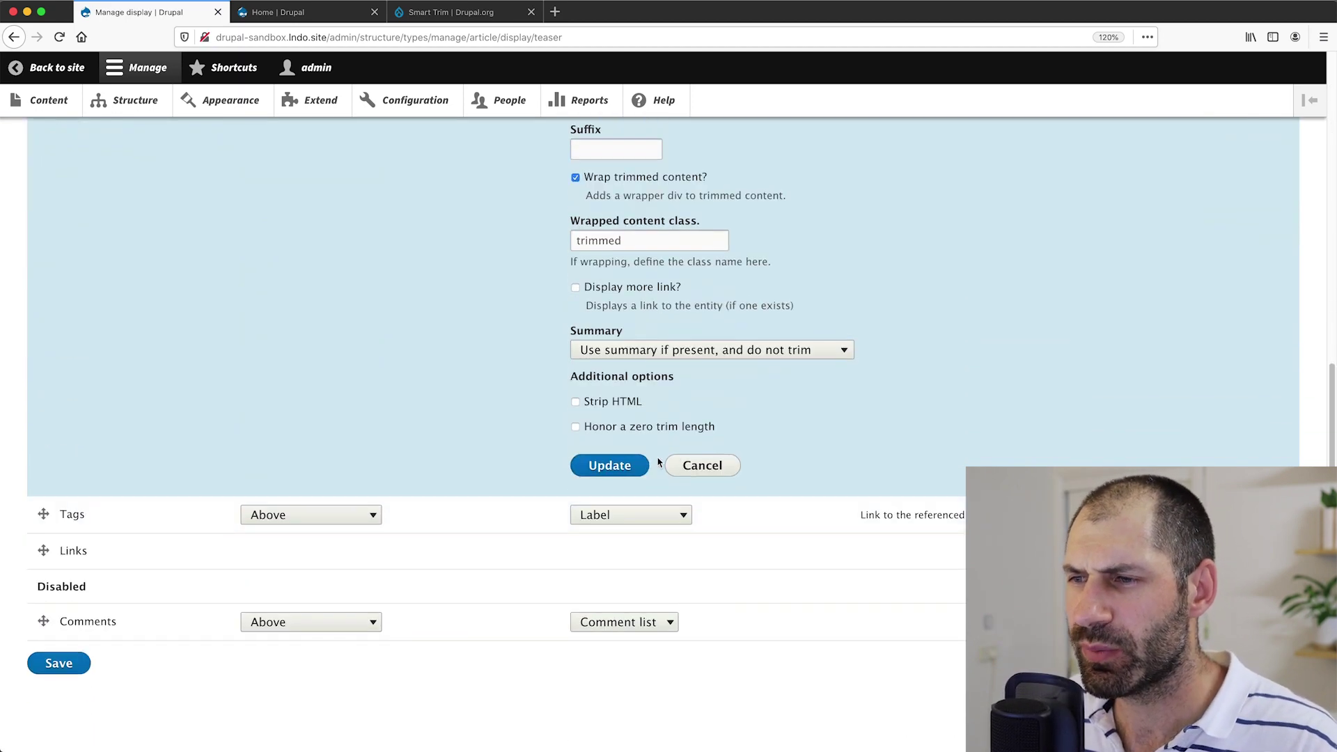
click(610, 464)
scroll(235, 612, down, 2)
click(58, 679)
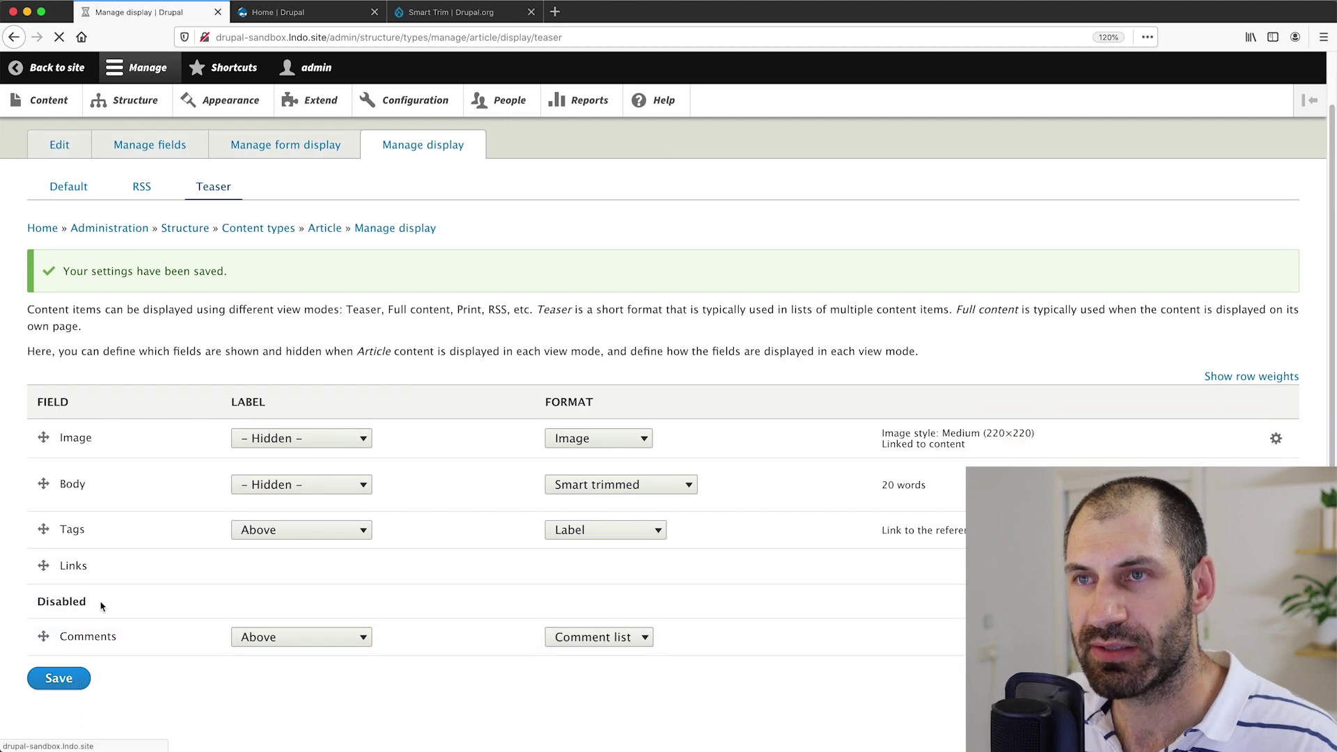
- Reload the home page and inspect the wrapper div around the teaser text in the browser's developer tools
click(292, 12)
key(super+r)
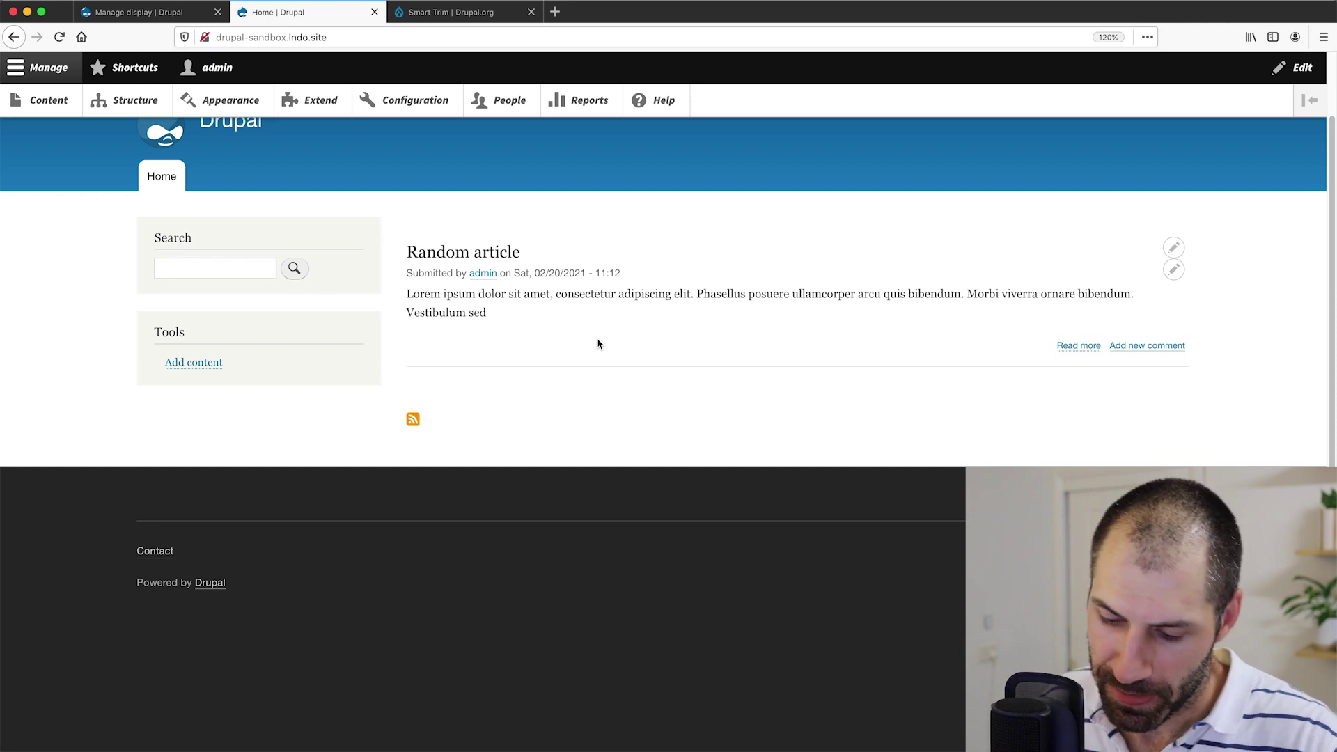
key(super+alt+i)
click(15, 425)
click(452, 305)
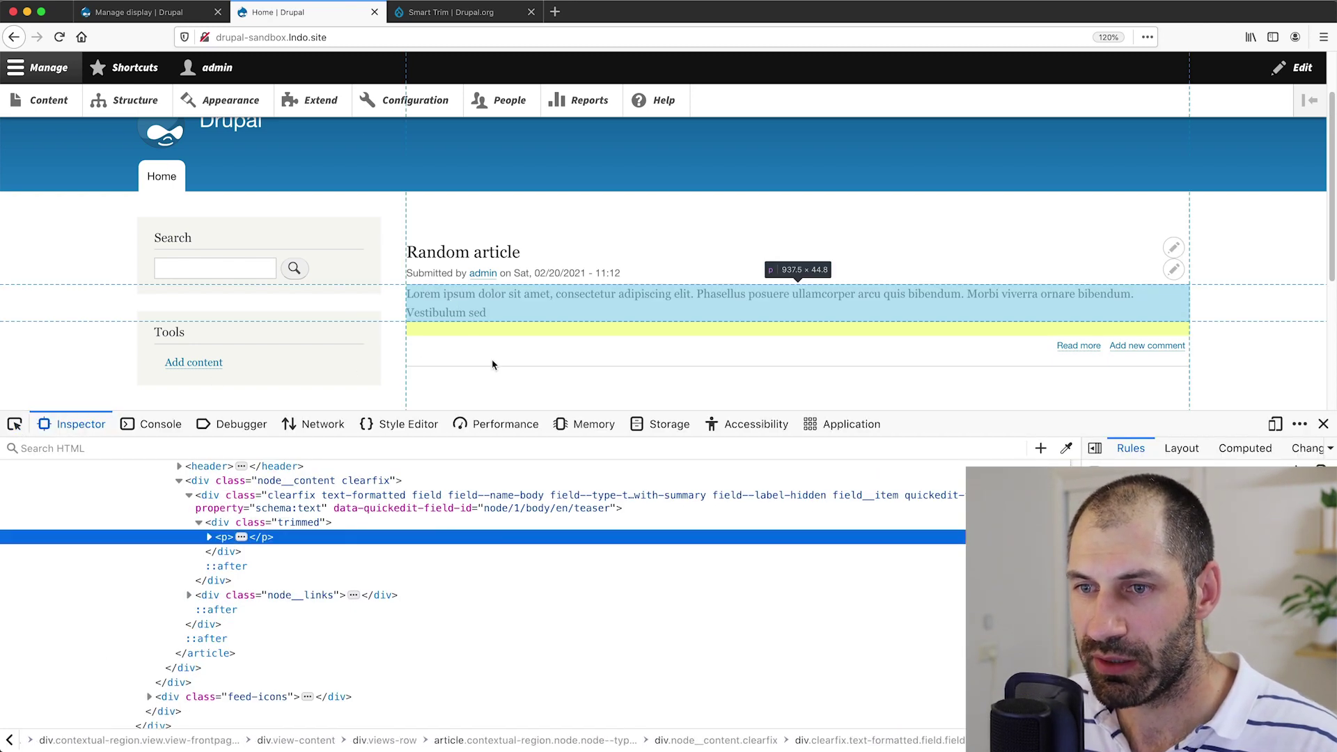
click(296, 526)
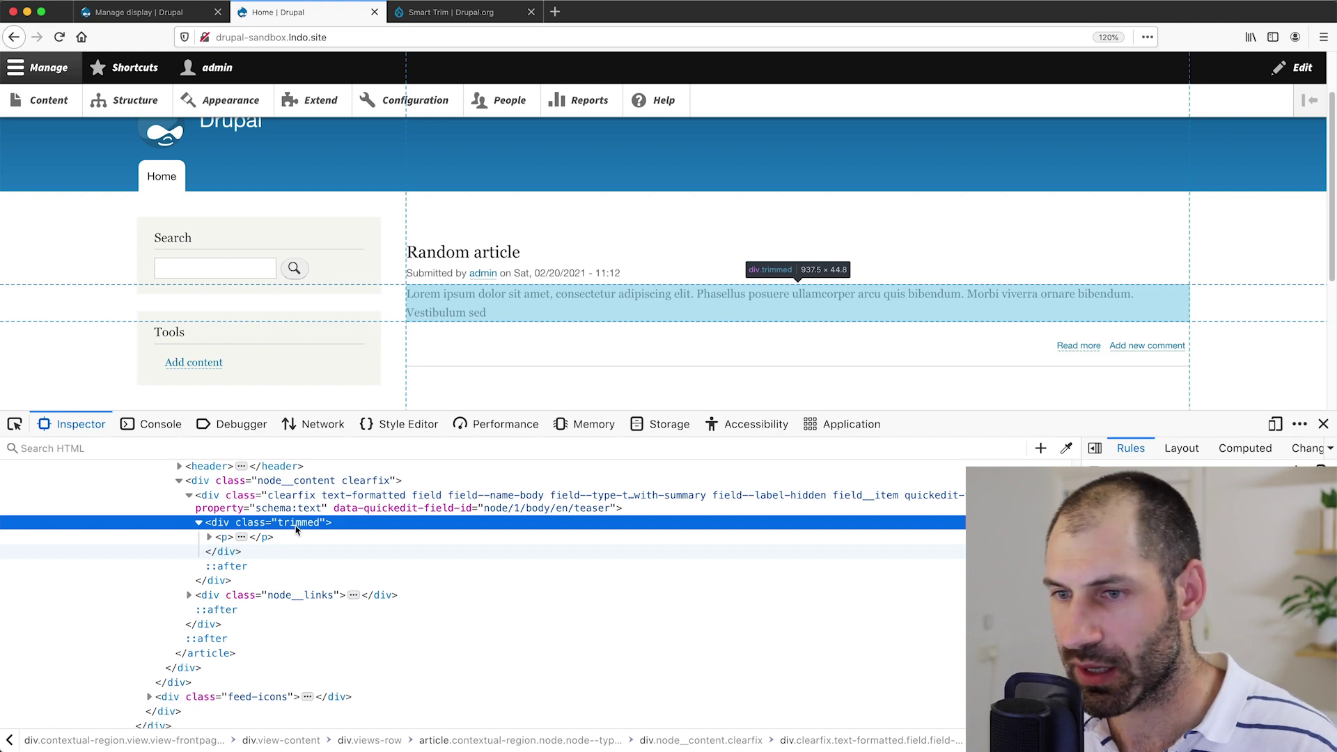
key(super+equal)
key(super+equal)
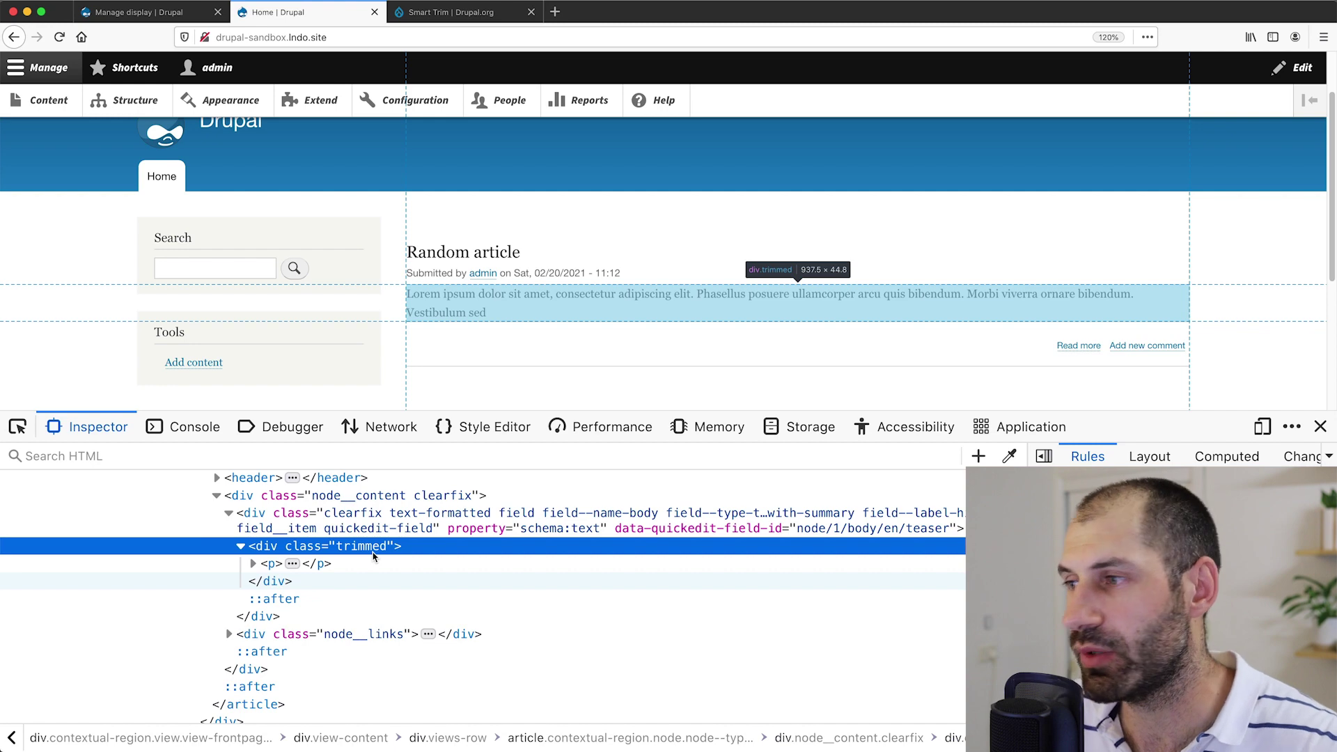
click(1319, 428)
- Close the Smart Trim project page and return to the Article Teaser display settings
click(421, 18)
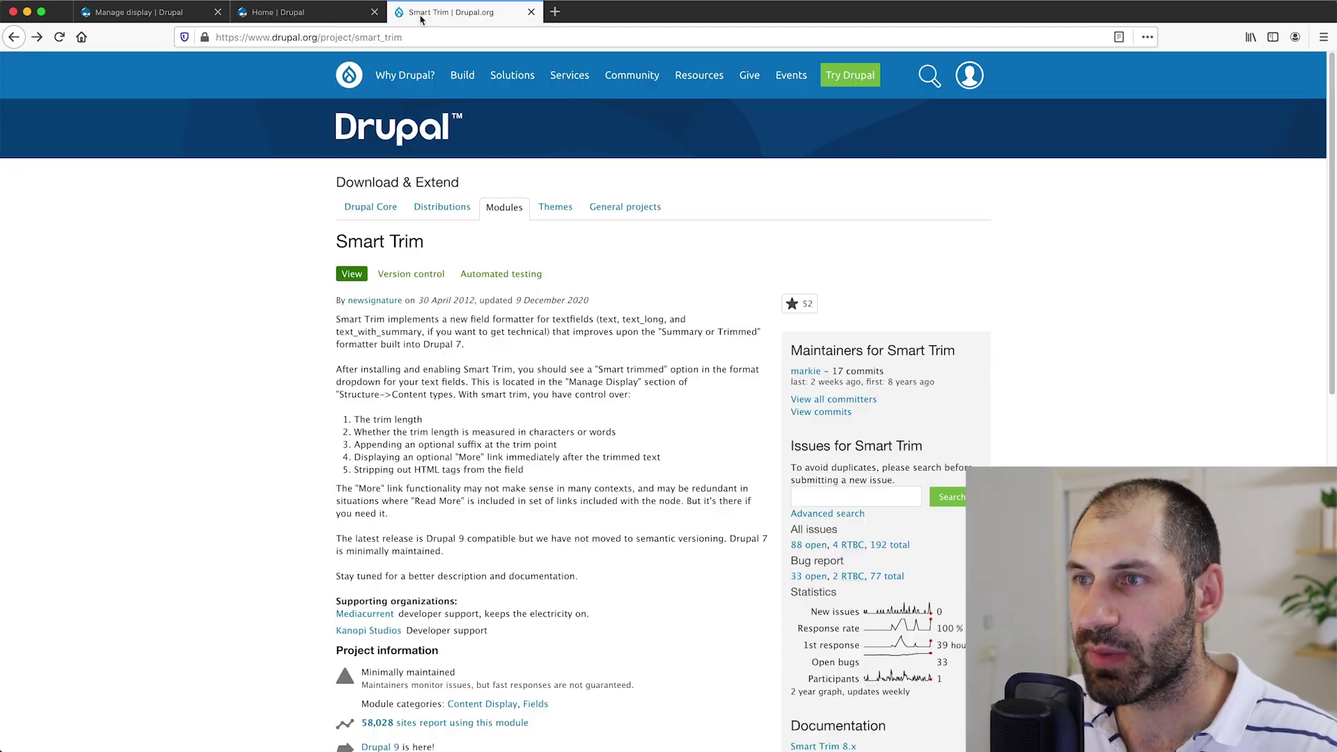
click(531, 12)
click(157, 18)
- Enable the more link in the Body field's Smart trimmed settings and review its link text and class
scroll(770, 390, down, 1)
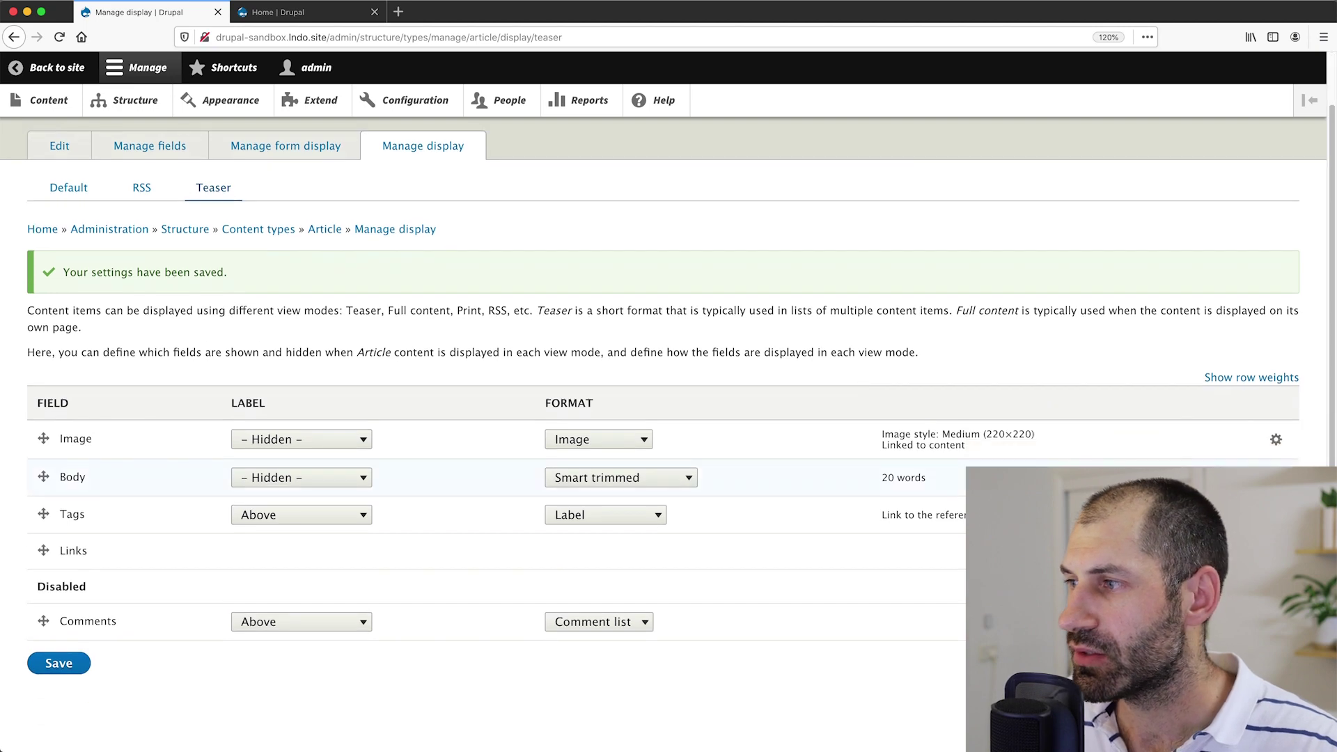
click(1276, 475)
scroll(446, 318, down, 3)
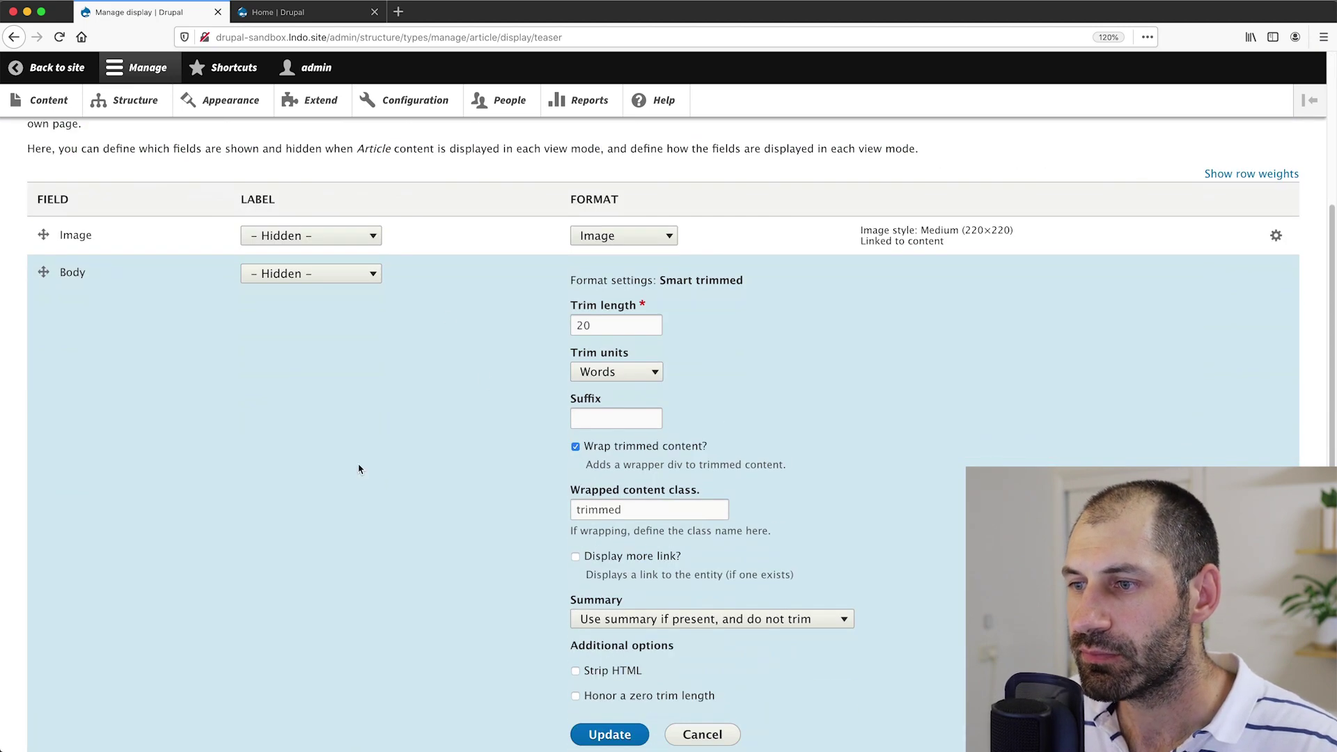
scroll(391, 456, down, 2)
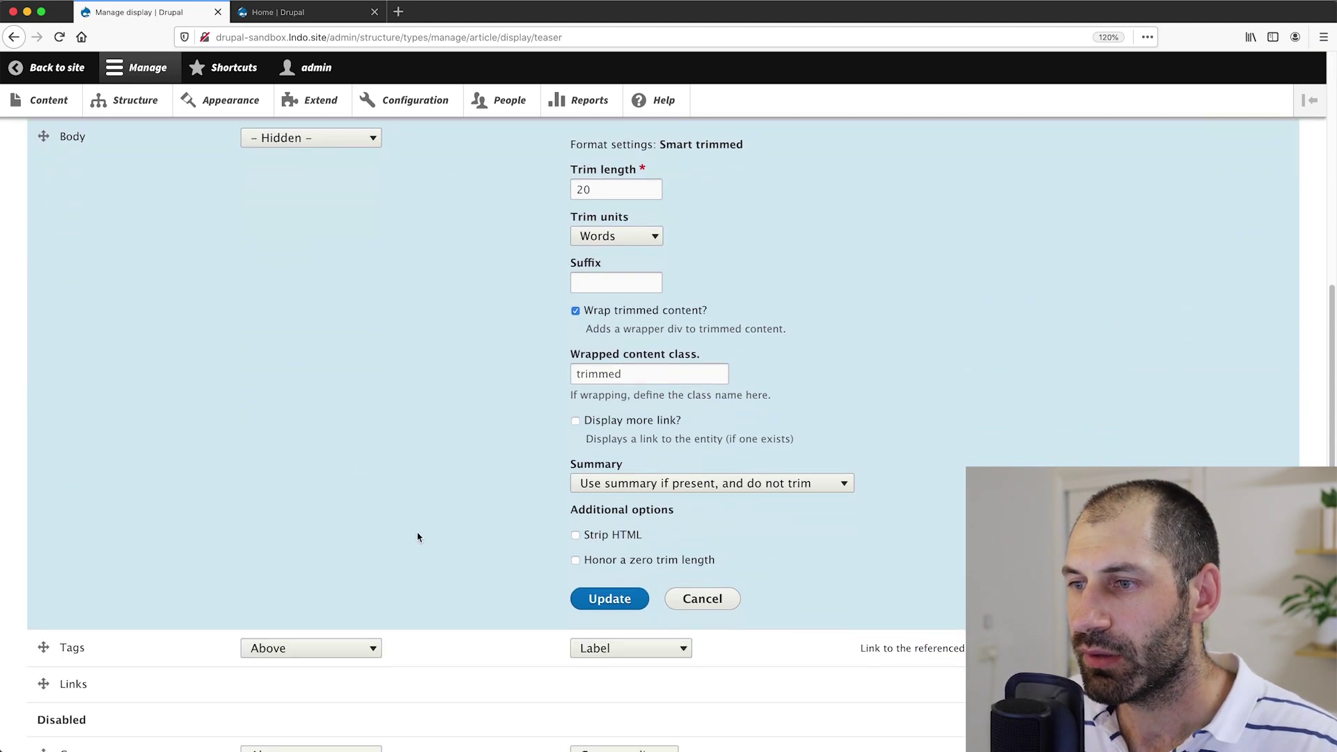
click(624, 423)
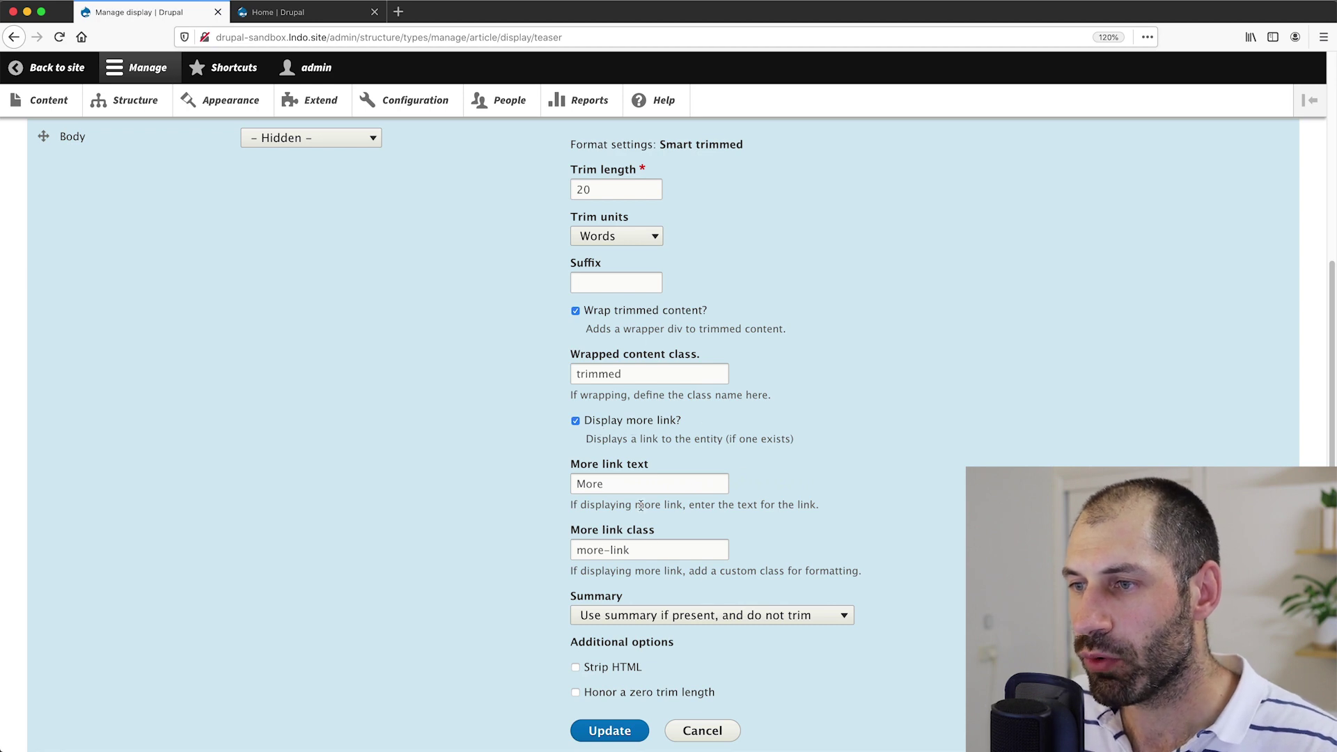
drag(614, 488, 571, 482)
click(616, 486)
click(650, 550)
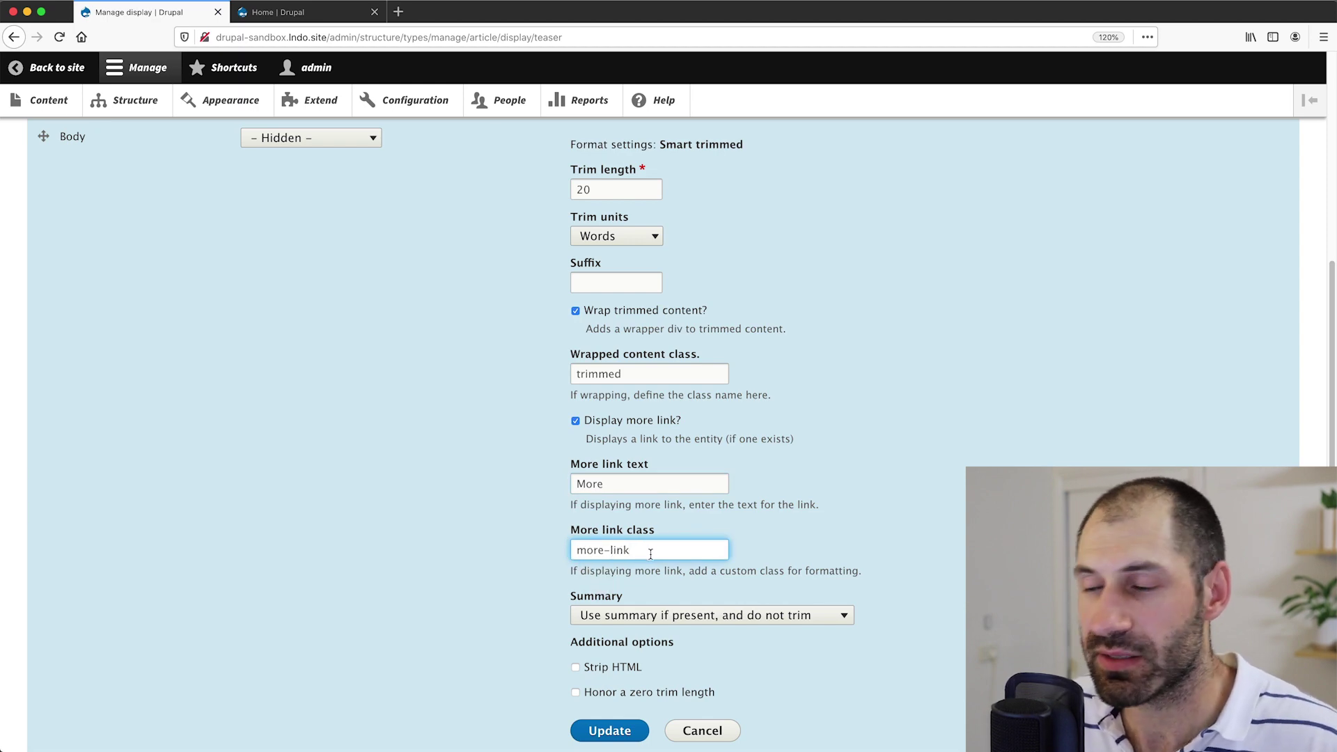
- Set the more link text to Read More and compare it with the teaser's existing links on the home page
click(627, 486)
key(super+Left)
text(Read)
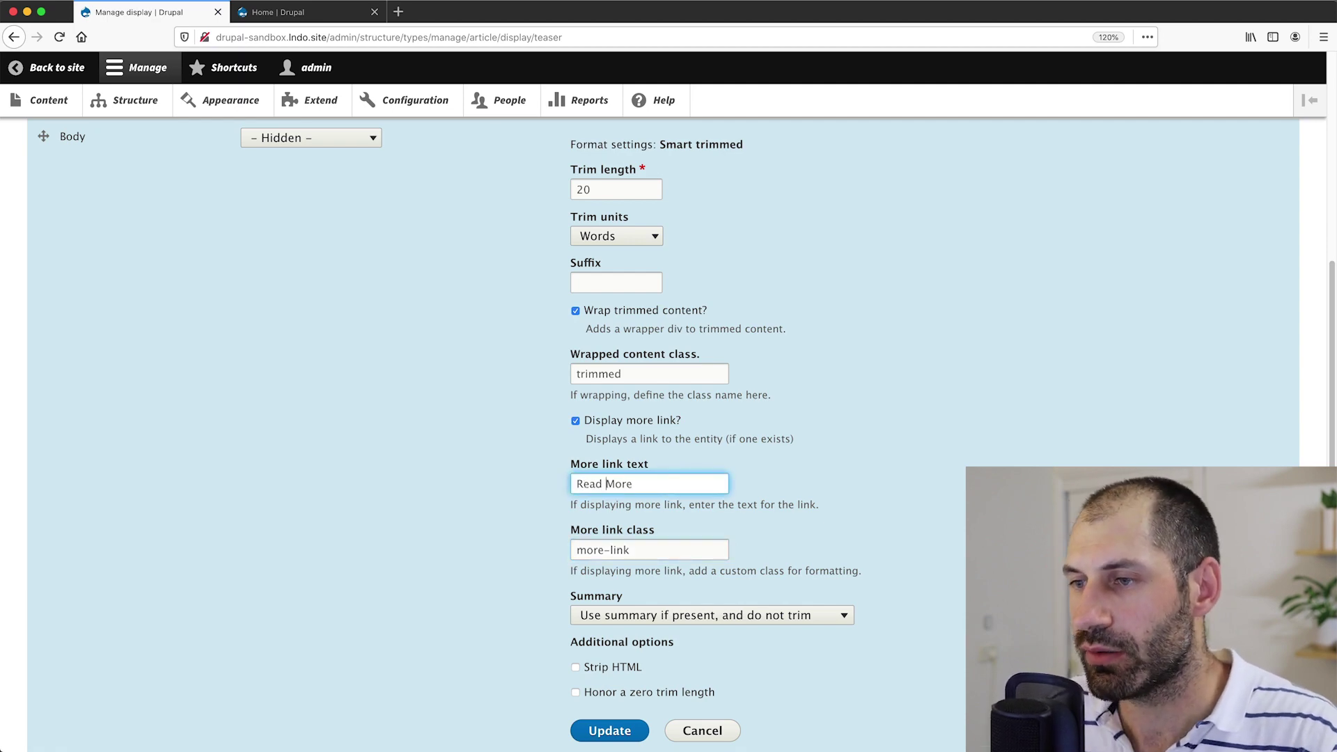
click(294, 12)
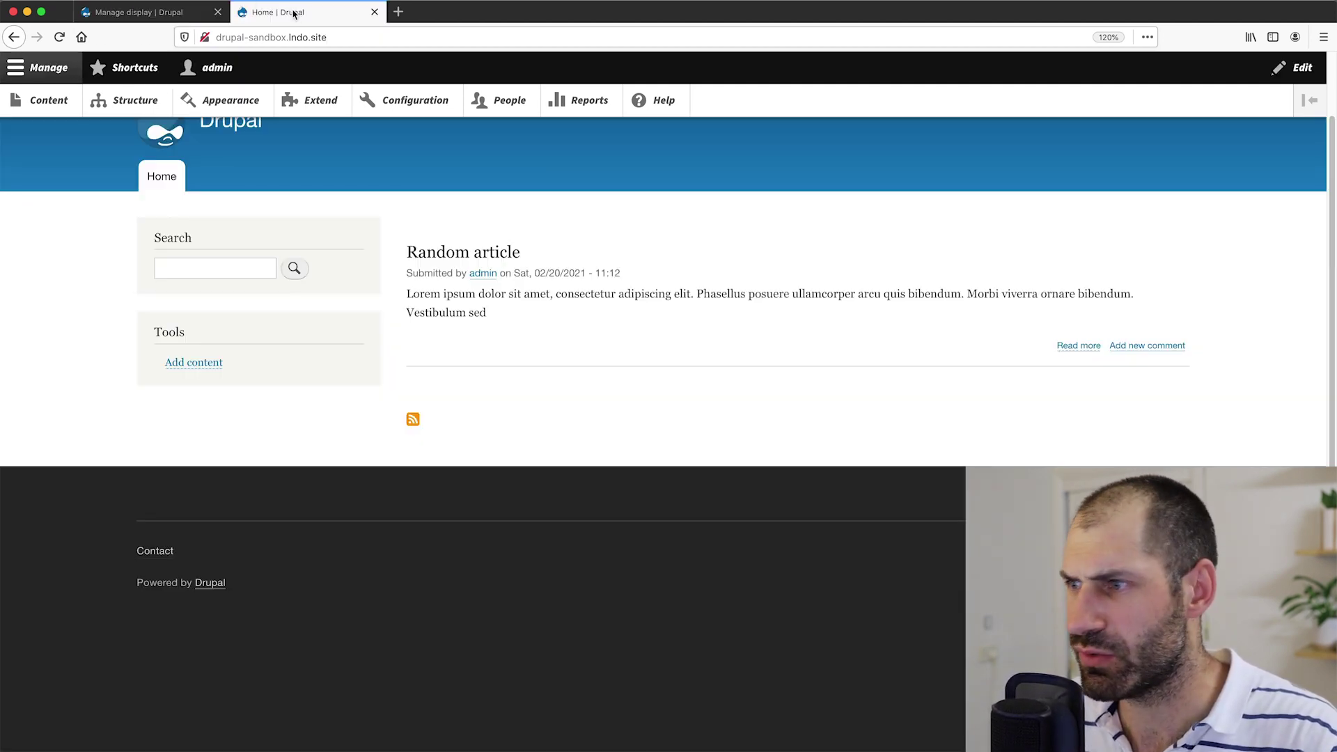
click(139, 11)
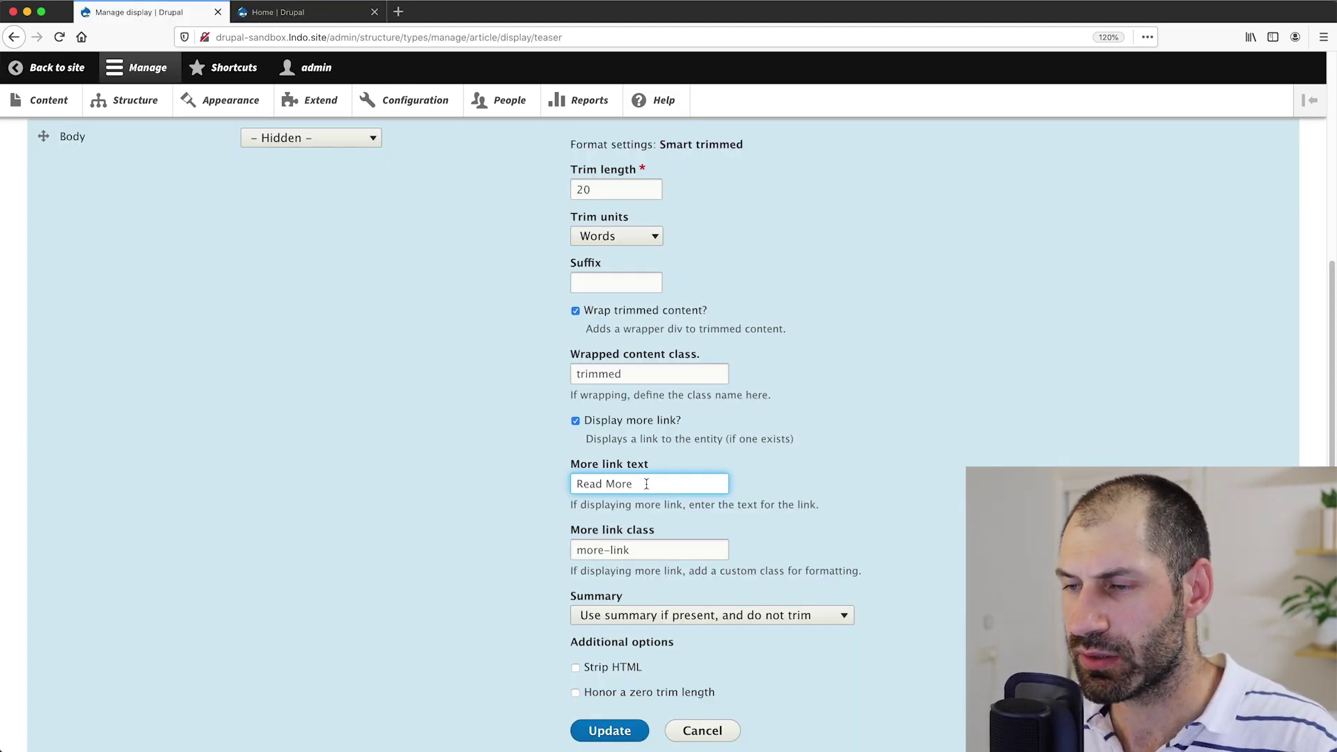
- Change the more link text to Smart Read More, apply the format settings and save the Teaser display
key(super+Left)
text(Smart)
scroll(599, 669, down, 2)
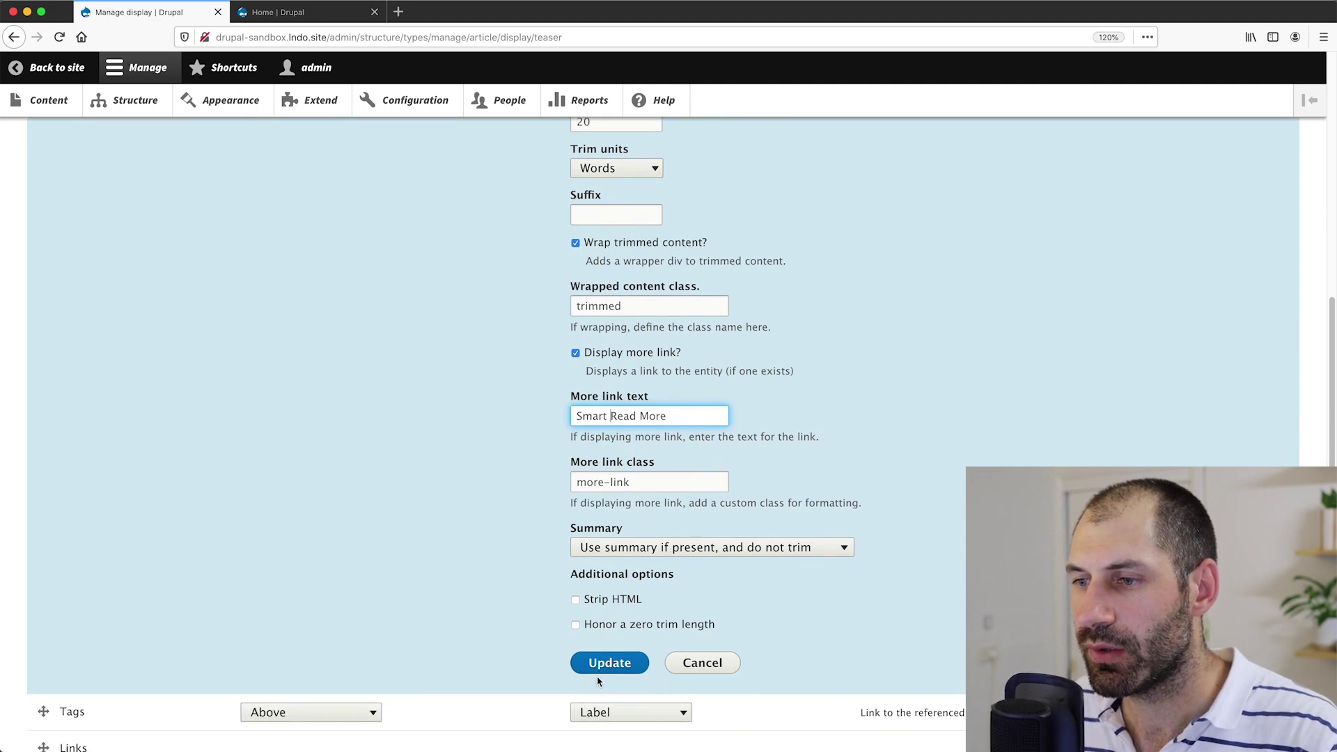
click(605, 664)
click(59, 663)
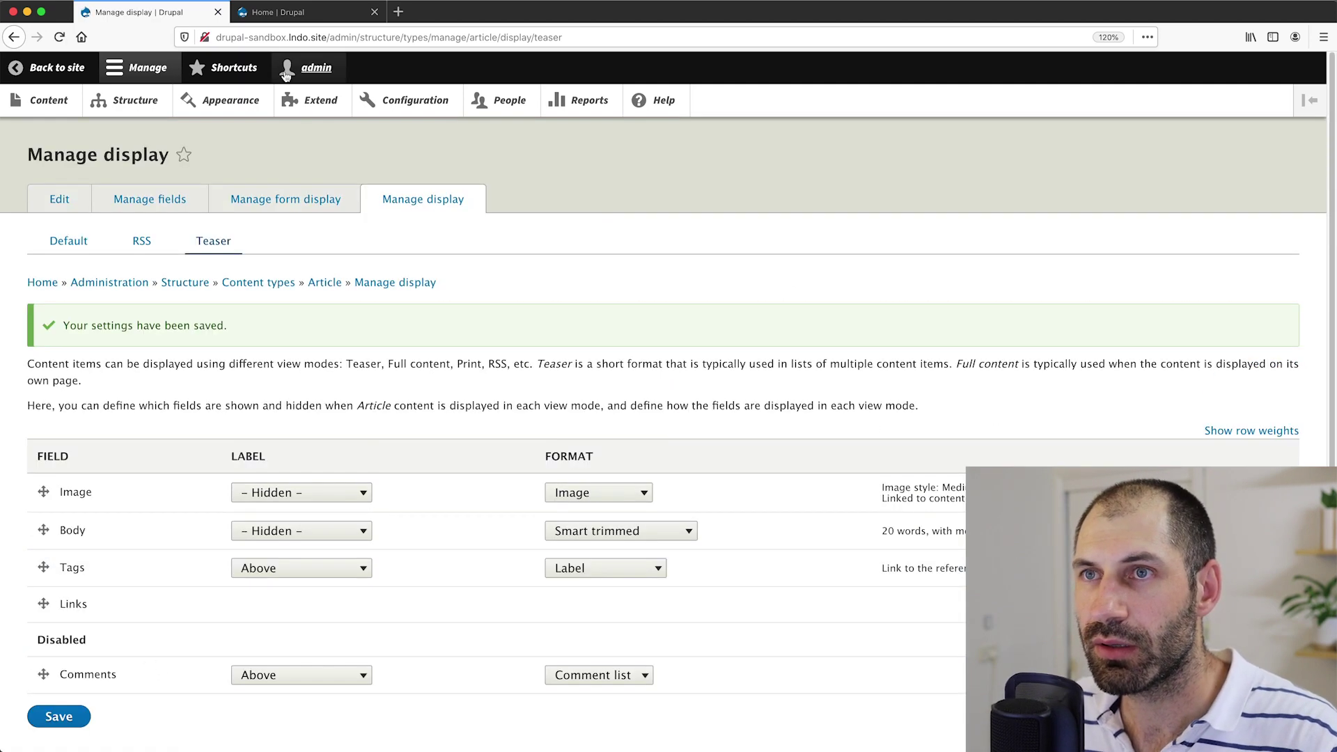
- Check the Smart Read More link on the home page, move the Links field to Disabled and save the Teaser display
click(293, 13)
key(super+r)
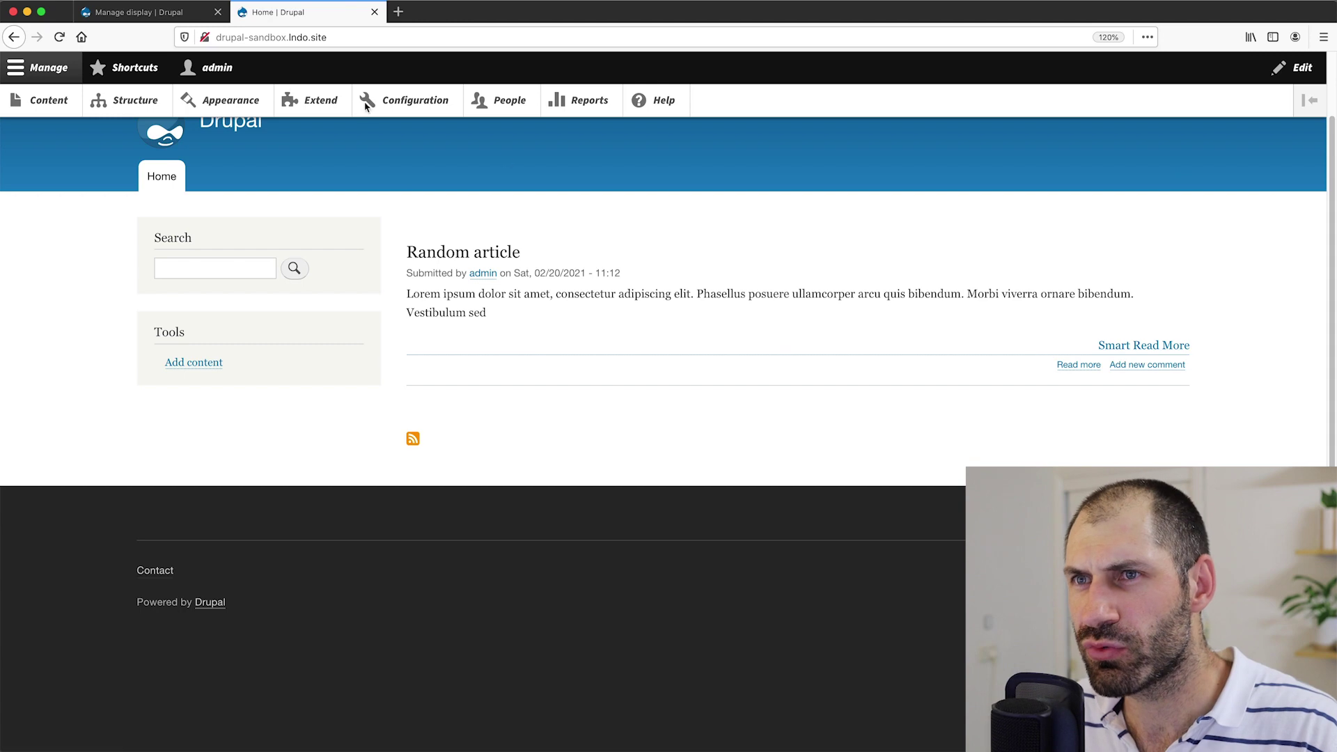
click(167, 12)
scroll(368, 242, down, 1)
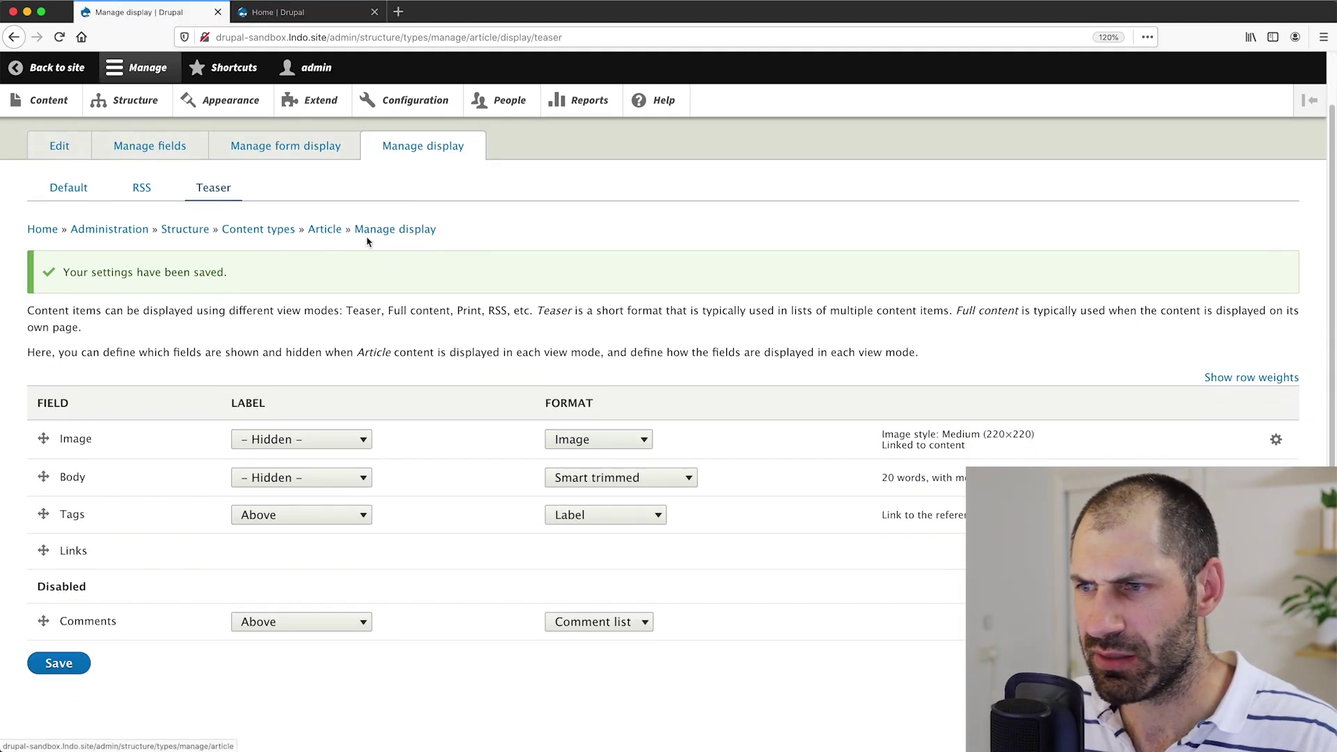
drag(43, 550, 59, 688)
click(59, 663)
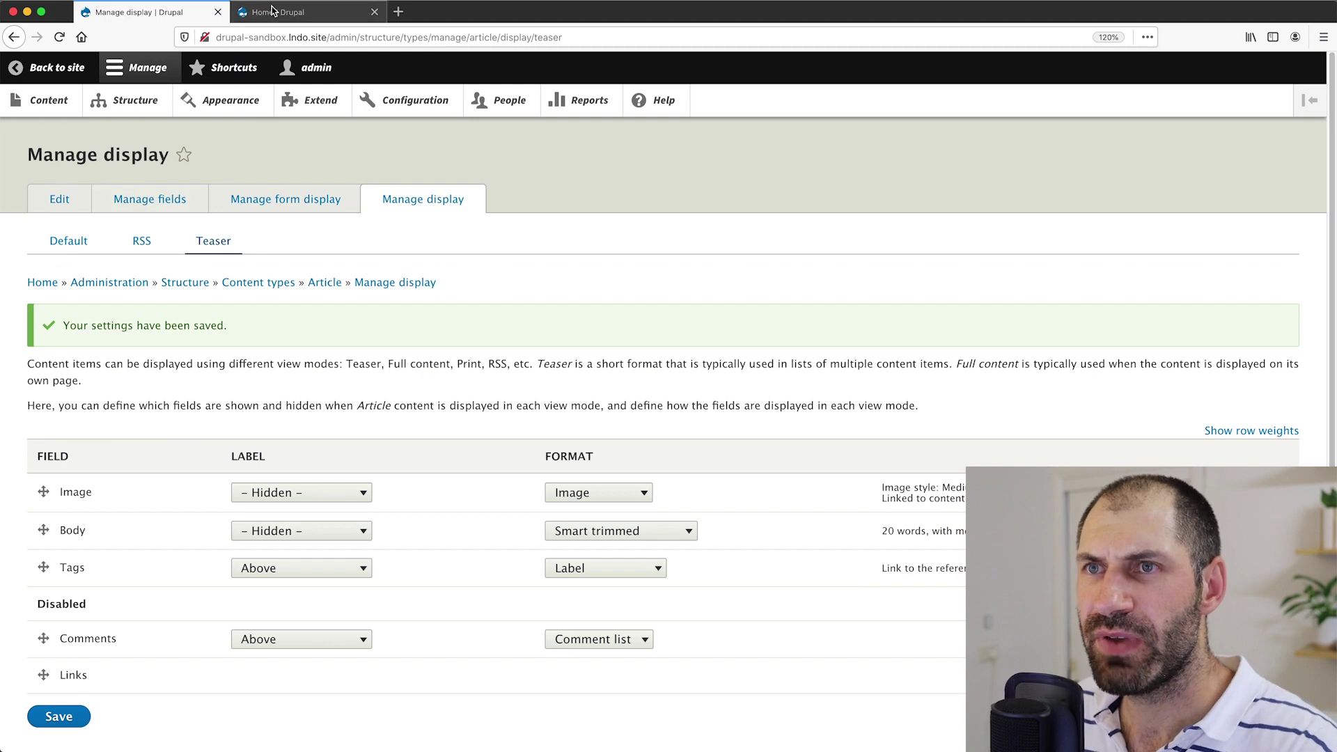
- Reload the home page and check the article teaser with the Links field disabled
click(272, 10)
click(282, 37)
key(Return)
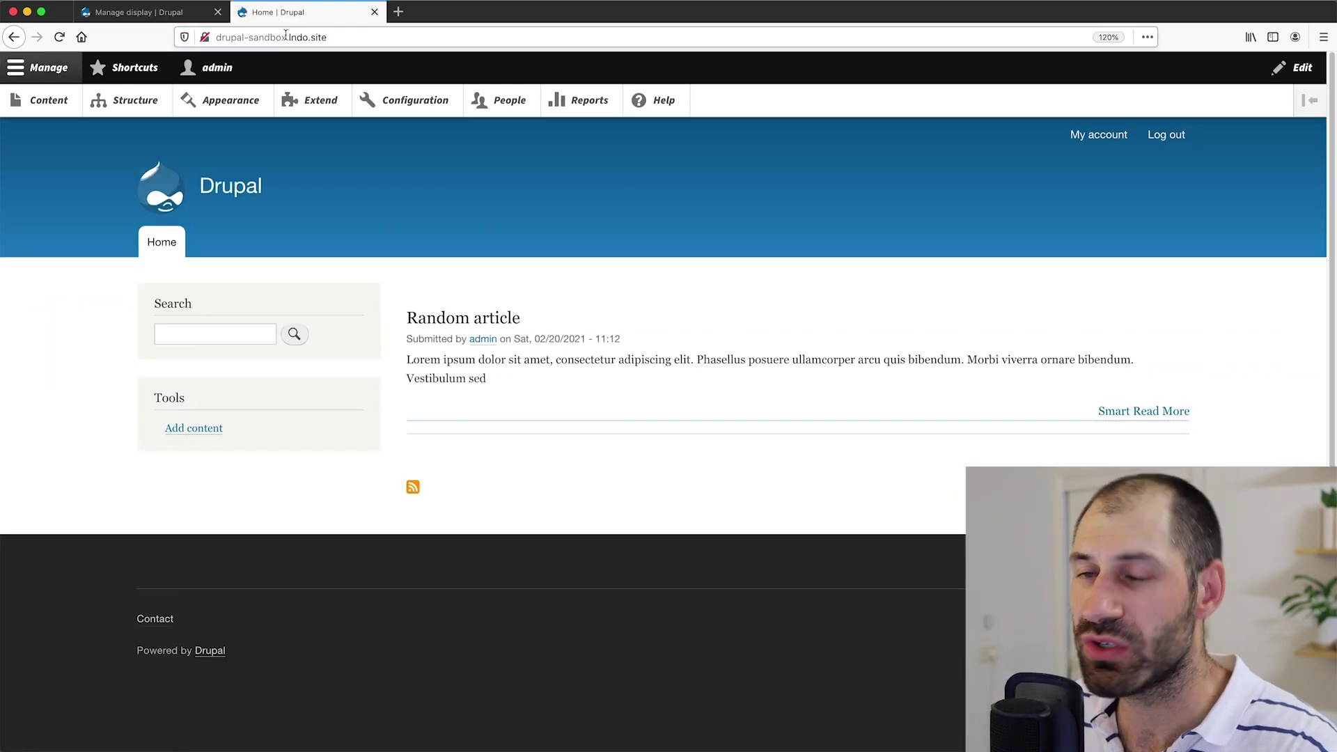
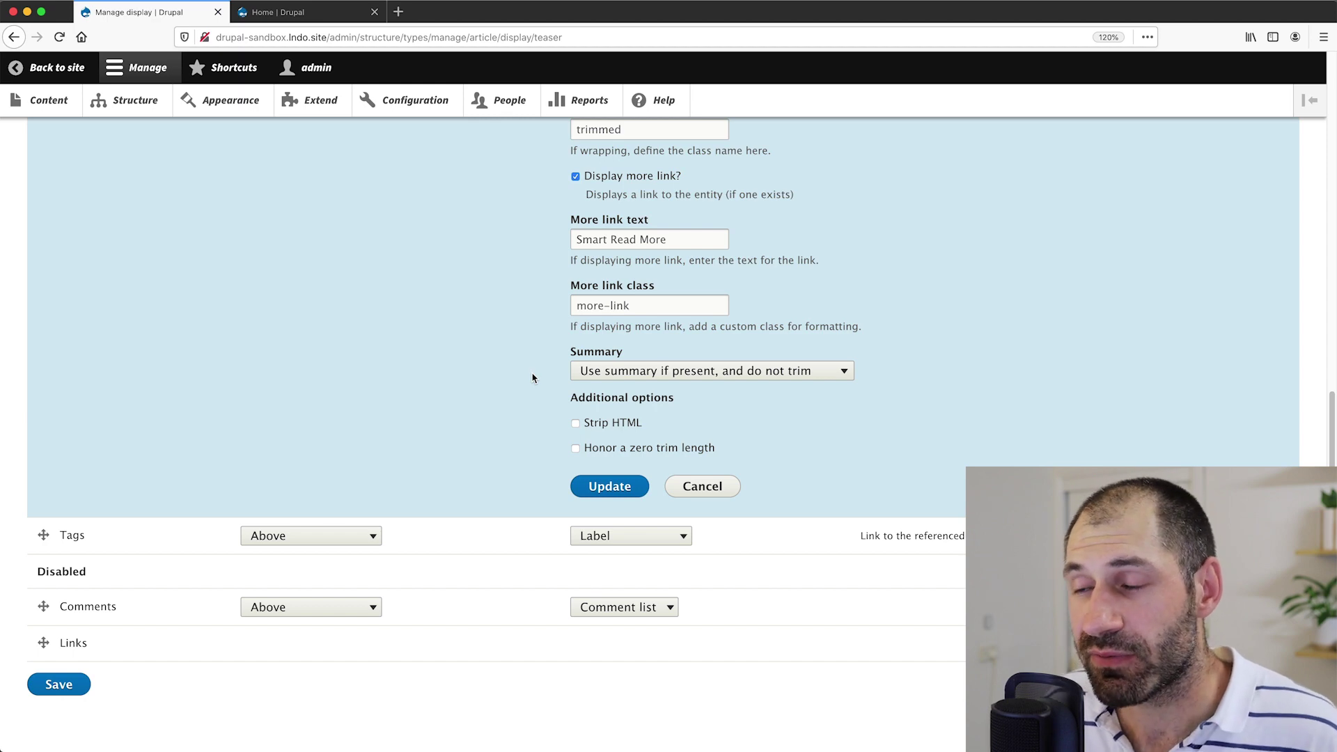
- Open Random article for editing from the content list in a new tab and show its Summary field
scroll(533, 378, up, 1)
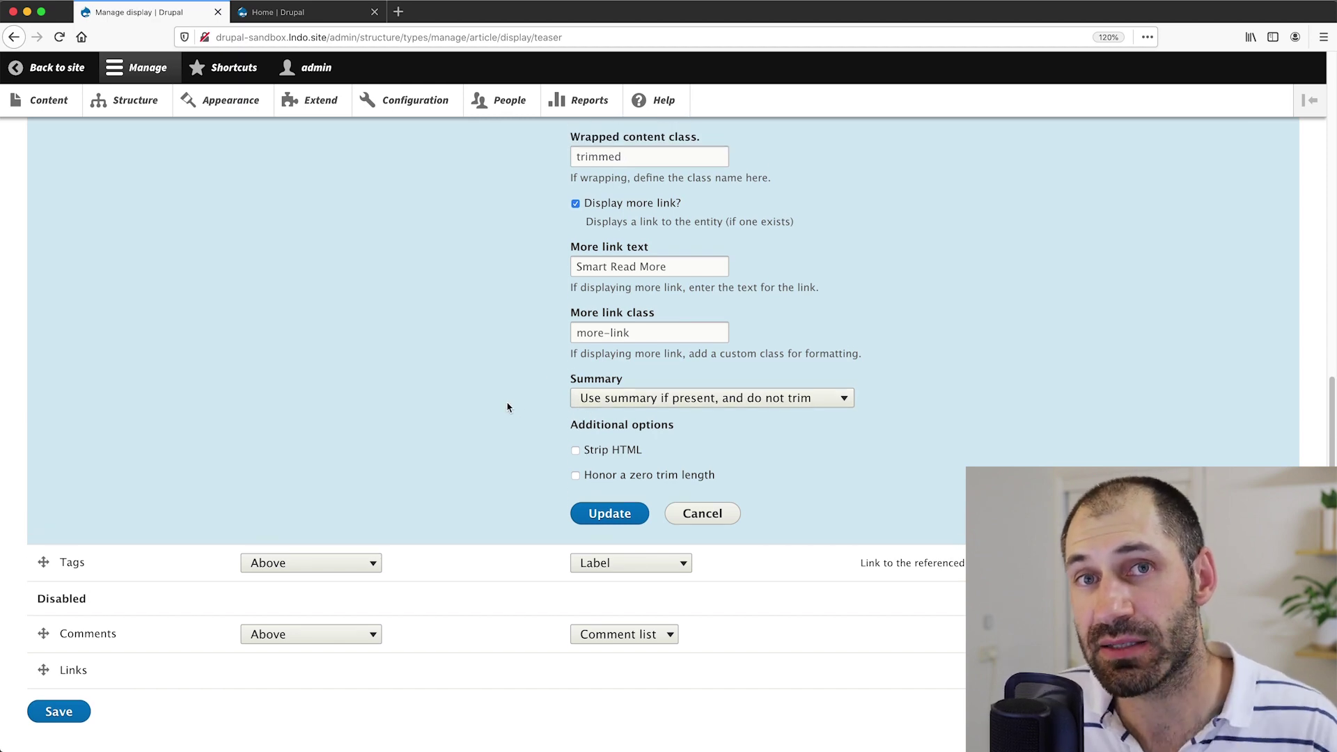
scroll(504, 405, up, 5)
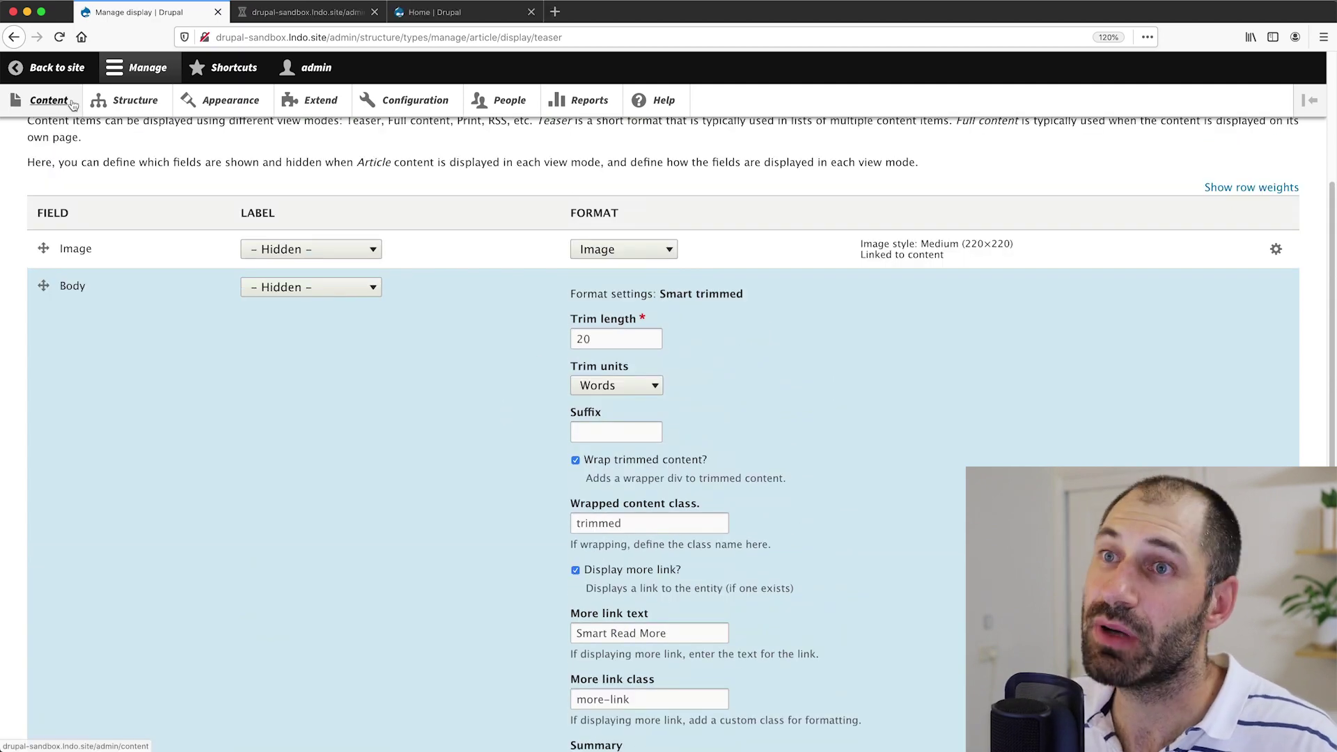
middle_click(49, 100)
click(334, 12)
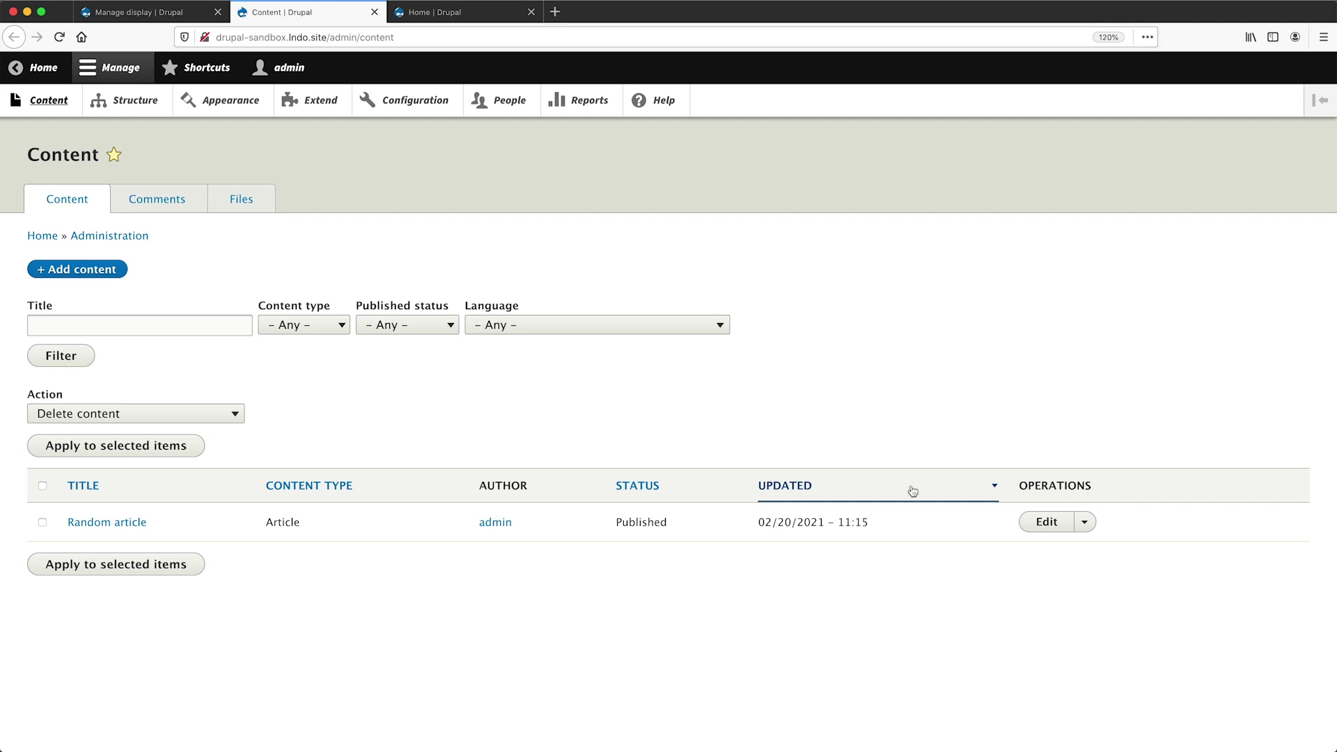
click(1045, 522)
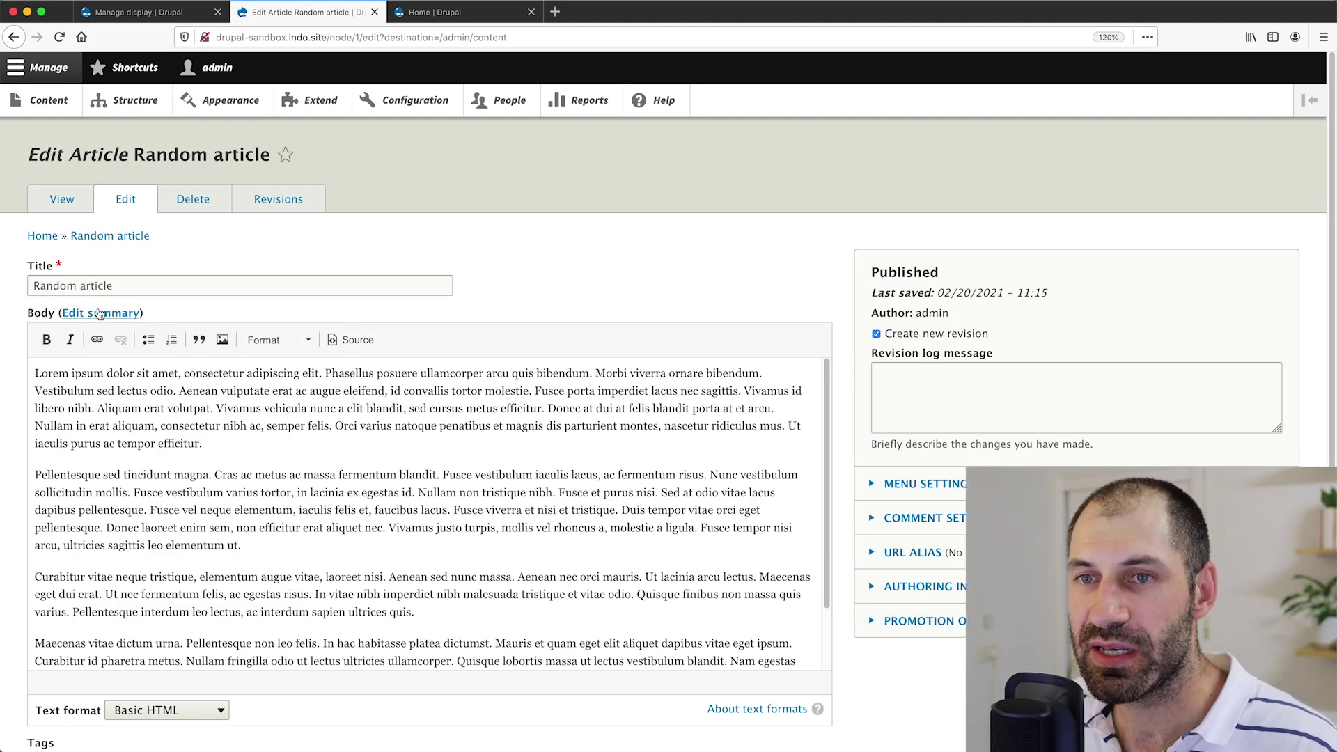
click(96, 314)
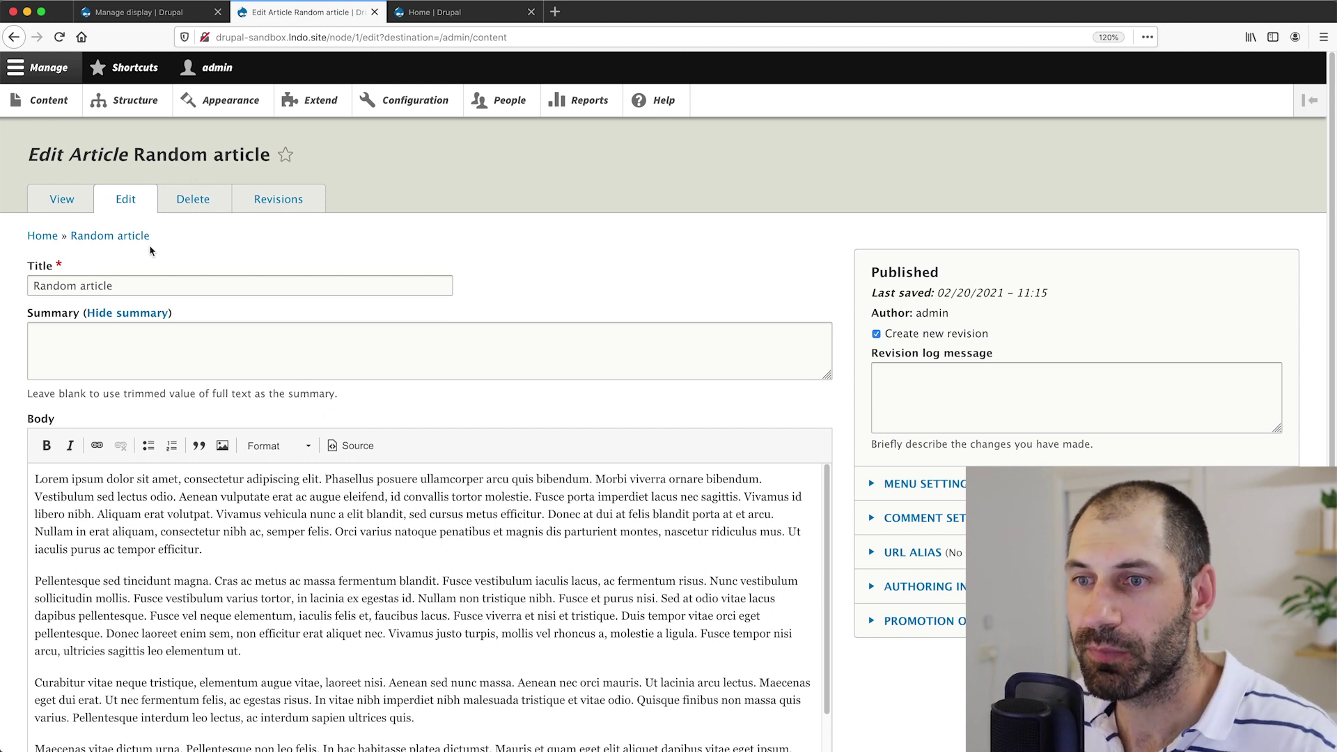
- Review the Summary choices in the Body field's Smart trimmed settings and compare them with the article's Summary field
click(173, 16)
scroll(494, 430, down, 6)
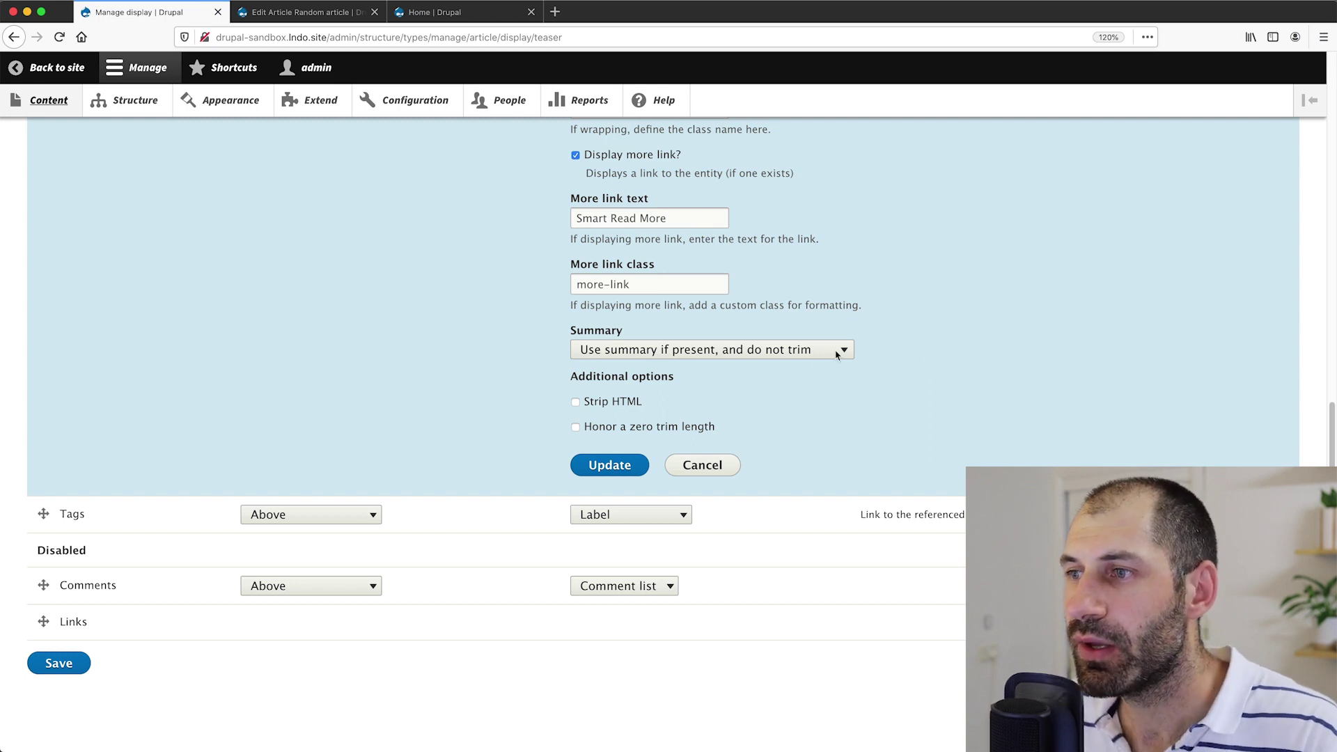
click(784, 353)
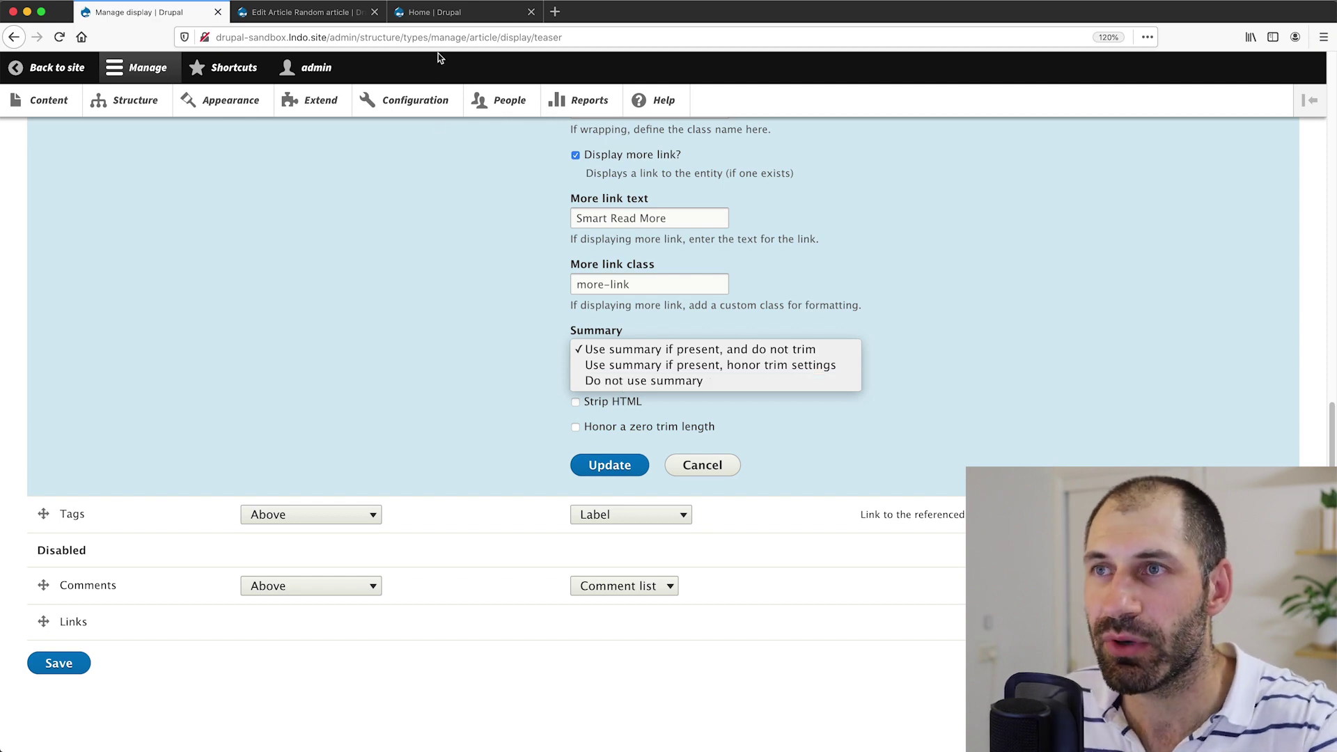
click(315, 15)
click(314, 15)
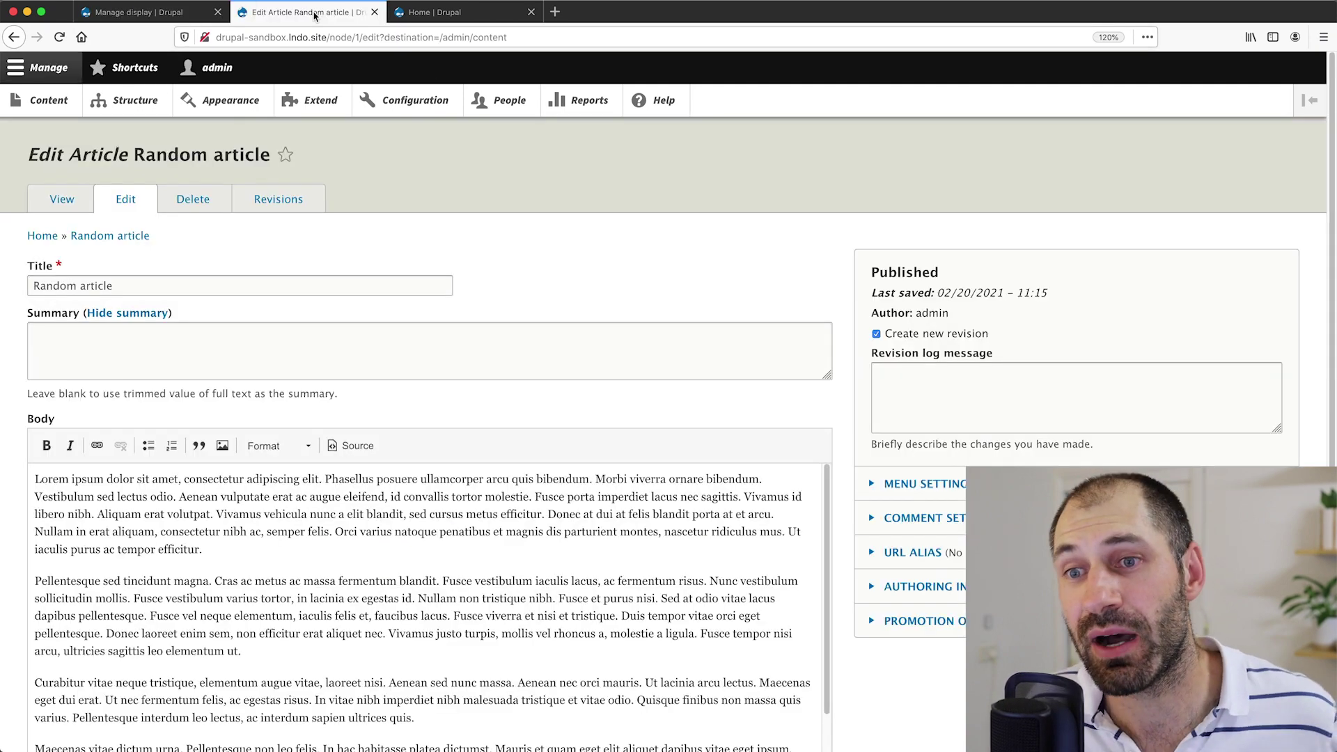
click(104, 362)
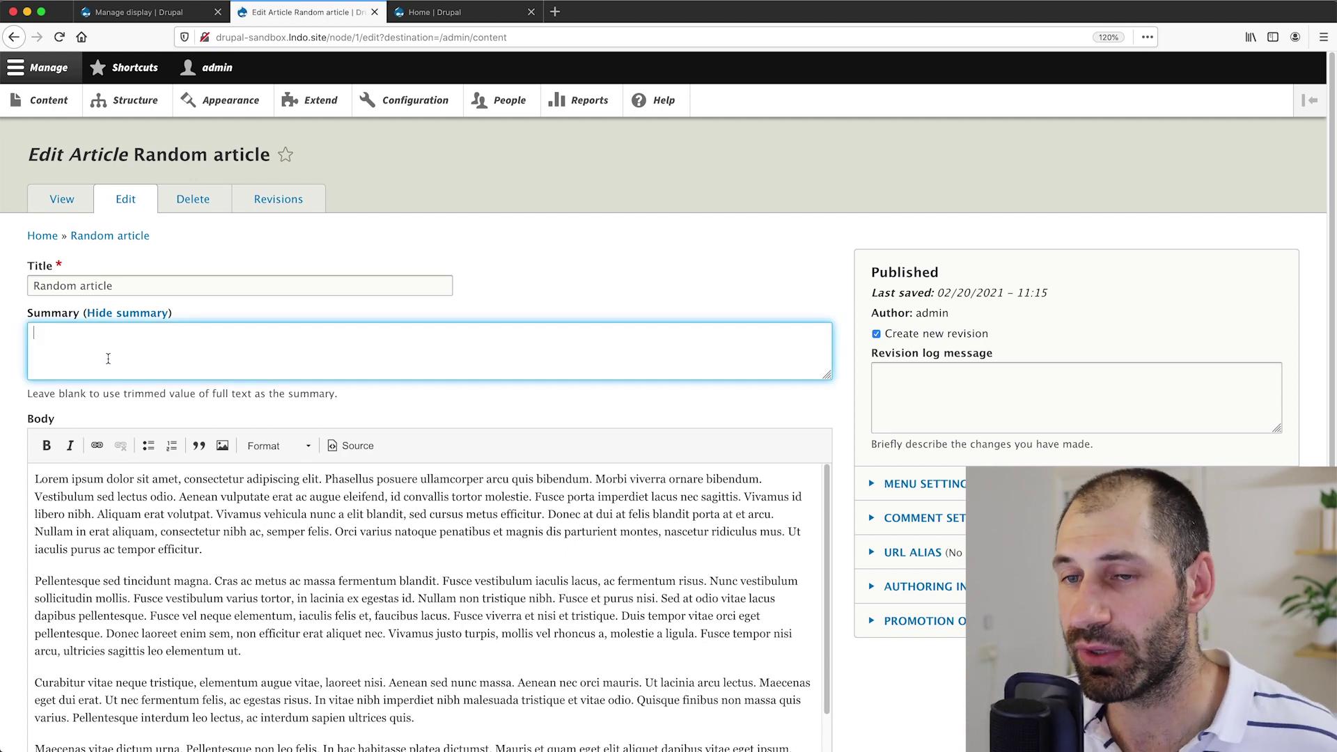
- Keep the Summary setting on Use summary if present, and do not trim, enable Strip HTML and save the Teaser display
click(167, 16)
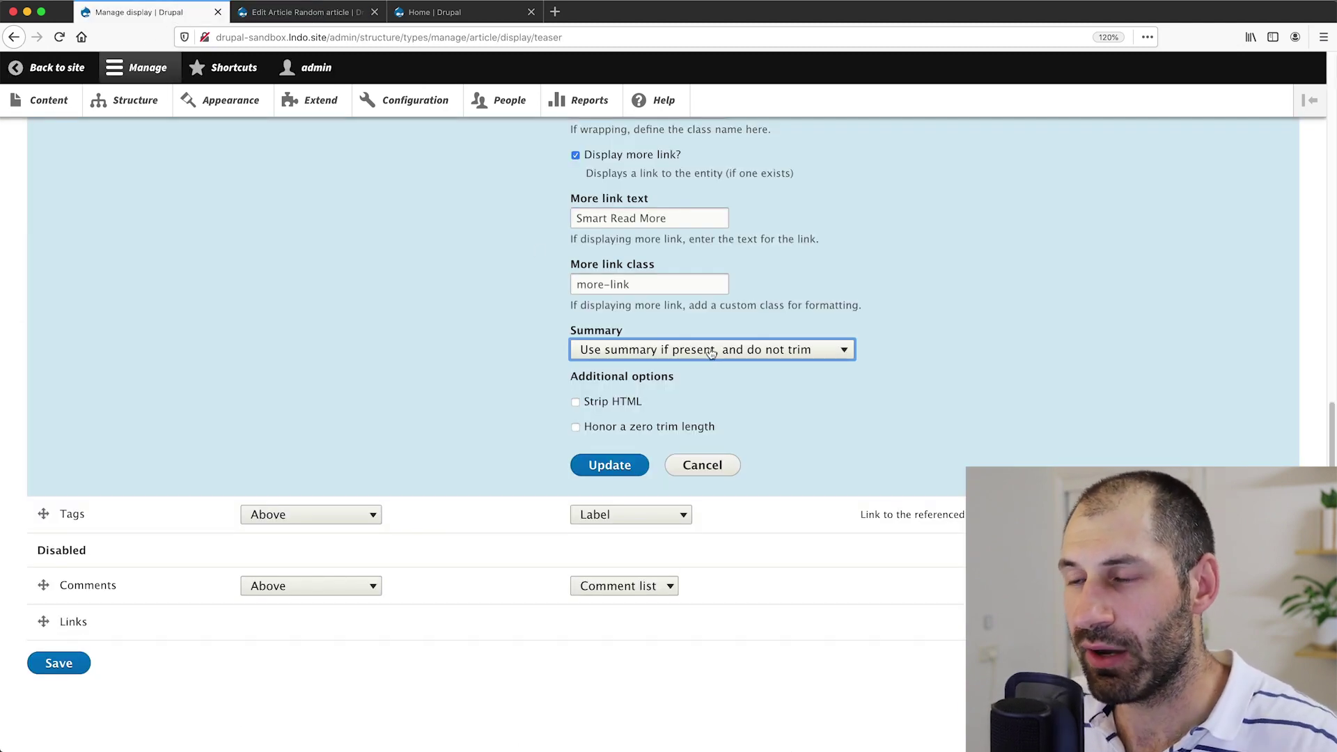
click(712, 352)
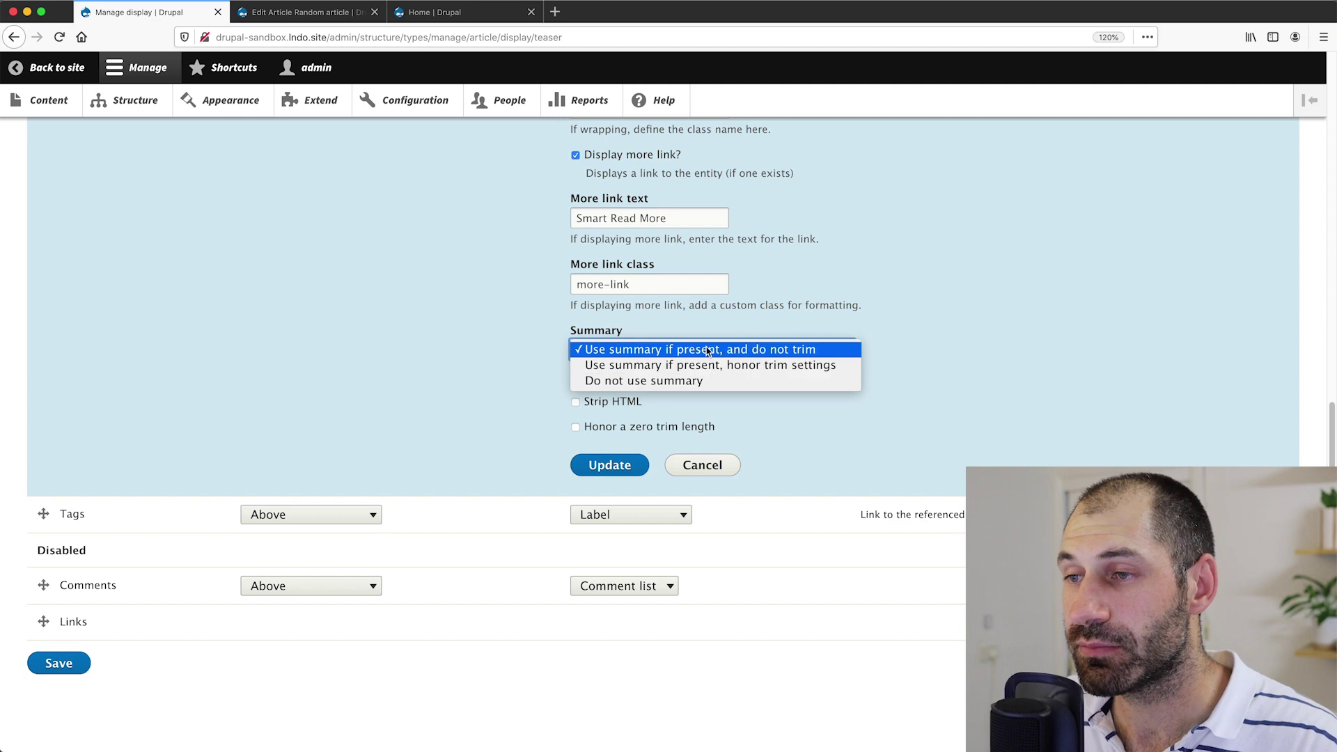
click(473, 367)
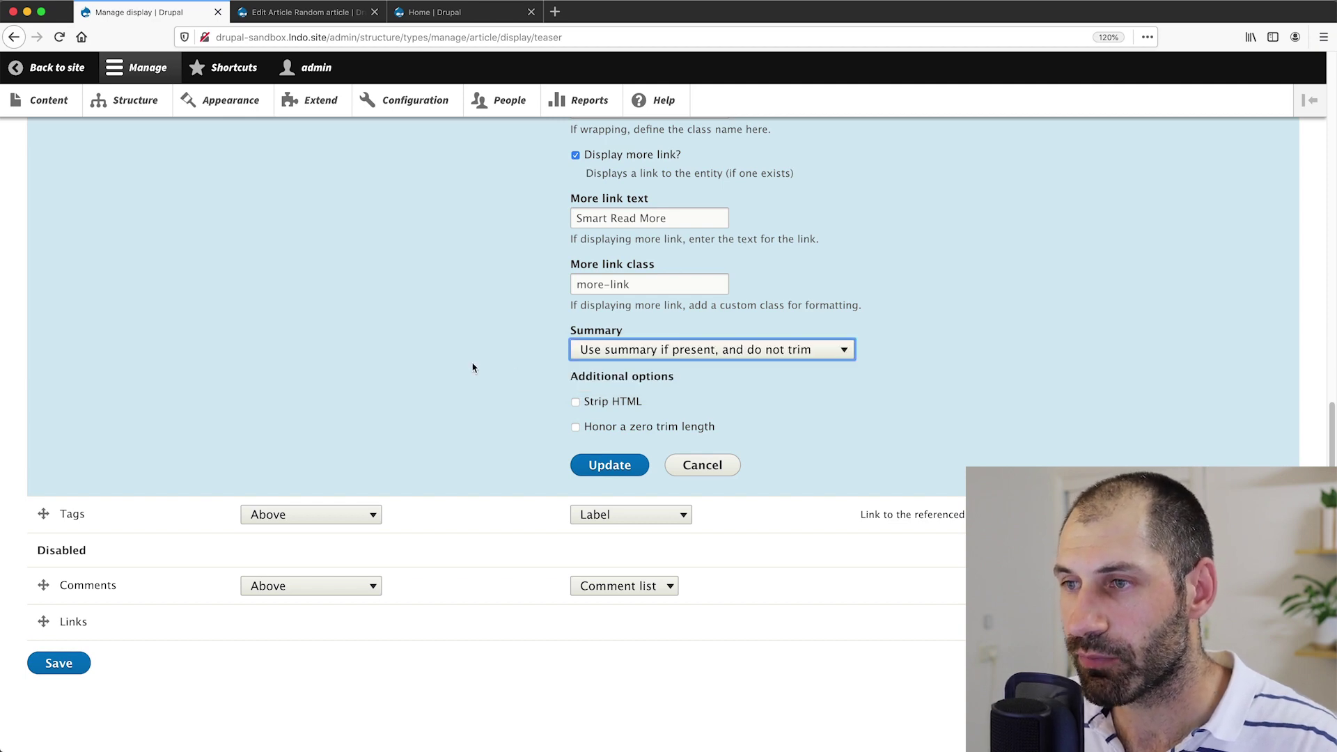
click(608, 405)
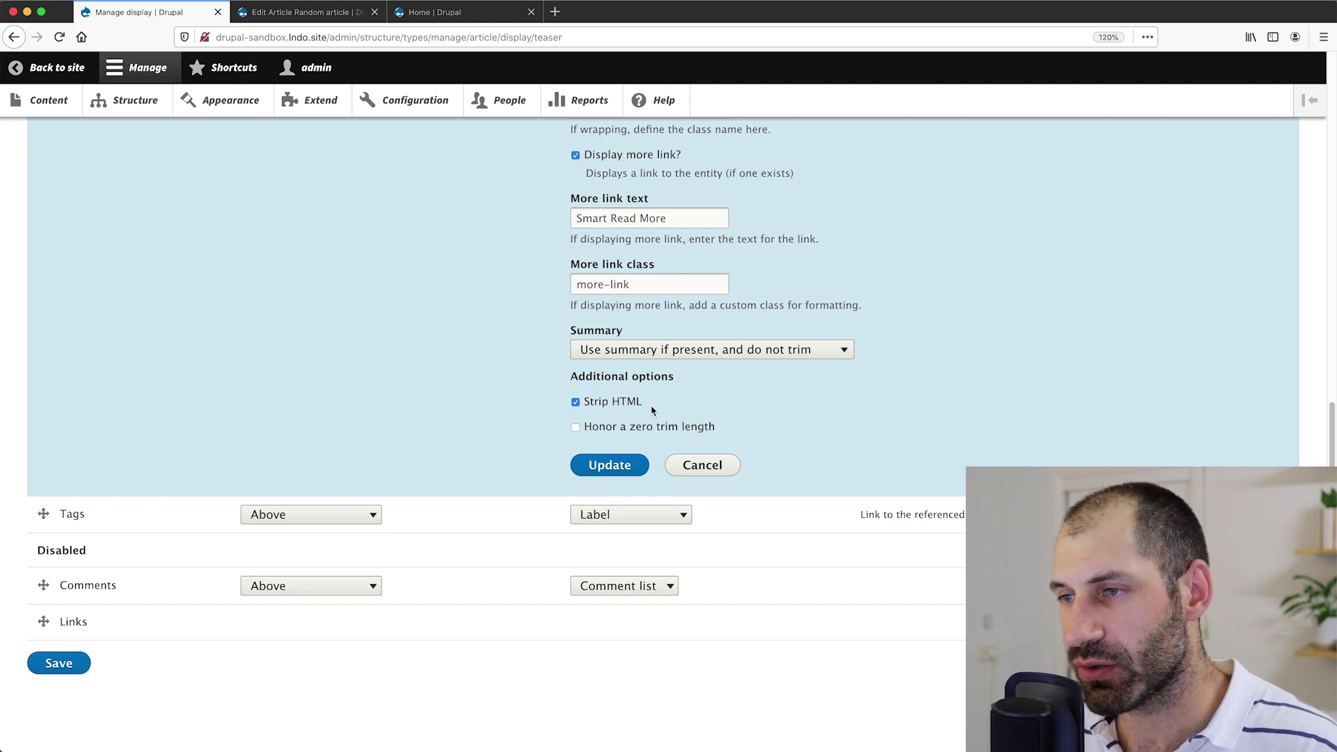
click(617, 471)
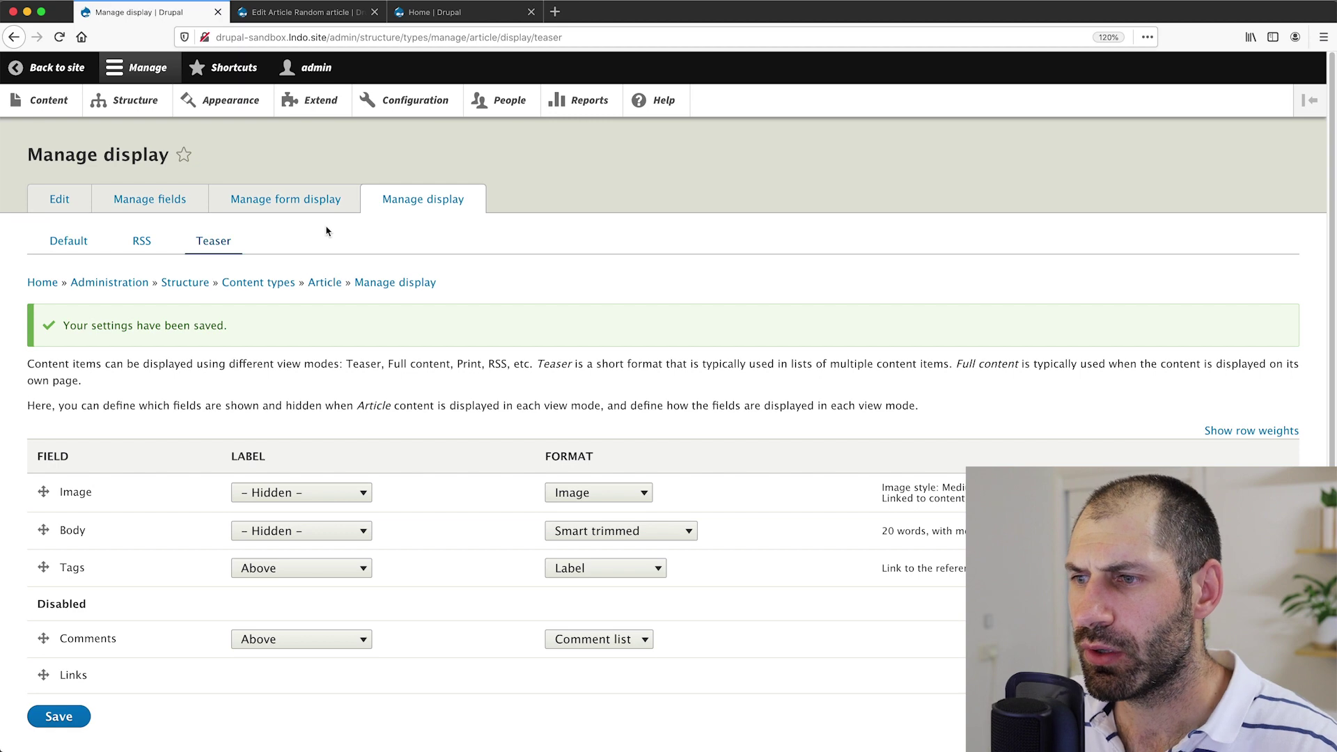
- Italicize "consectetur" and make "amet" bold in the Random article's body, then save the article
click(342, 12)
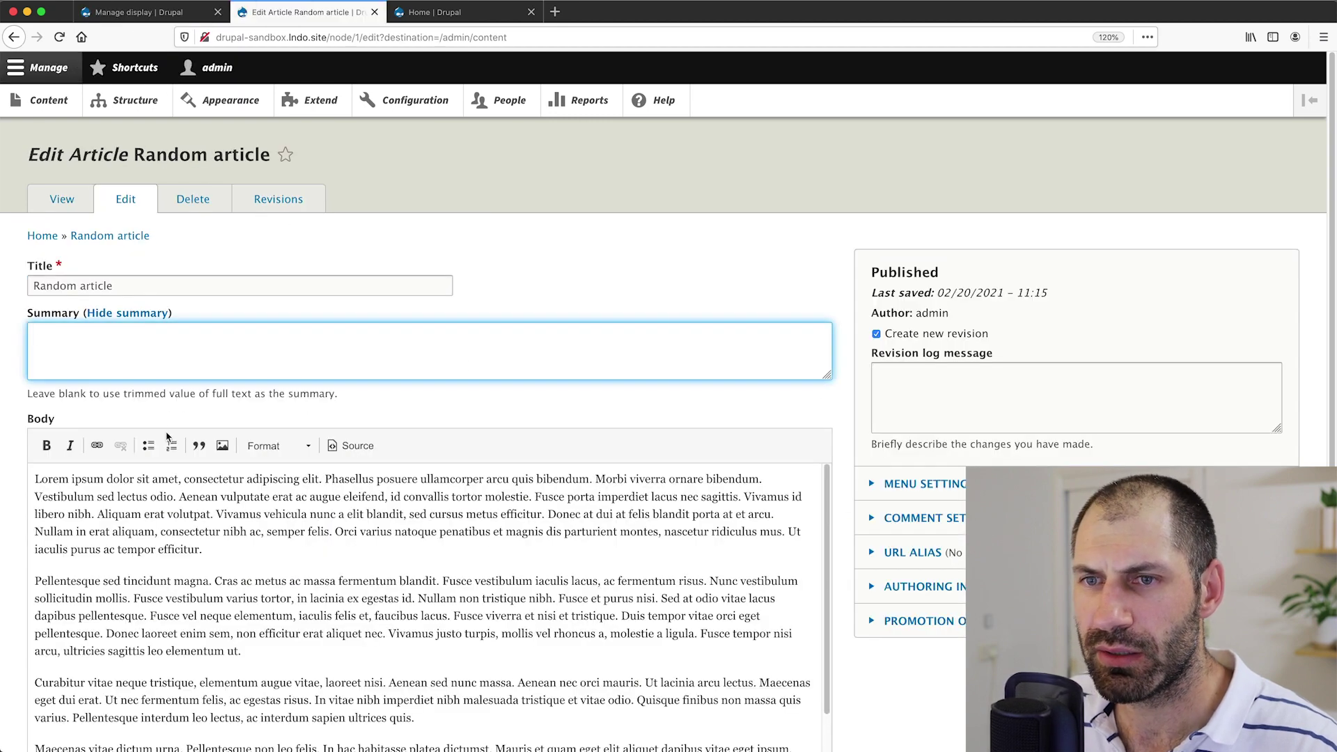
scroll(161, 422, down, 1)
click(127, 299)
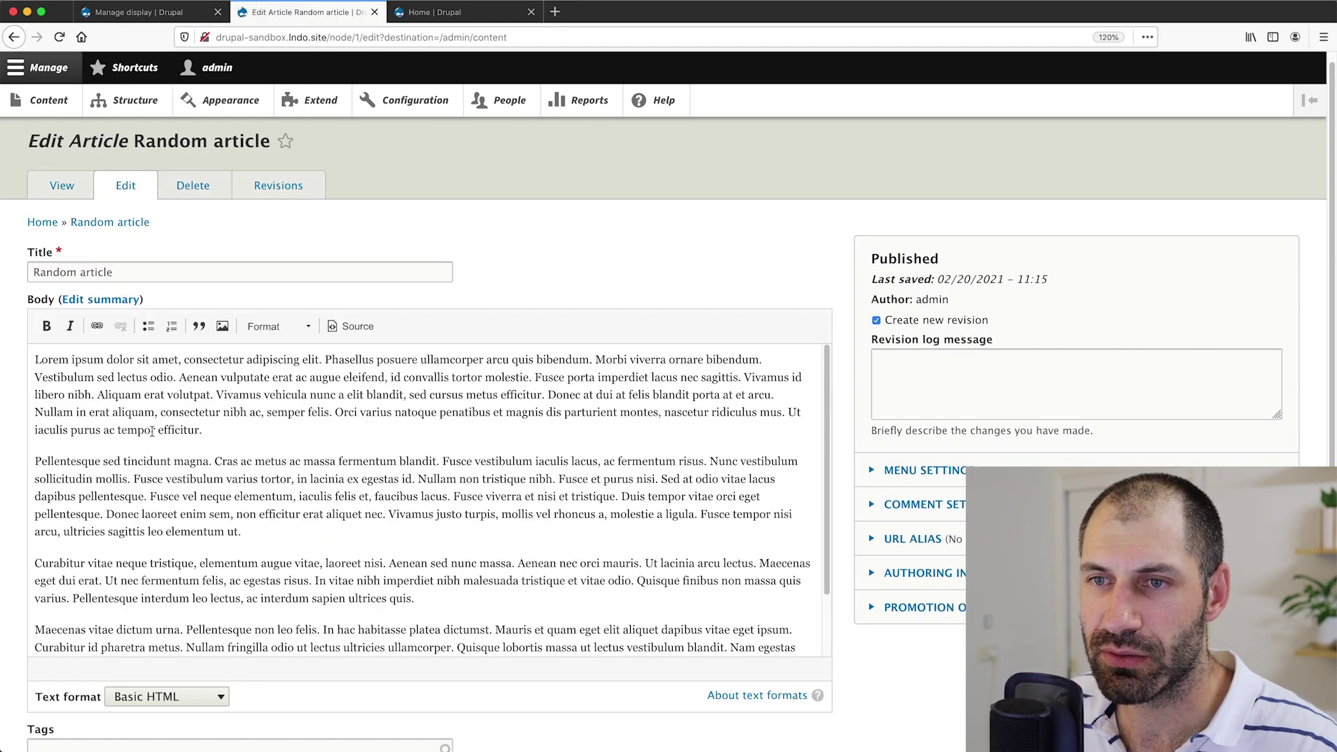
double_click(207, 360)
click(69, 326)
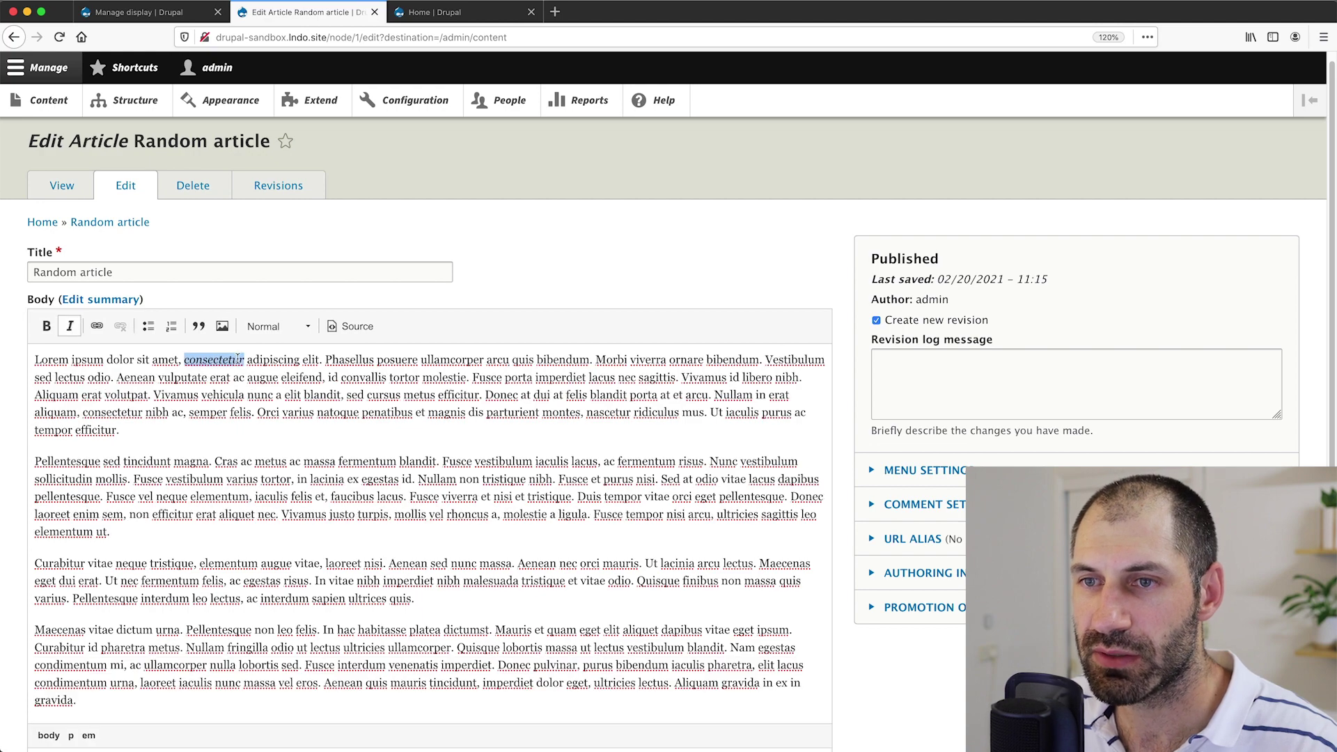
double_click(167, 360)
click(46, 326)
scroll(78, 714, down, 3)
scroll(78, 714, down, 3)
click(54, 684)
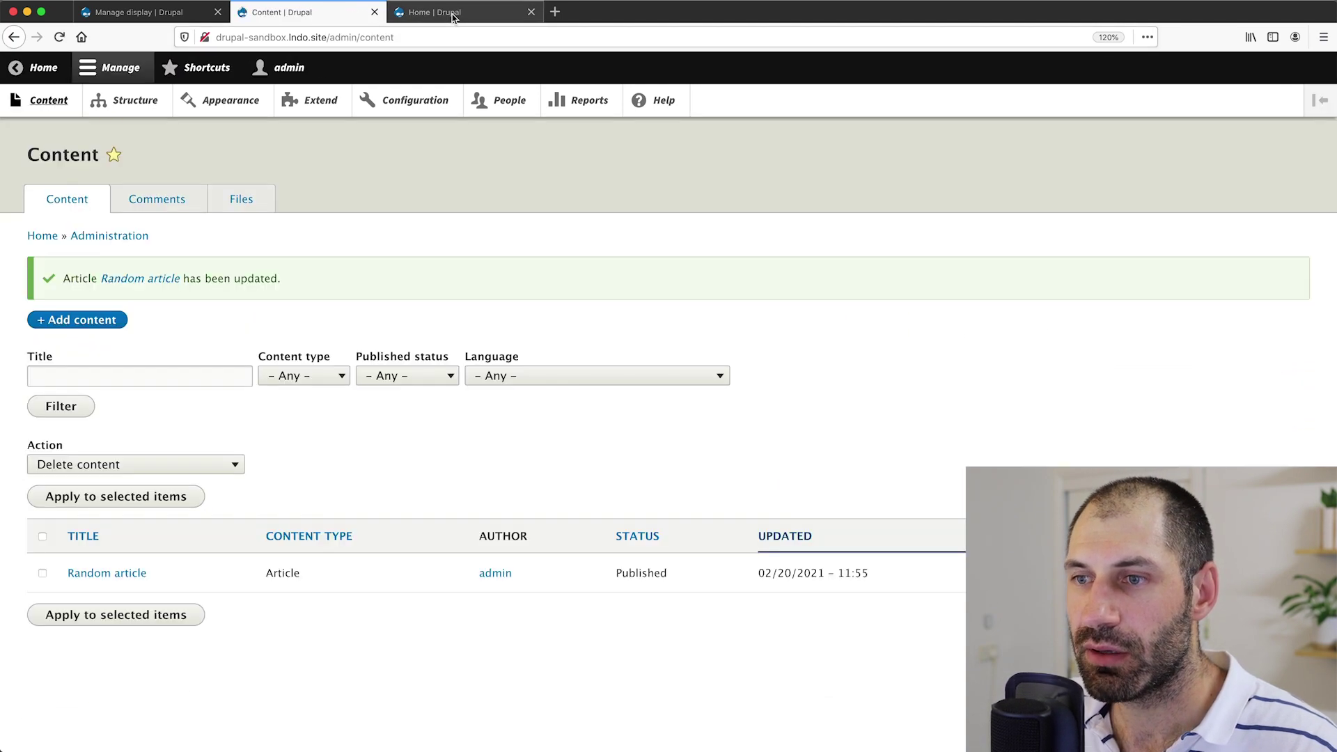
- Disable Strip HTML in the Body field's Smart trimmed settings, apply the change and save the Teaser display
key(ctrl+shift+Tab)
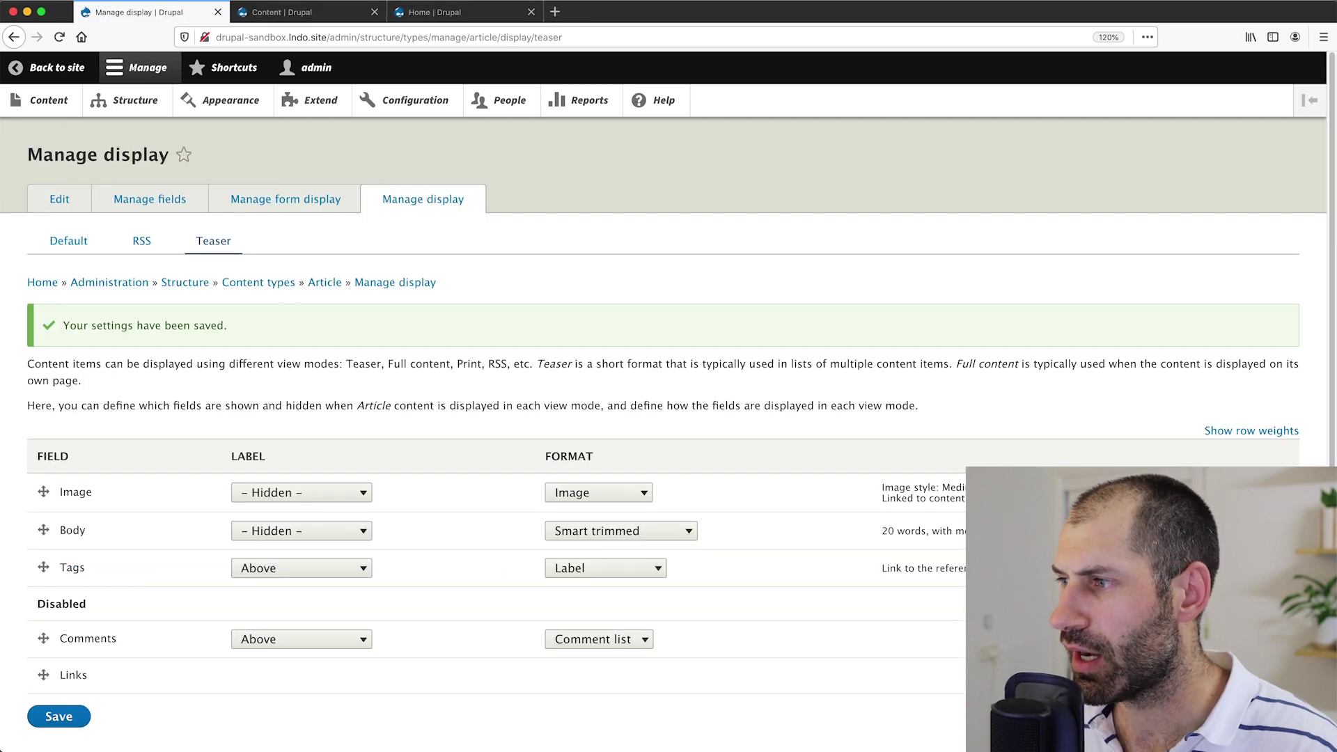
click(1276, 531)
scroll(635, 548, down, 5)
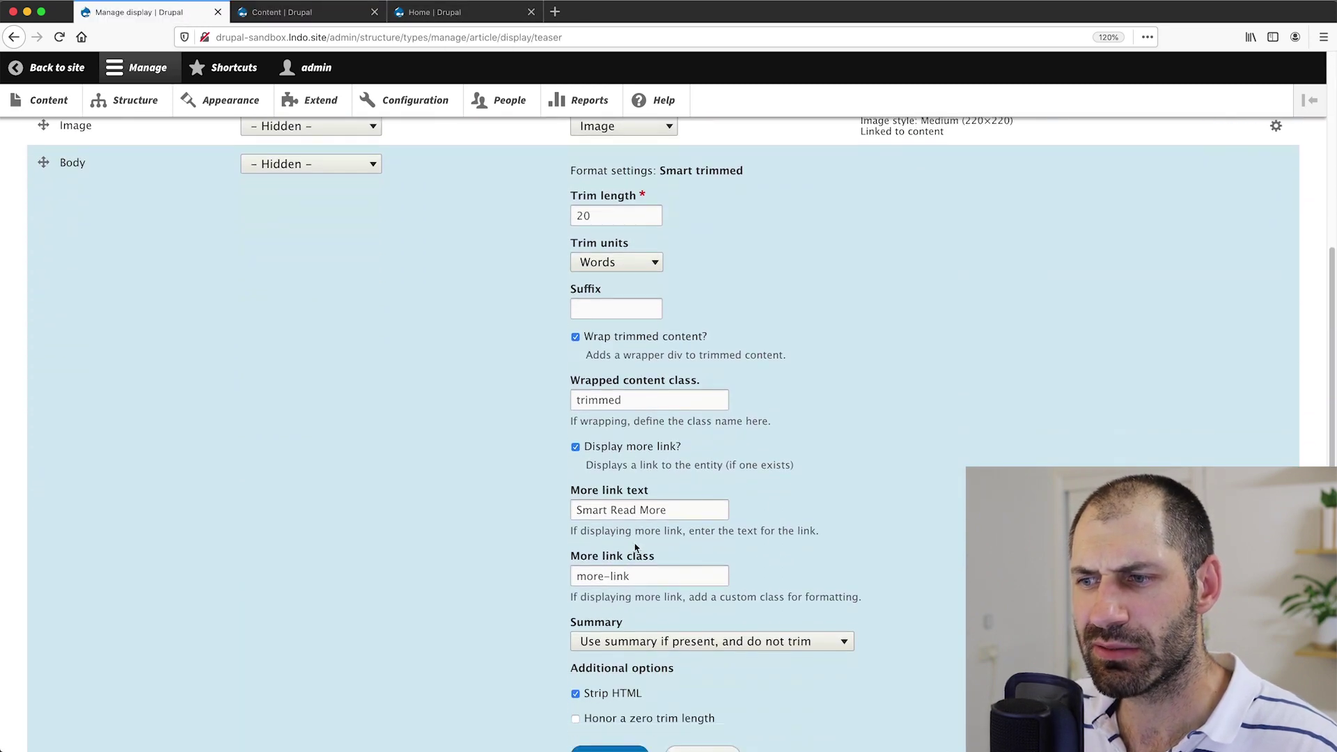
scroll(635, 548, down, 1)
click(604, 624)
click(627, 690)
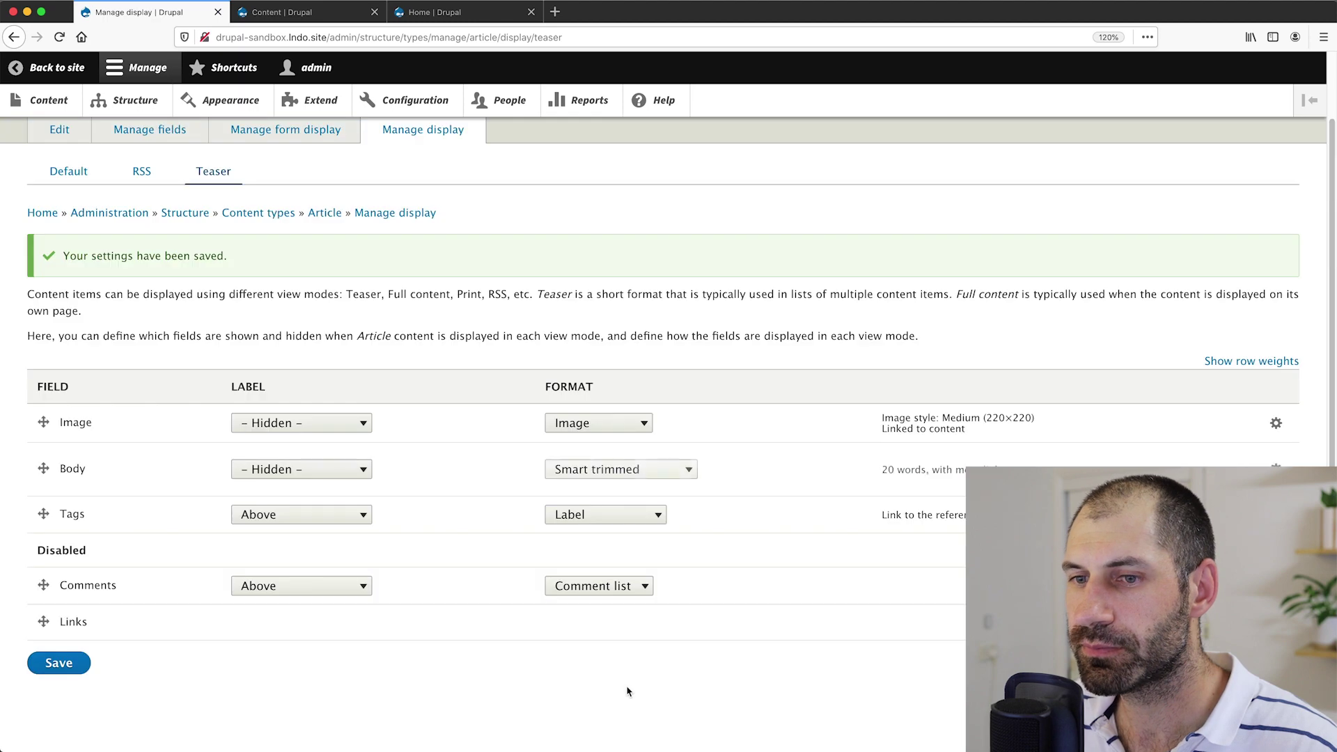
click(81, 668)
- Close the content list and check the formatting of "amet" and "consectetur" in the home page teaser
click(341, 15)
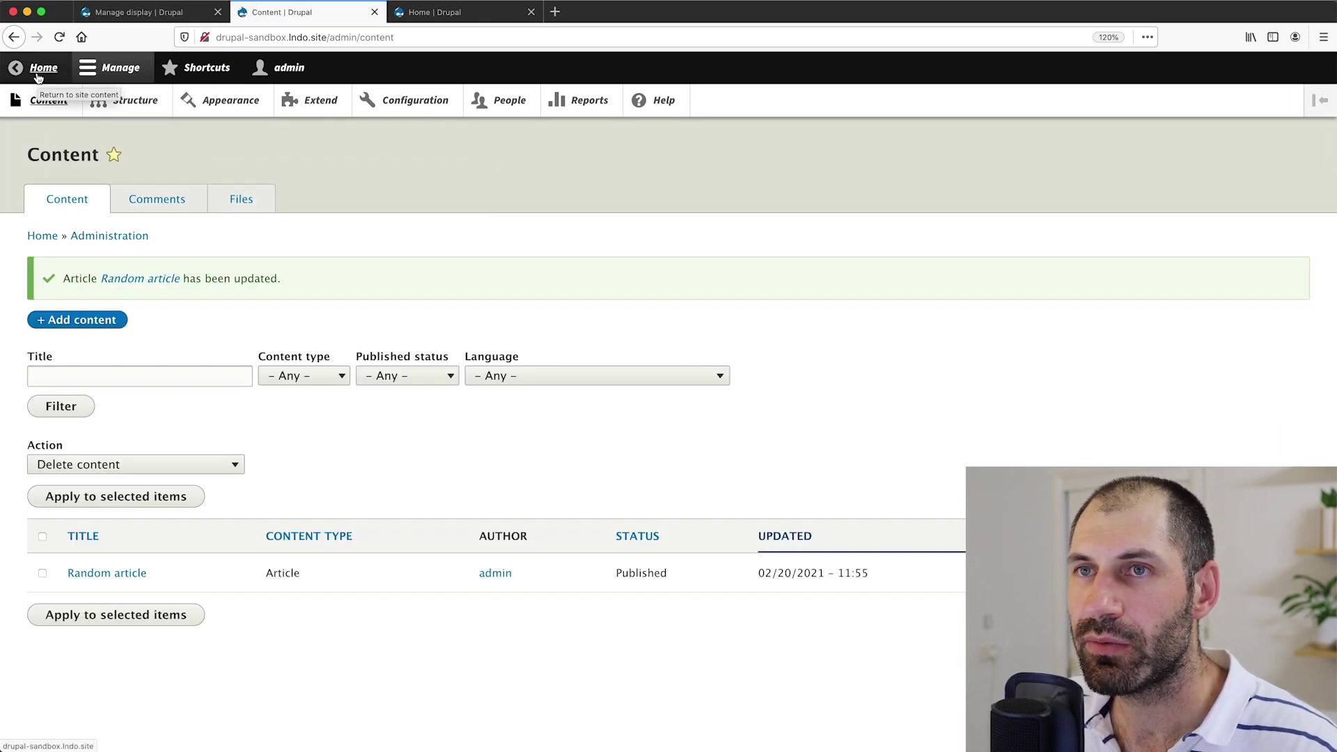
click(404, 14)
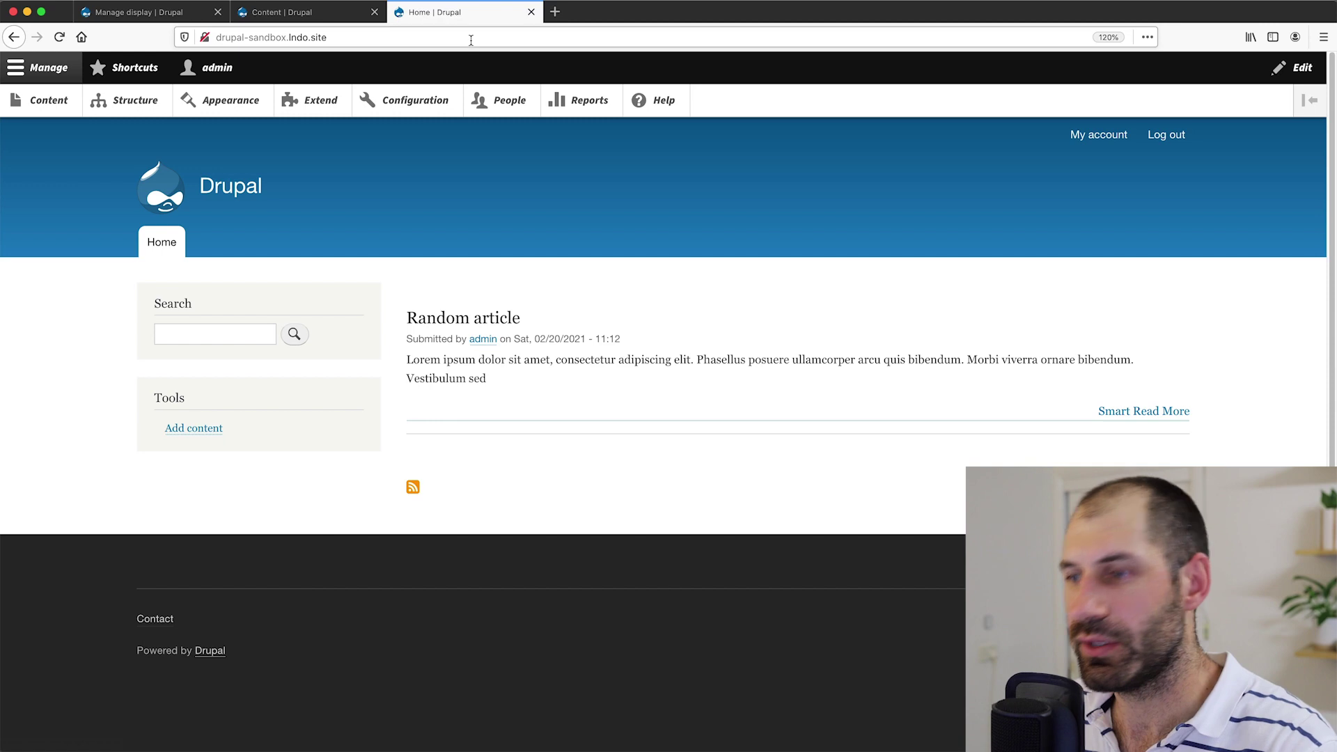
click(375, 13)
mouse_move(561, 388)
drag(521, 360, 620, 358)
double_click(572, 361)
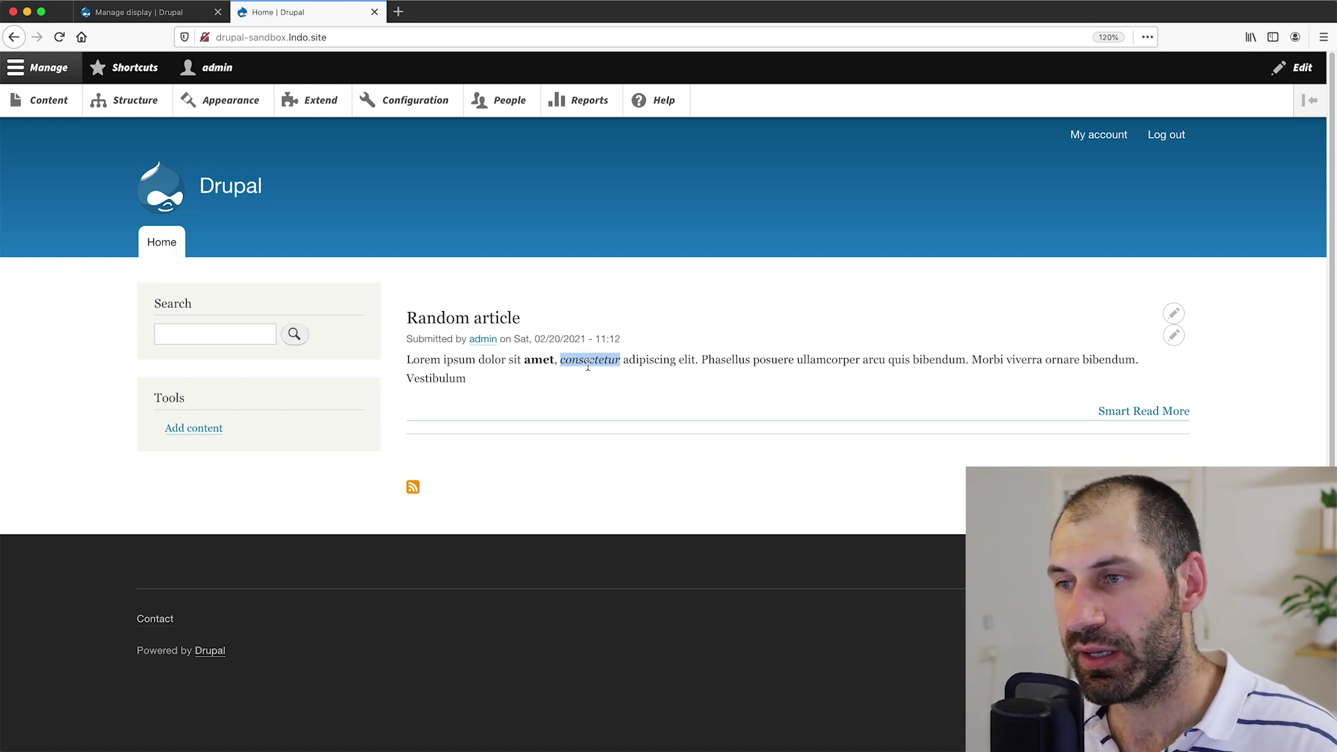
- Enable Strip HTML again in the Body field's Smart trimmed settings and save the Teaser display
click(169, 11)
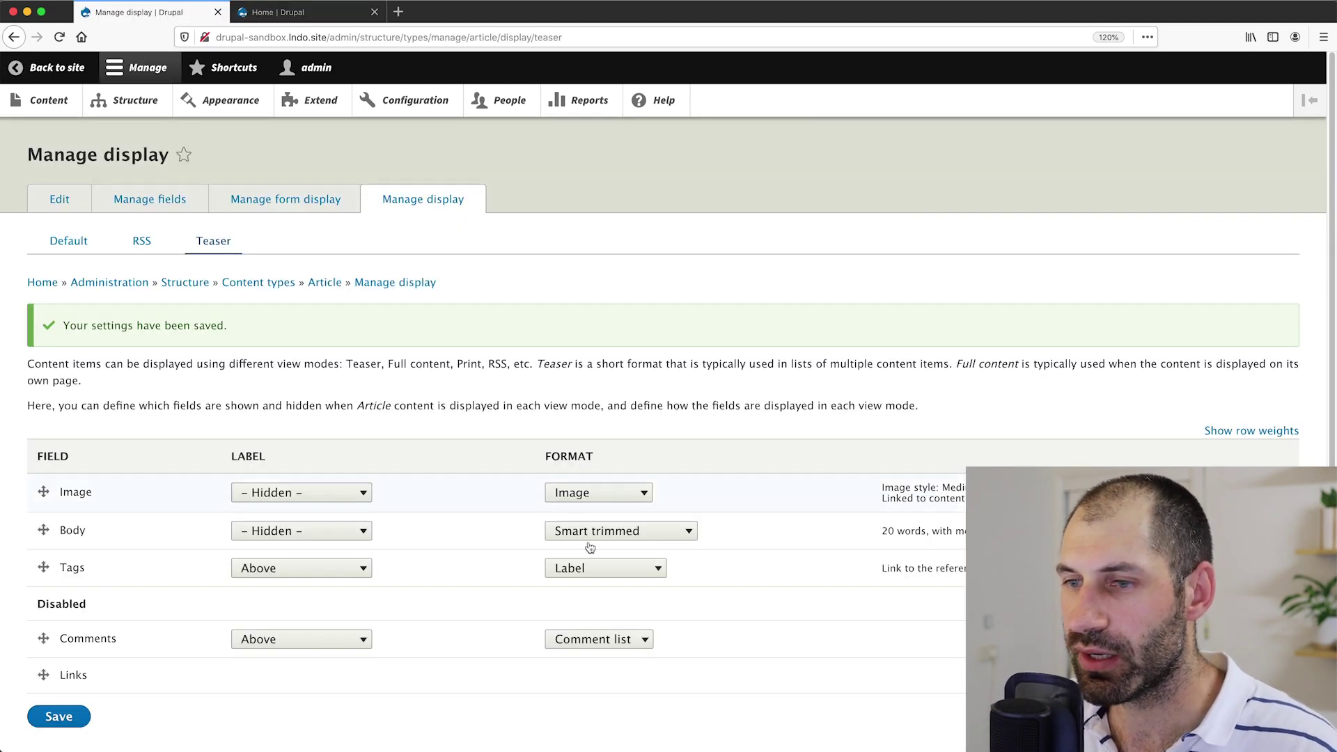
click(1276, 531)
scroll(735, 522, down, 5)
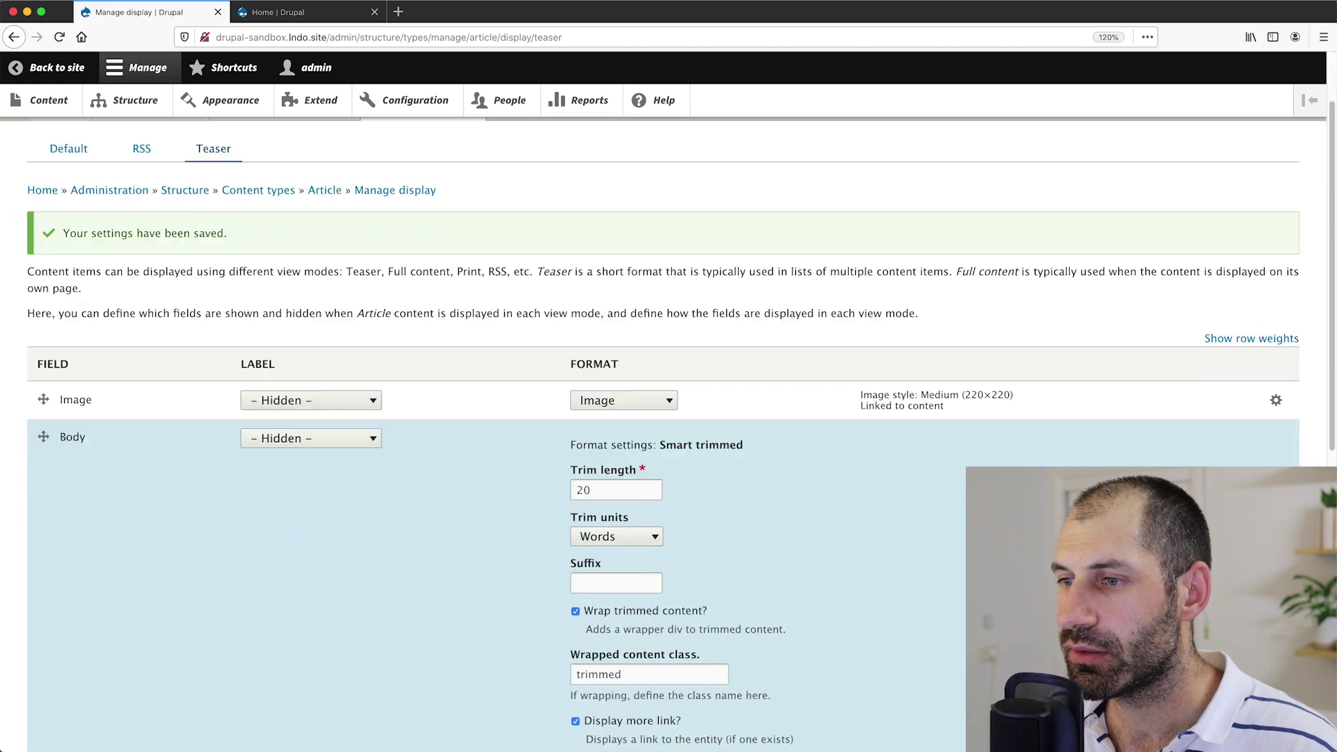
scroll(734, 522, down, 4)
click(612, 482)
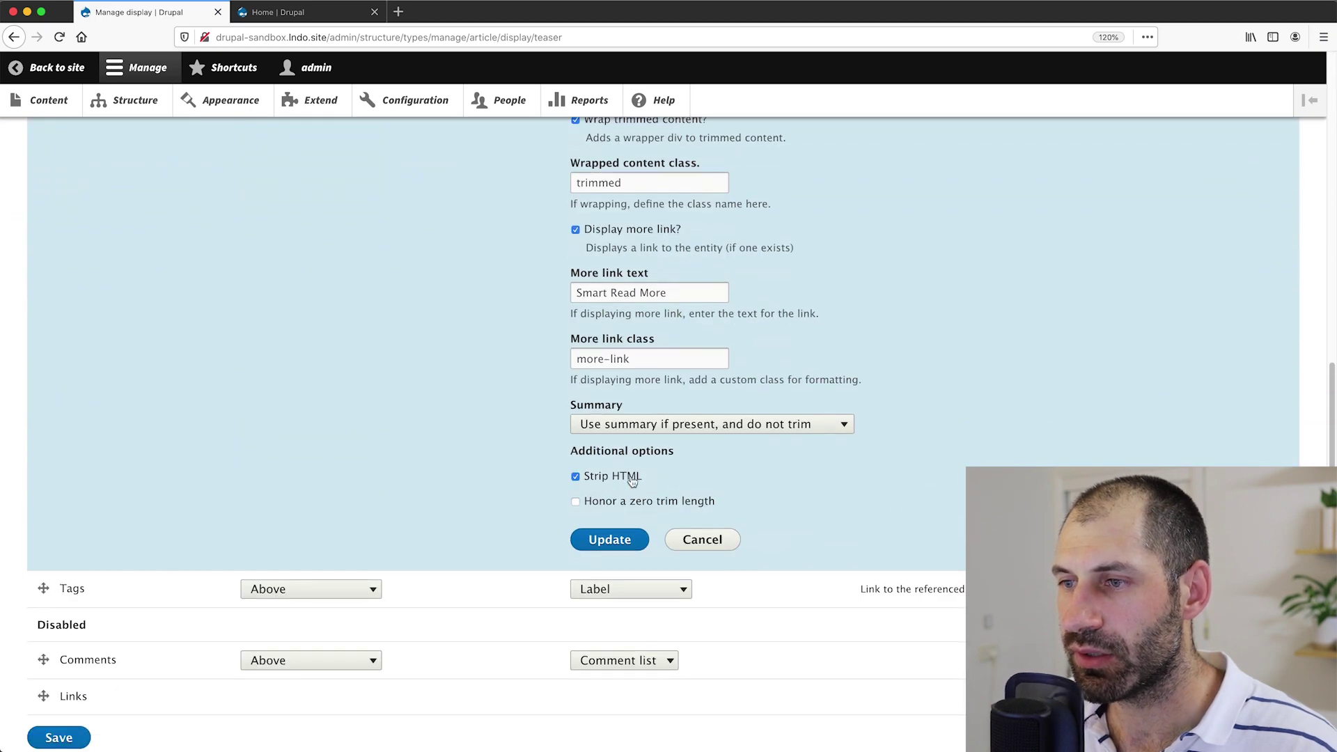
click(605, 542)
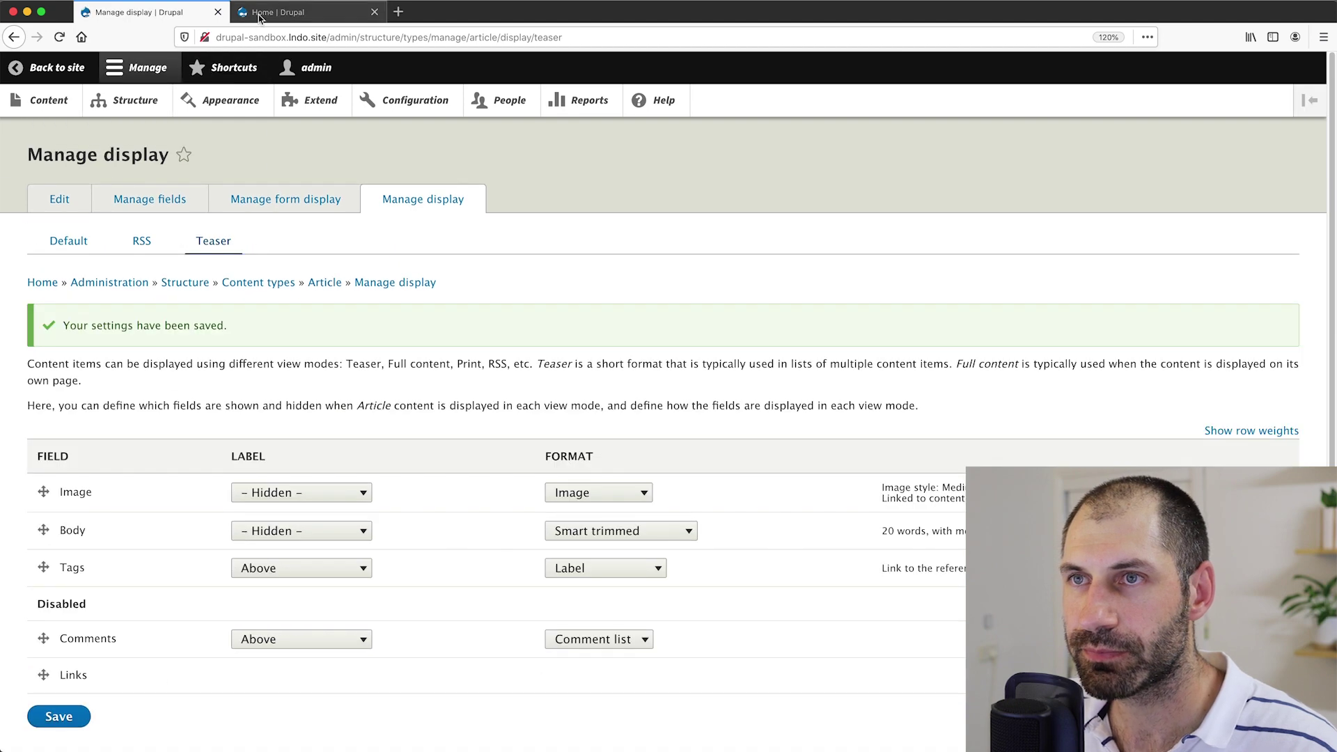
- Reload the home page and check the teaser's body text for bold and italic formatting
click(293, 12)
click(339, 37)
key(Return)
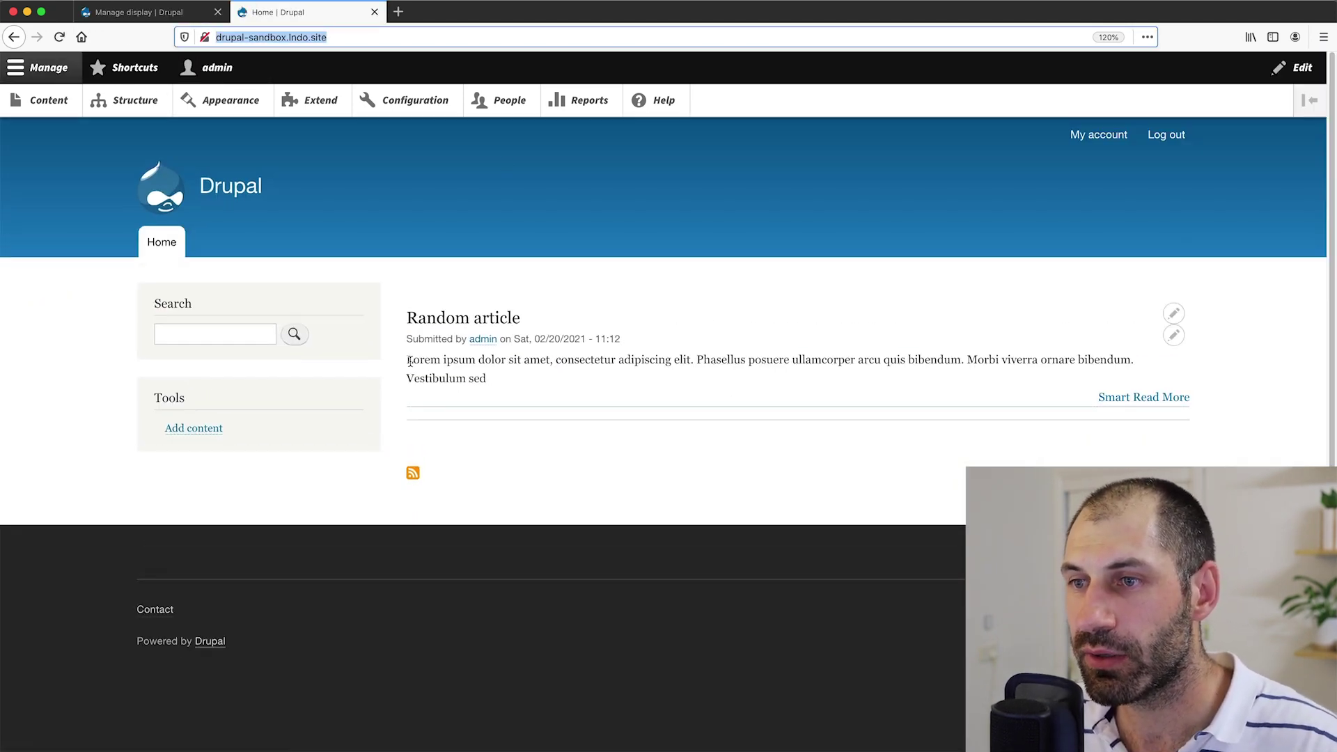
drag(414, 359, 525, 383)
click(525, 383)
- Inspect the trimmed wrapper, its text and the more-link element in the teaser's markup, and return to the Teaser display settings
key(super+alt+c)
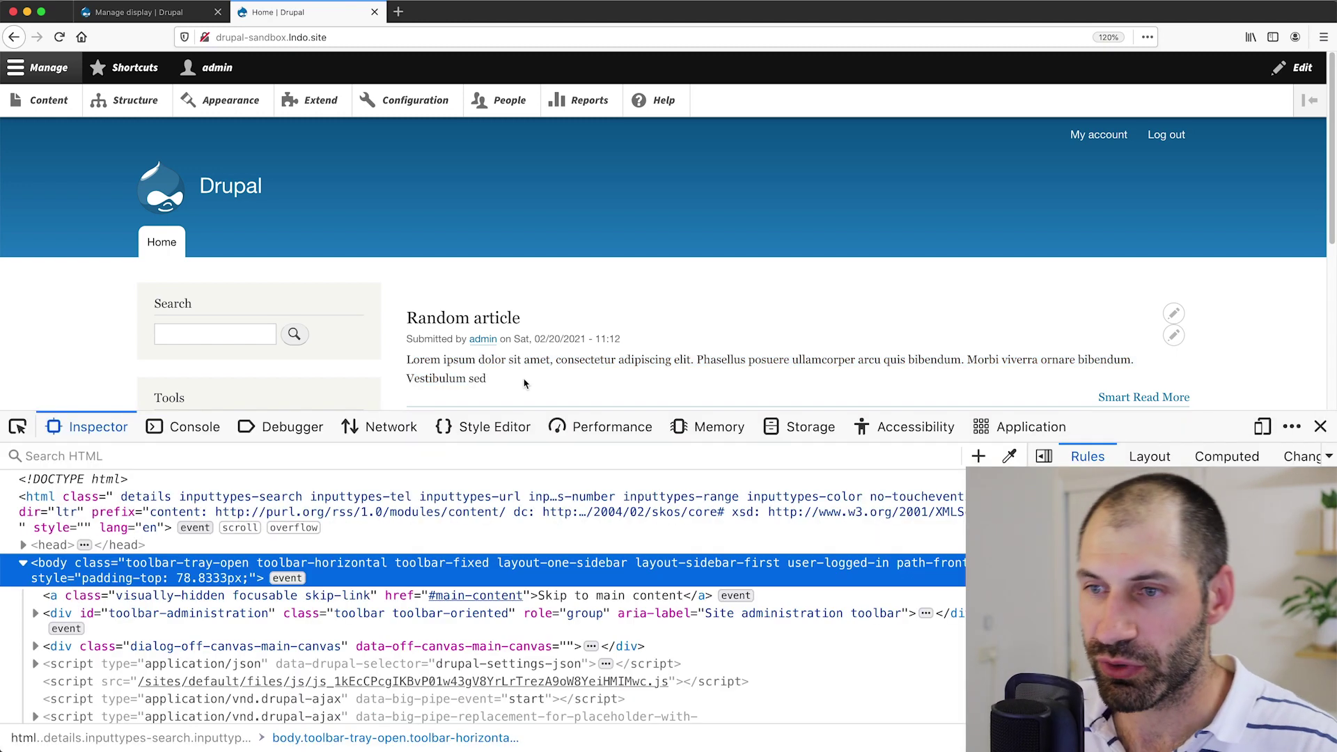
click(492, 365)
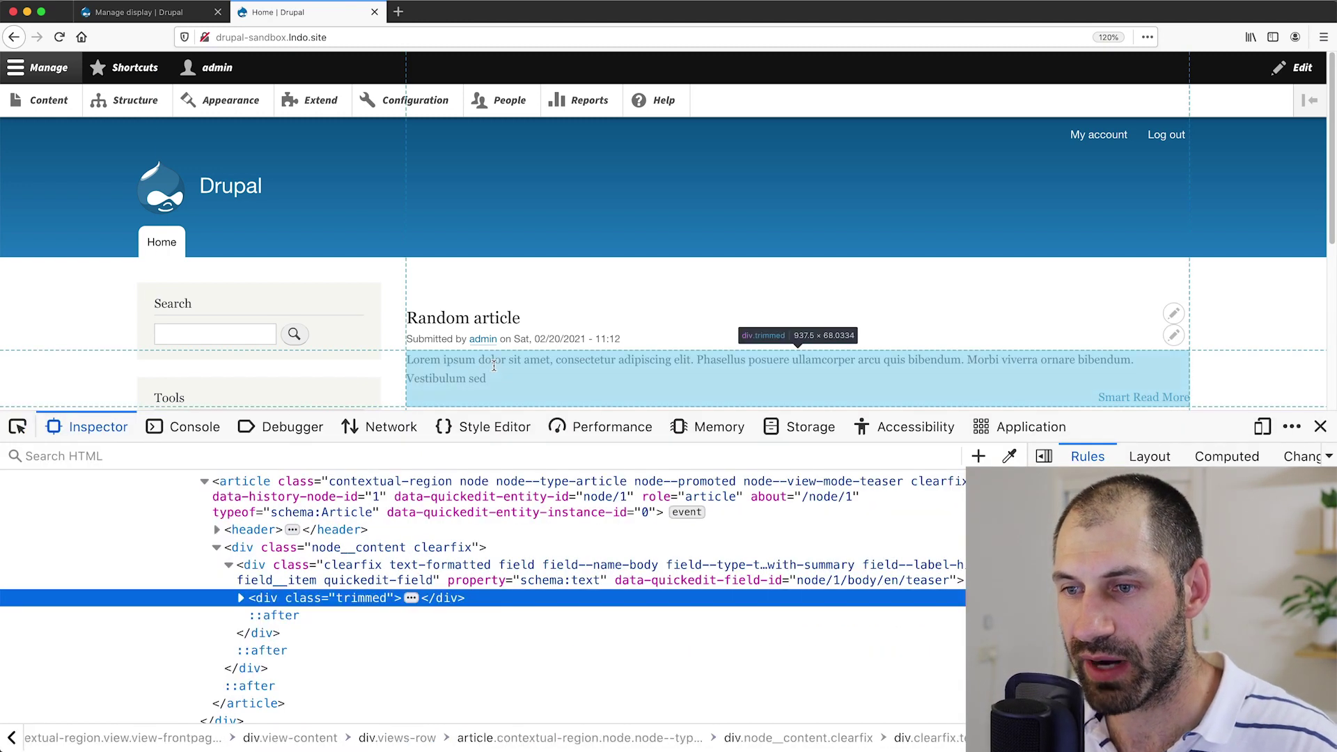
click(241, 599)
scroll(279, 606, down, 1)
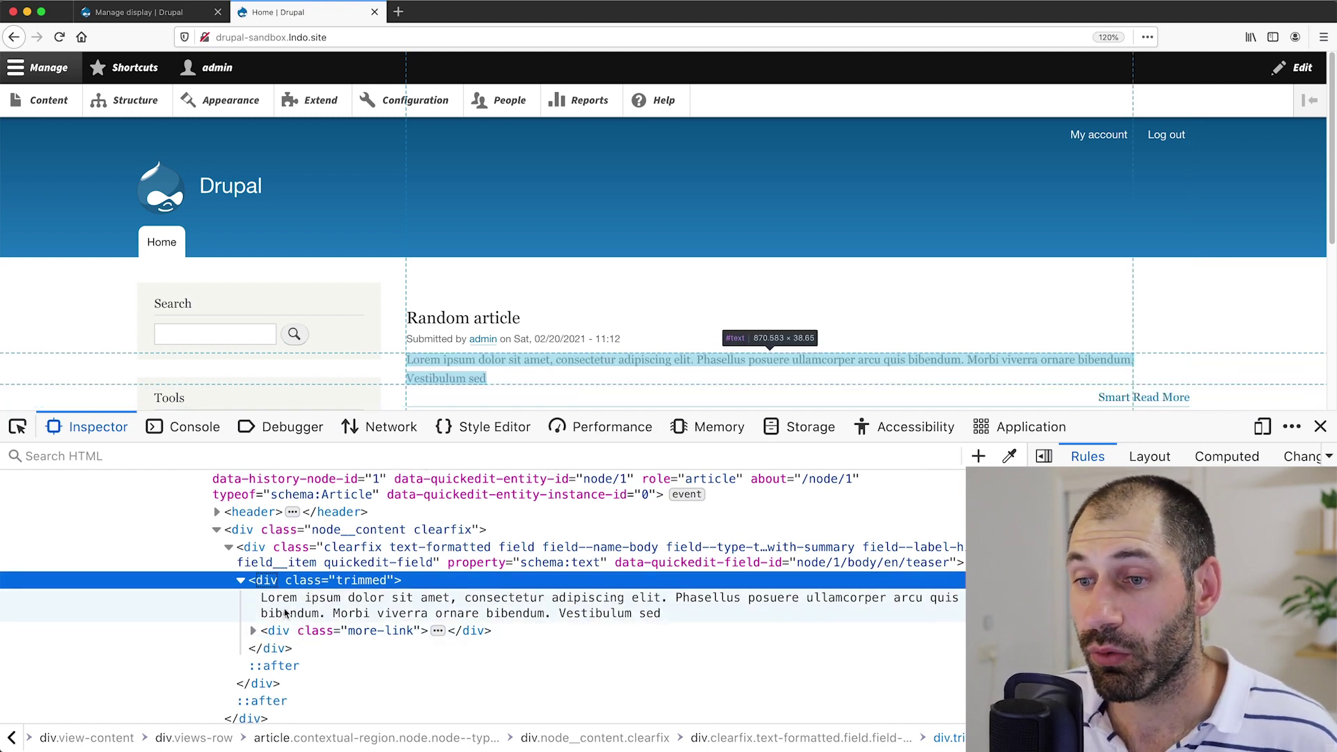
click(285, 613)
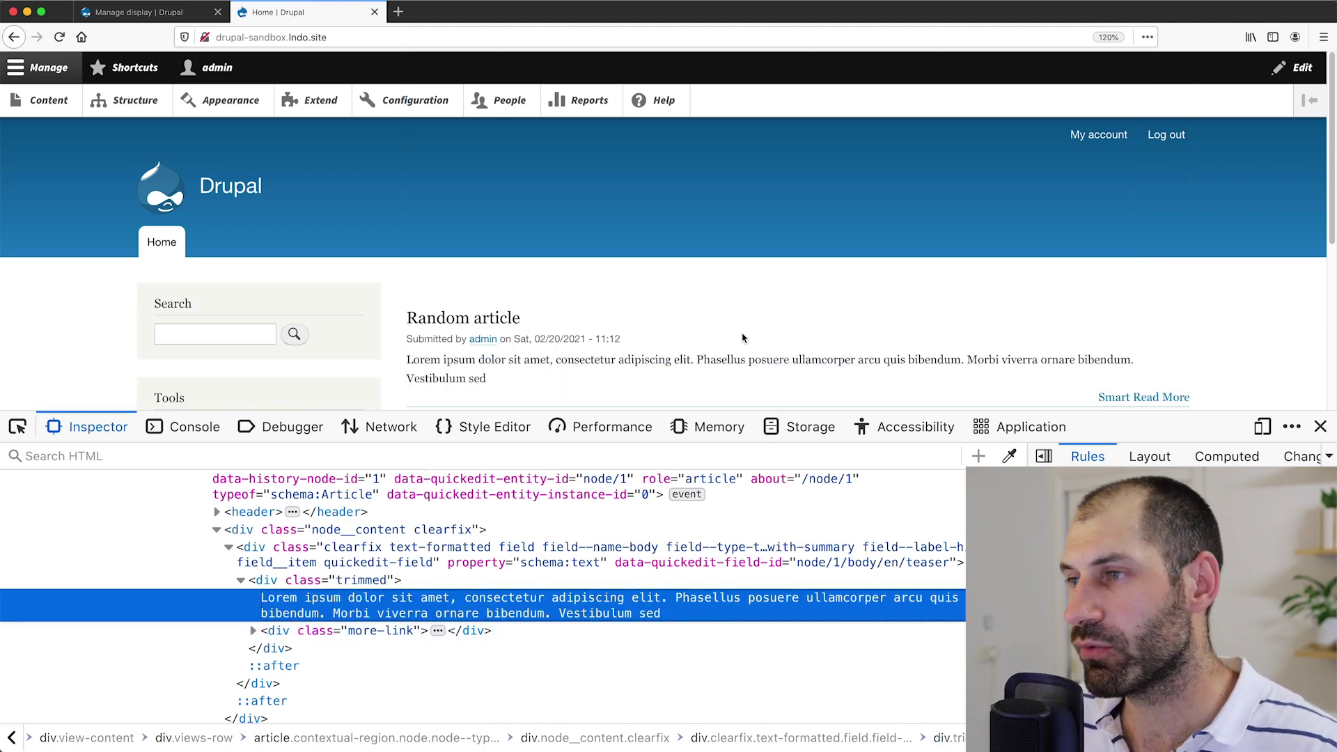
click(253, 631)
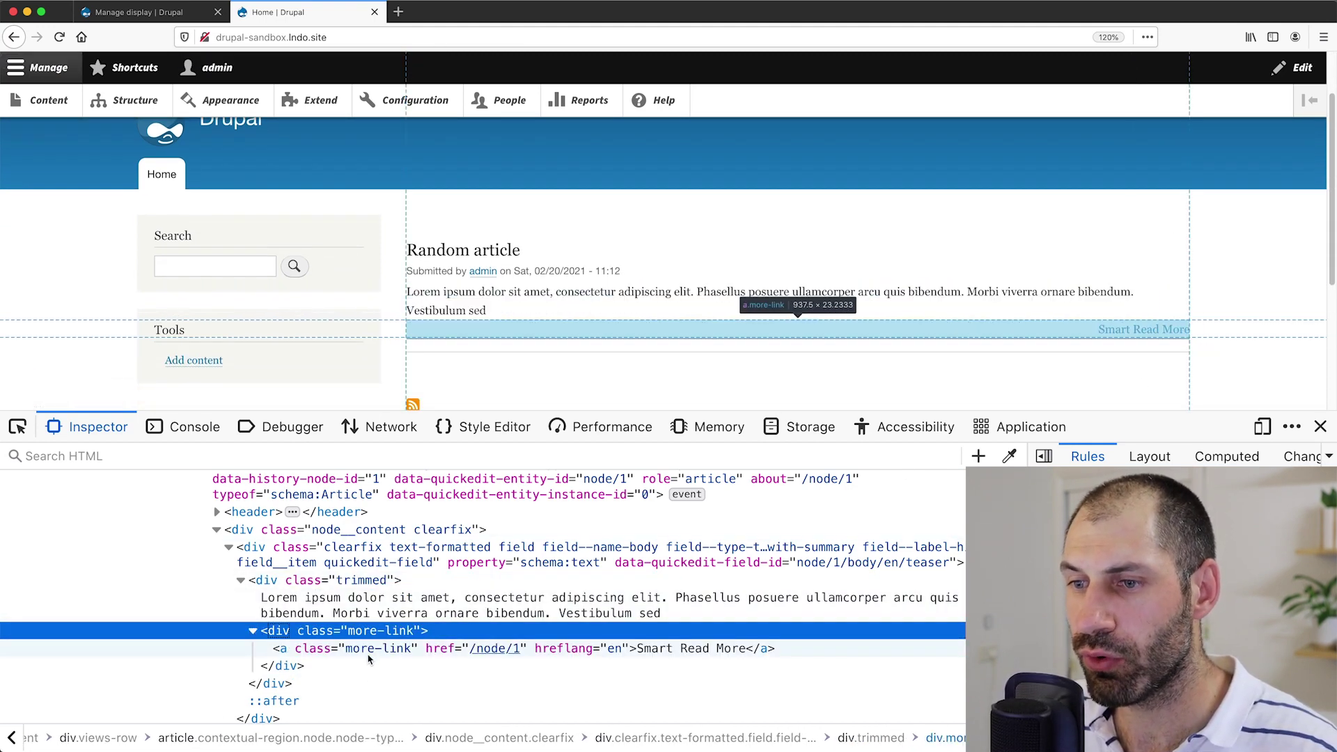
click(1321, 427)
click(136, 12)
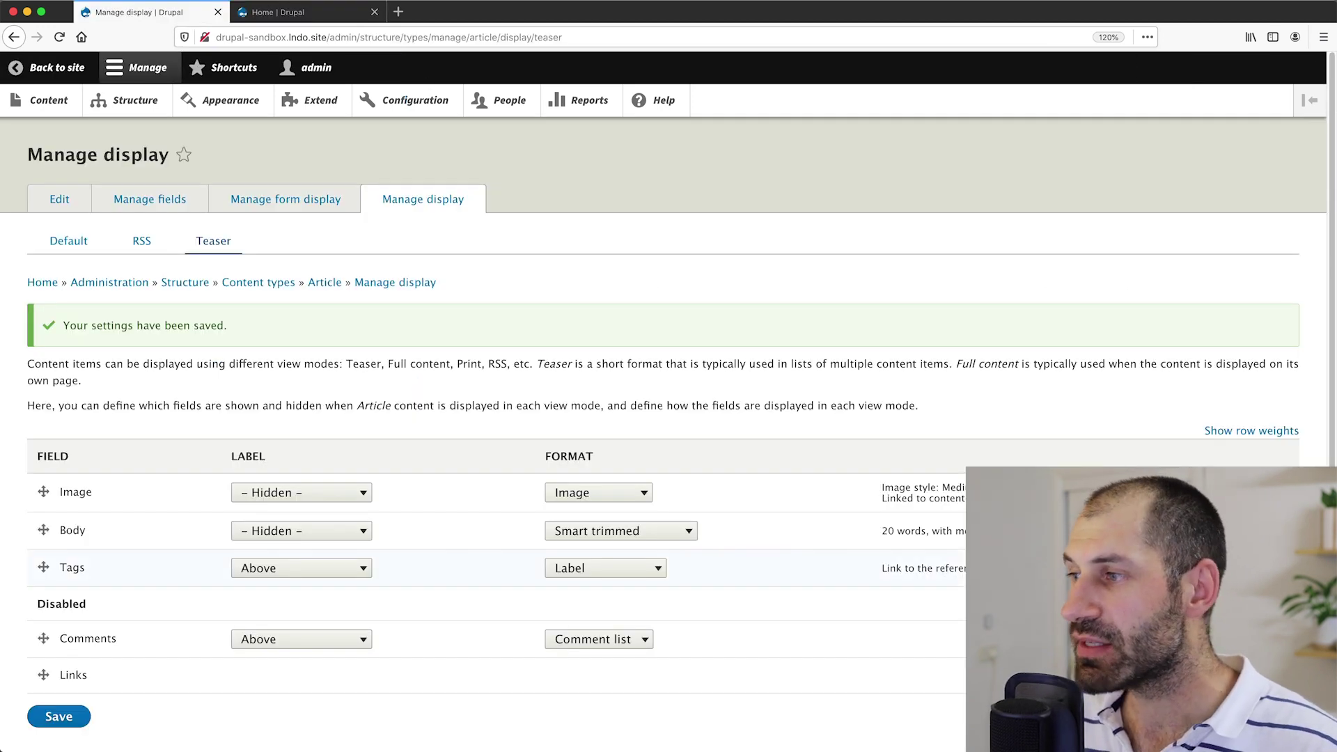